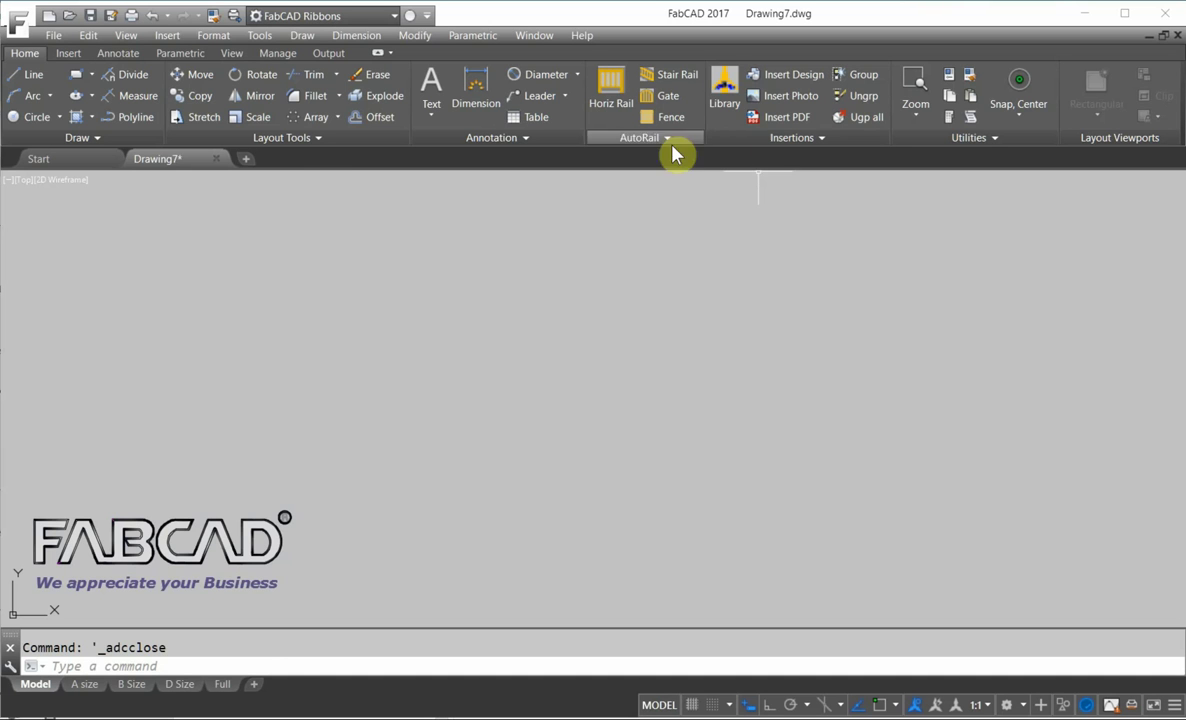
Open the Gates library folder and preview the DG17, DG14 and DG21 gate designs.
{"action": "left_click", "coordinate": [726, 88]}
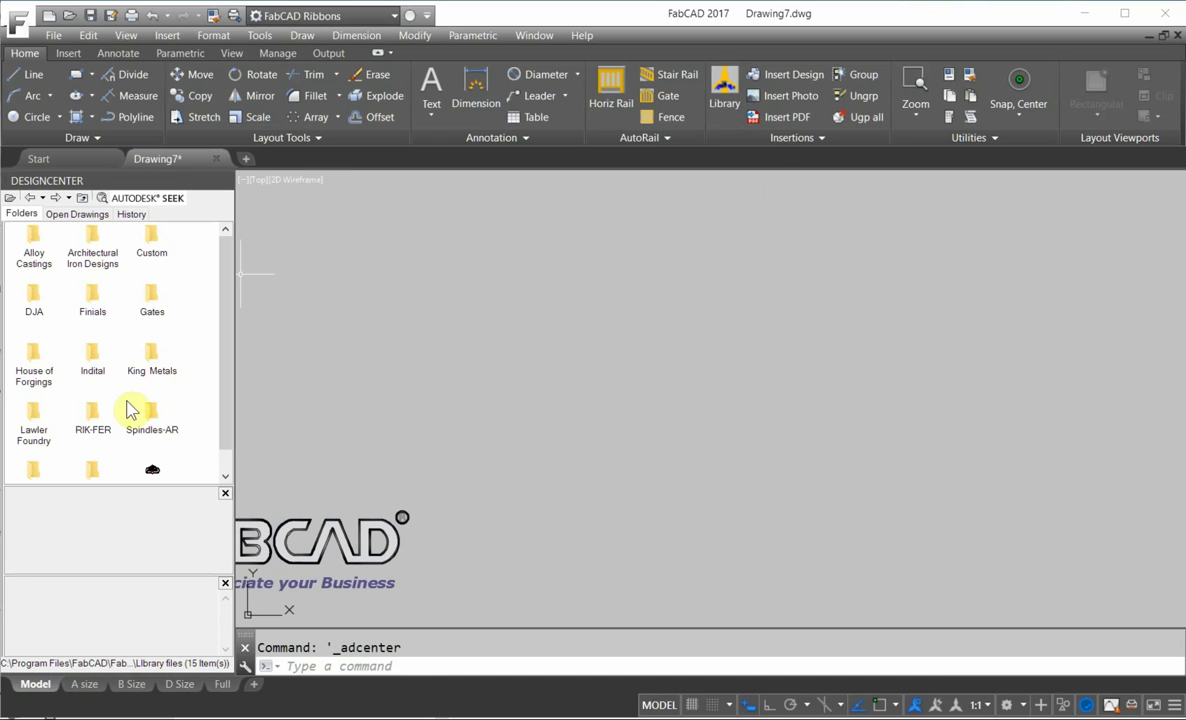
{"action": "double_click", "coordinate": [152, 305]}
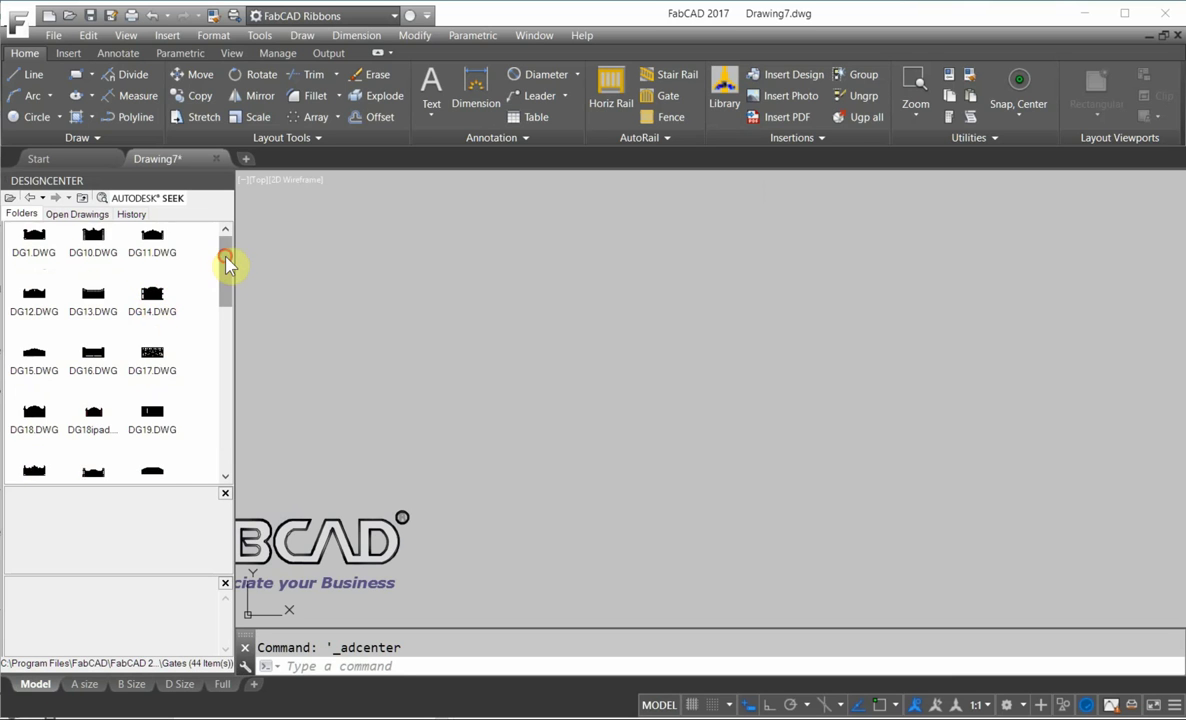
{"action": "scroll", "coordinate": [190, 292], "scroll_direction": "down", "scroll_amount": 1}
{"action": "left_click", "coordinate": [153, 332]}
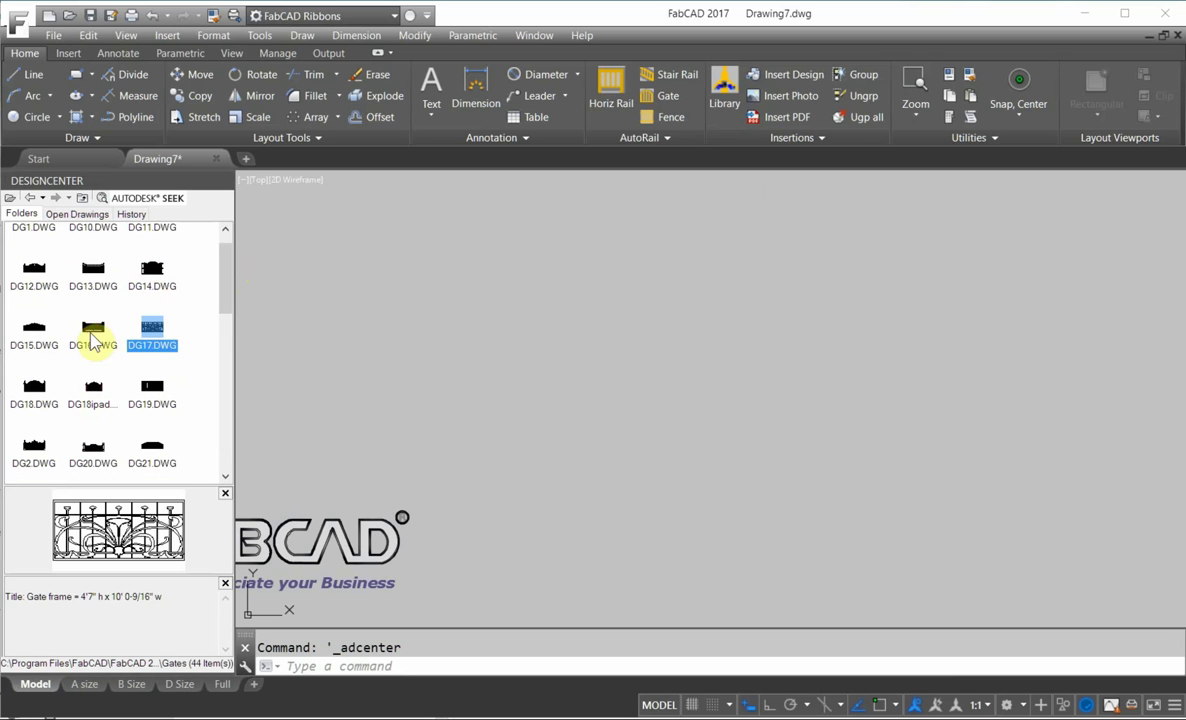
{"action": "left_click", "coordinate": [92, 332]}
{"action": "left_click", "coordinate": [153, 268]}
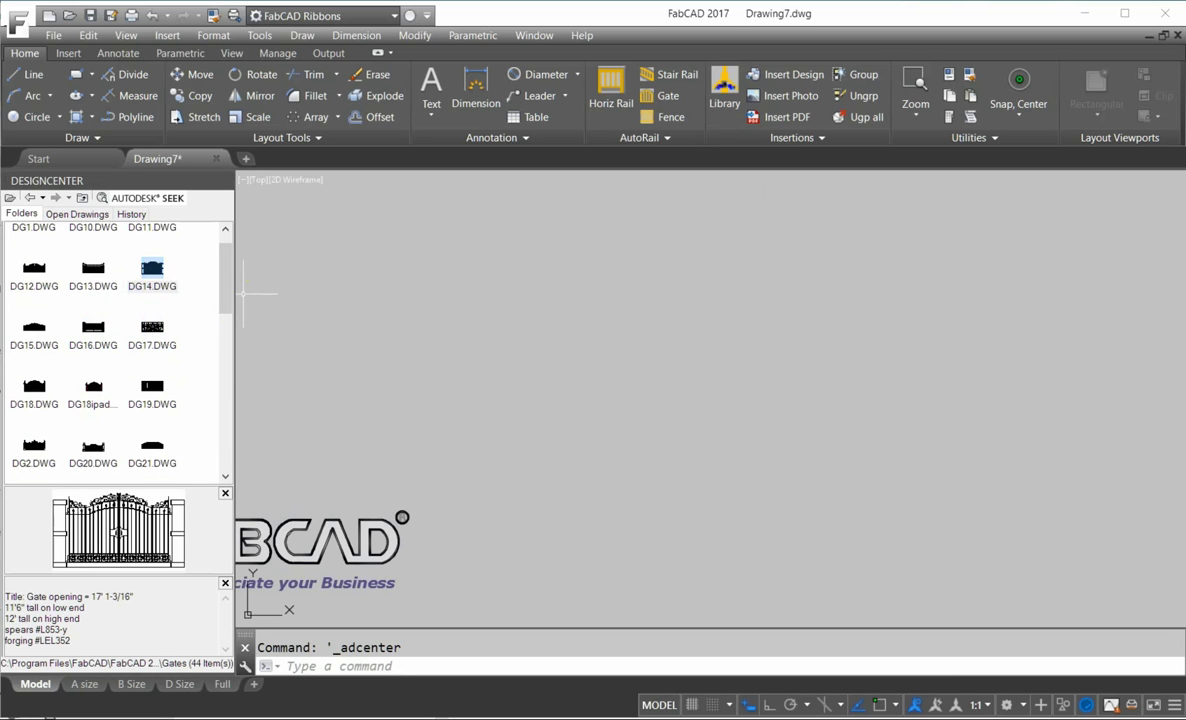
{"action": "scroll", "coordinate": [228, 298], "scroll_direction": "down", "scroll_amount": 7}
{"action": "left_click", "coordinate": [152, 290]}
Choose DG4.DWG and insert it as a block.
{"action": "left_click", "coordinate": [155, 347]}
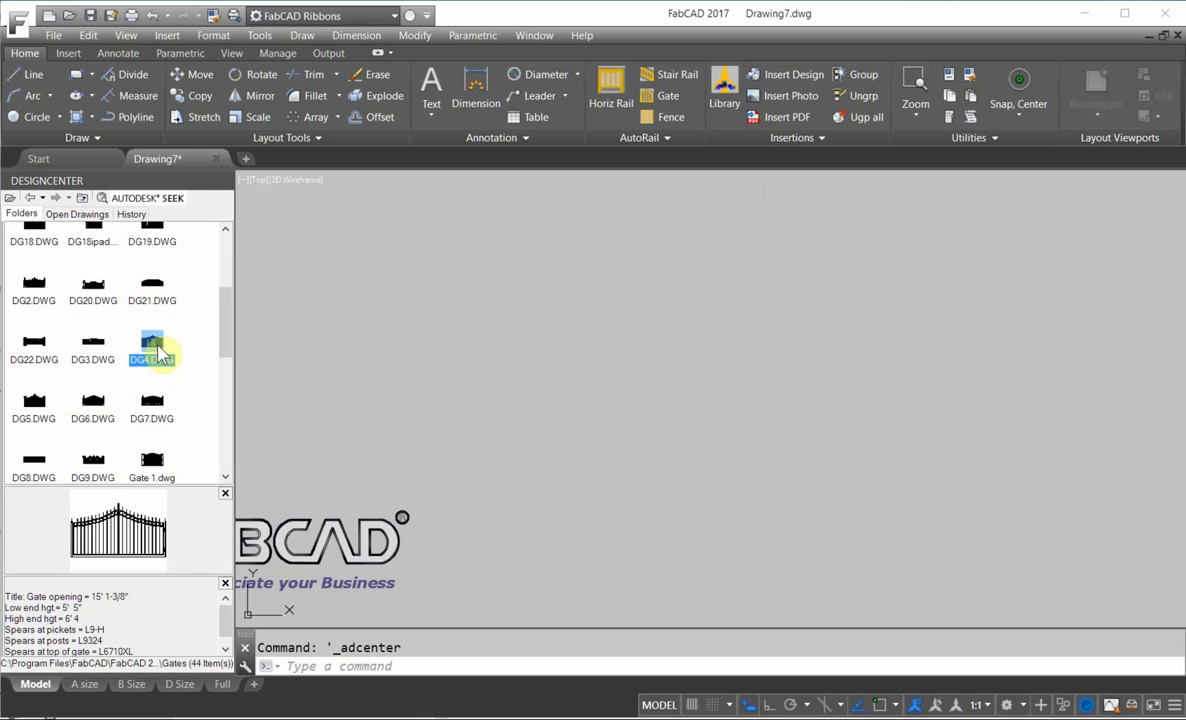
{"action": "right_click", "coordinate": [157, 358]}
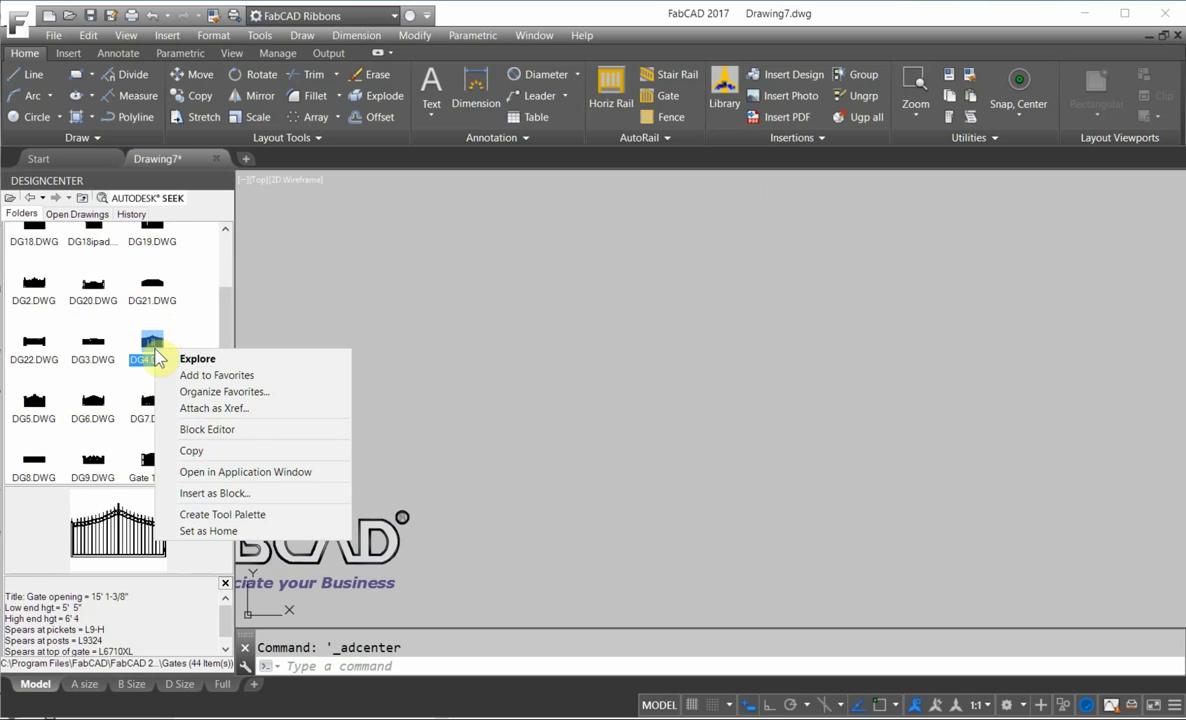
{"action": "left_click", "coordinate": [215, 493]}
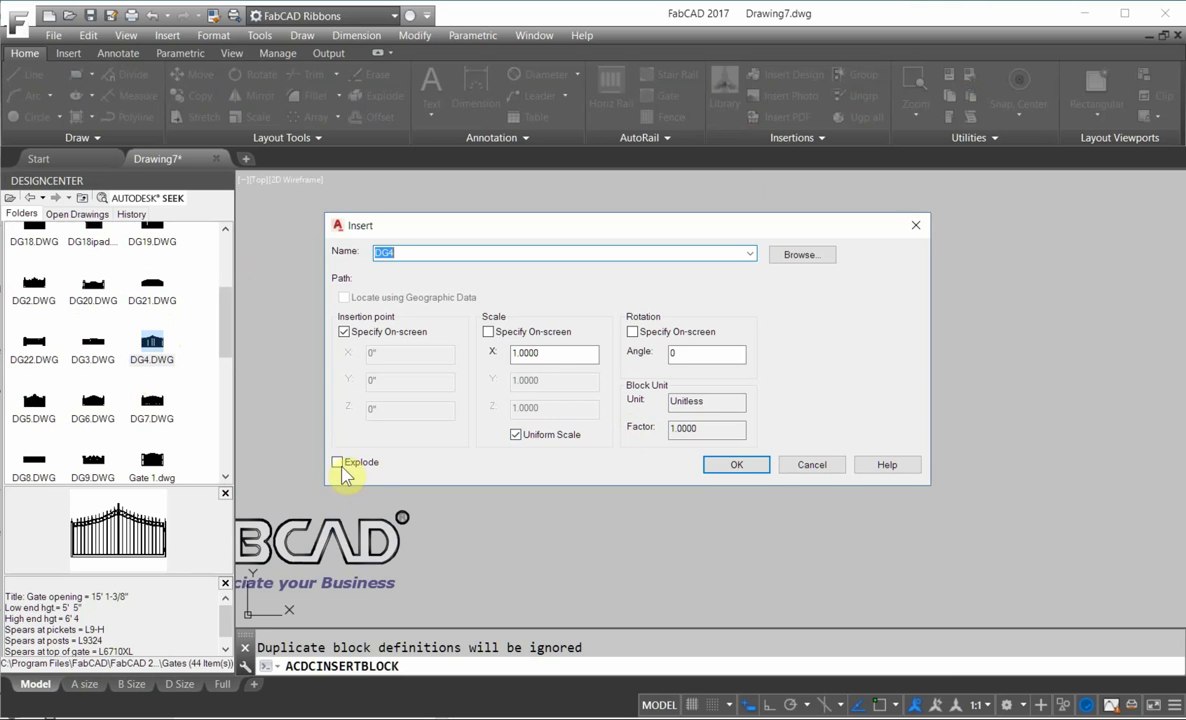
Accept the default insert settings and place the DG4 gate in model space.
{"action": "left_click", "coordinate": [737, 465]}
{"action": "left_click", "coordinate": [549, 381]}
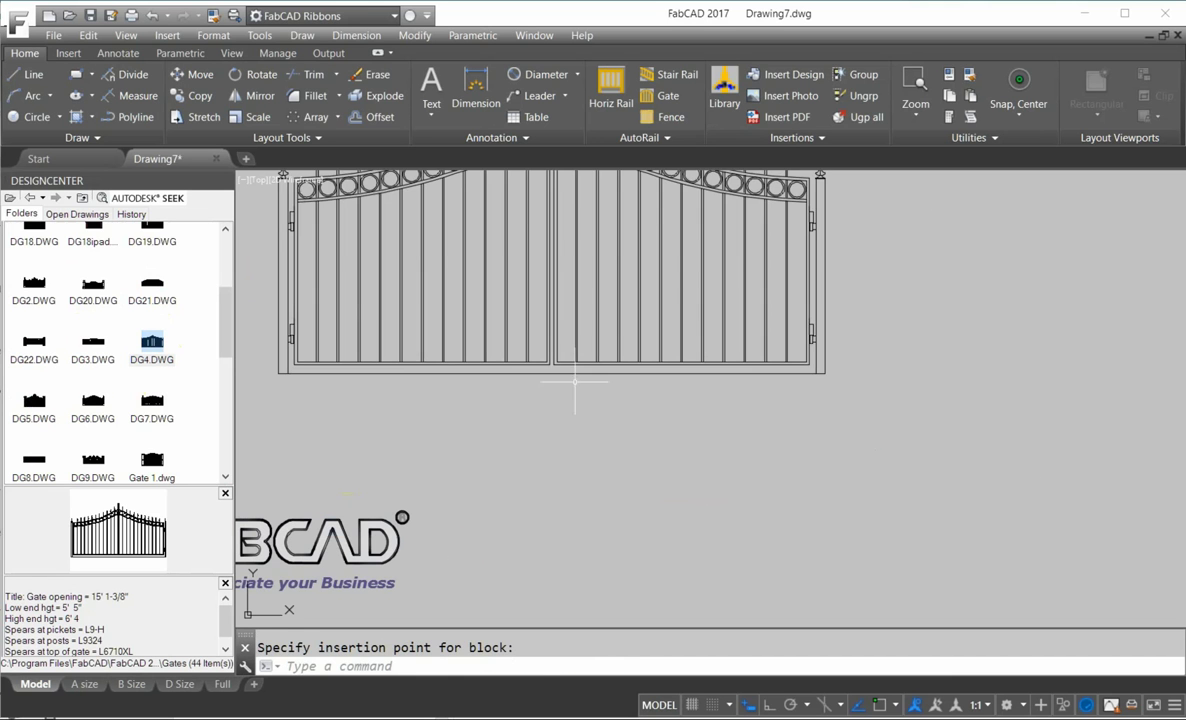
{"action": "scroll", "coordinate": [549, 381], "scroll_direction": "down", "scroll_amount": 4}
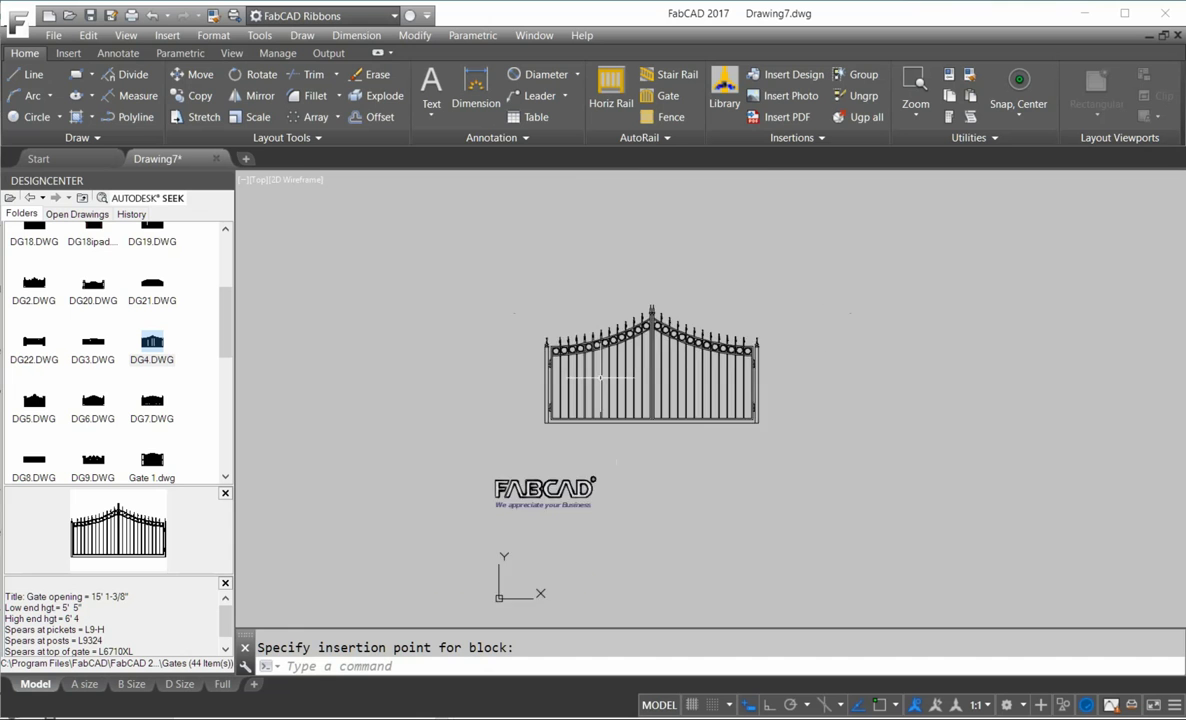
{"action": "scroll", "coordinate": [600, 378], "scroll_direction": "up", "scroll_amount": 6}
{"action": "scroll", "coordinate": [630, 360], "scroll_direction": "down", "scroll_amount": 4}
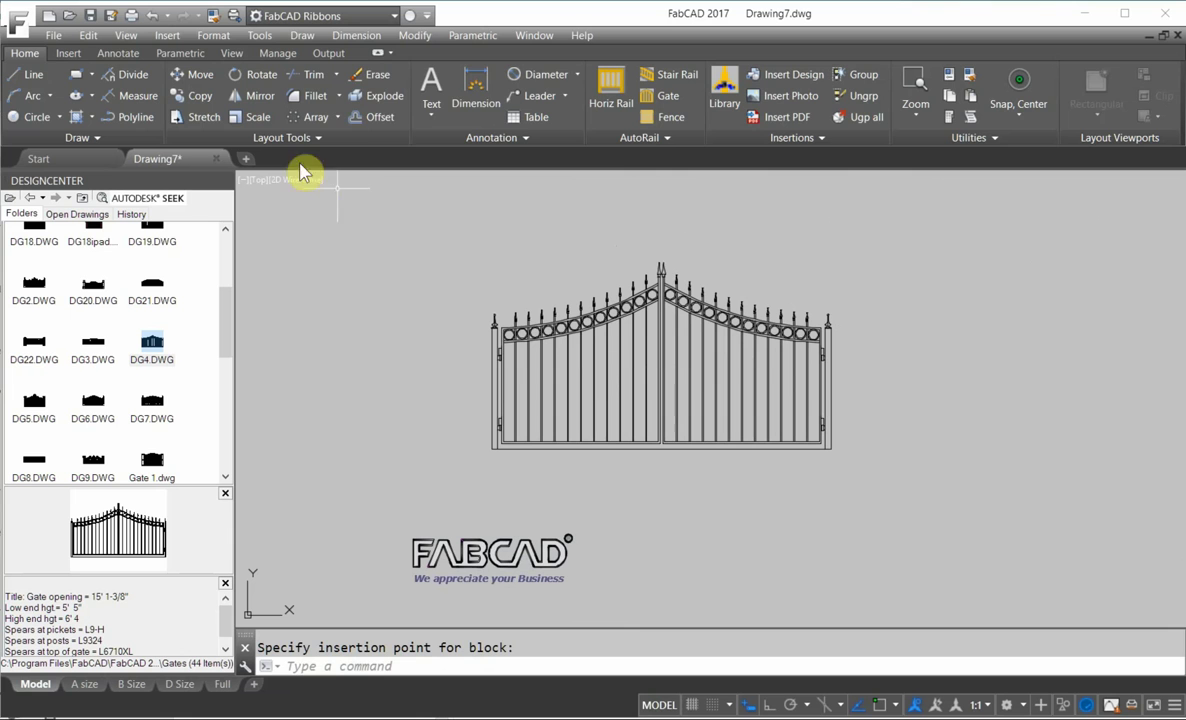
Cancel the accidental Erase selection across the gate pickets without deleting anything.
{"action": "left_click", "coordinate": [370, 75]}
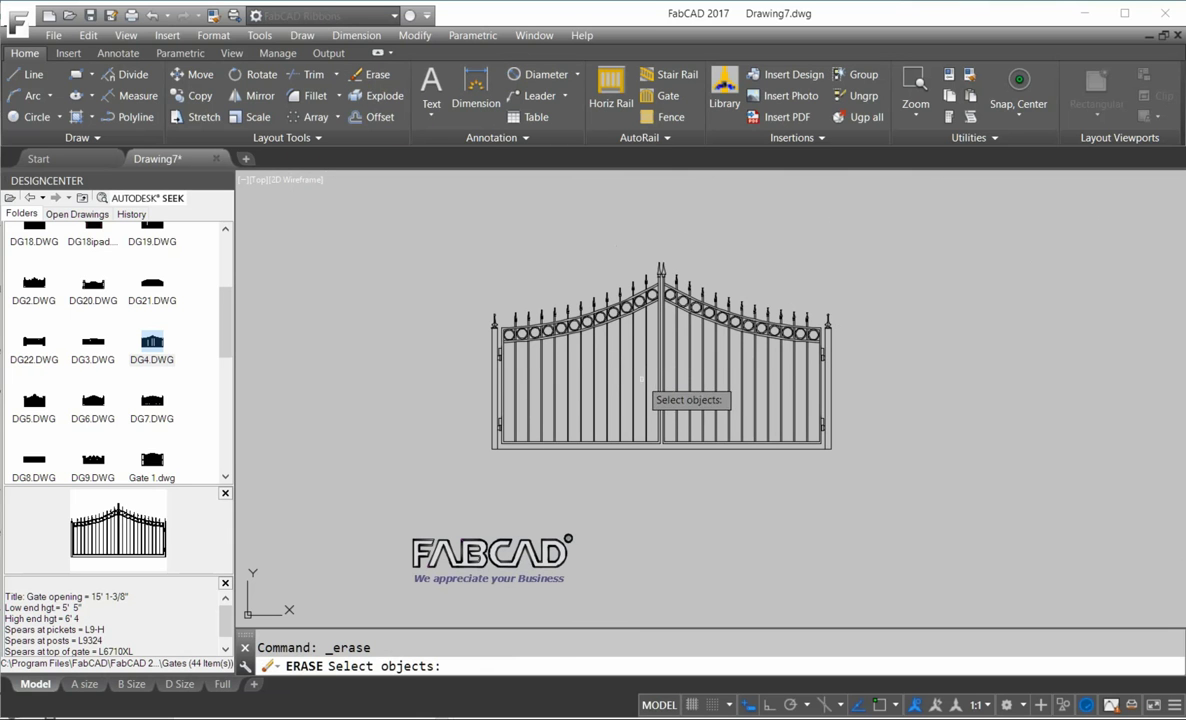
{"action": "left_click", "coordinate": [652, 367]}
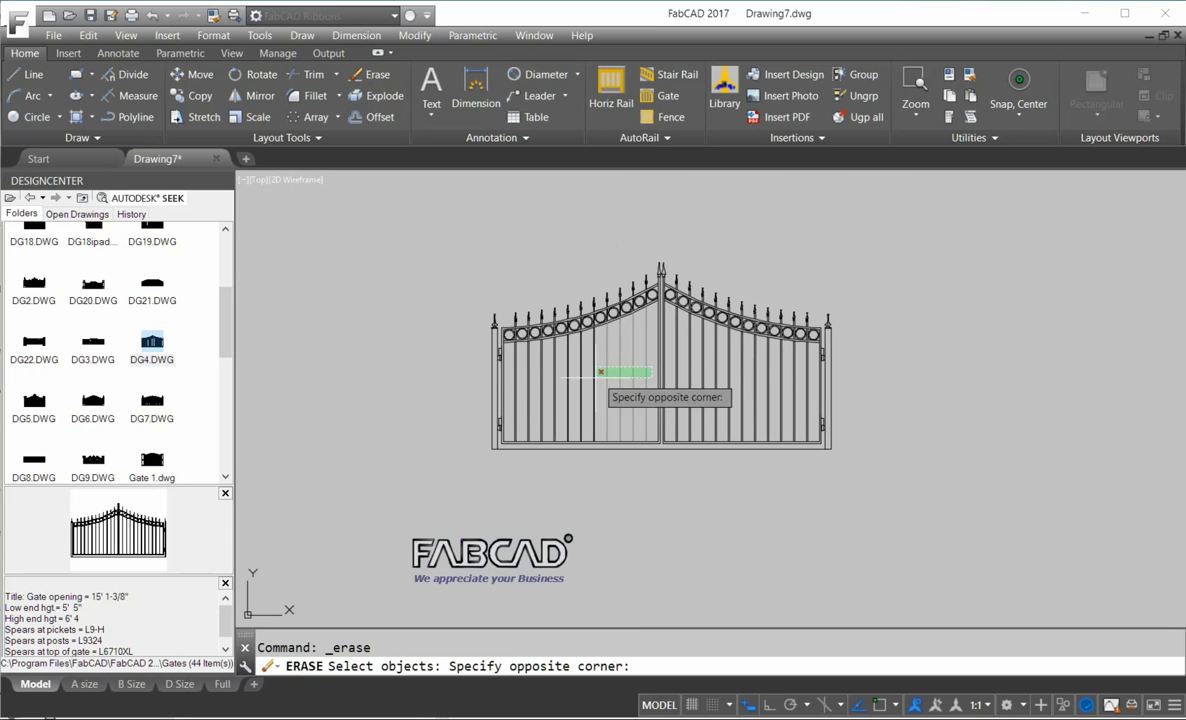
{"action": "left_click", "coordinate": [513, 379]}
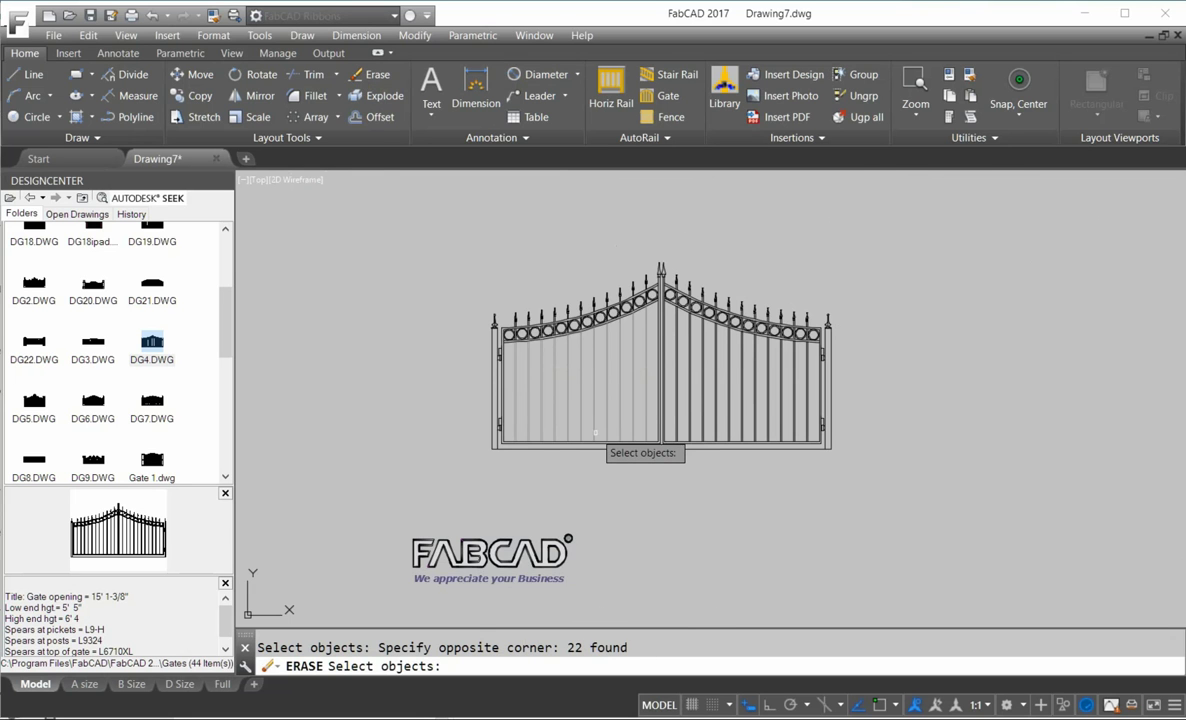
{"action": "scroll", "coordinate": [596, 426], "scroll_direction": "down", "scroll_amount": 1}
{"action": "scroll", "coordinate": [596, 426], "scroll_direction": "up", "scroll_amount": 5}
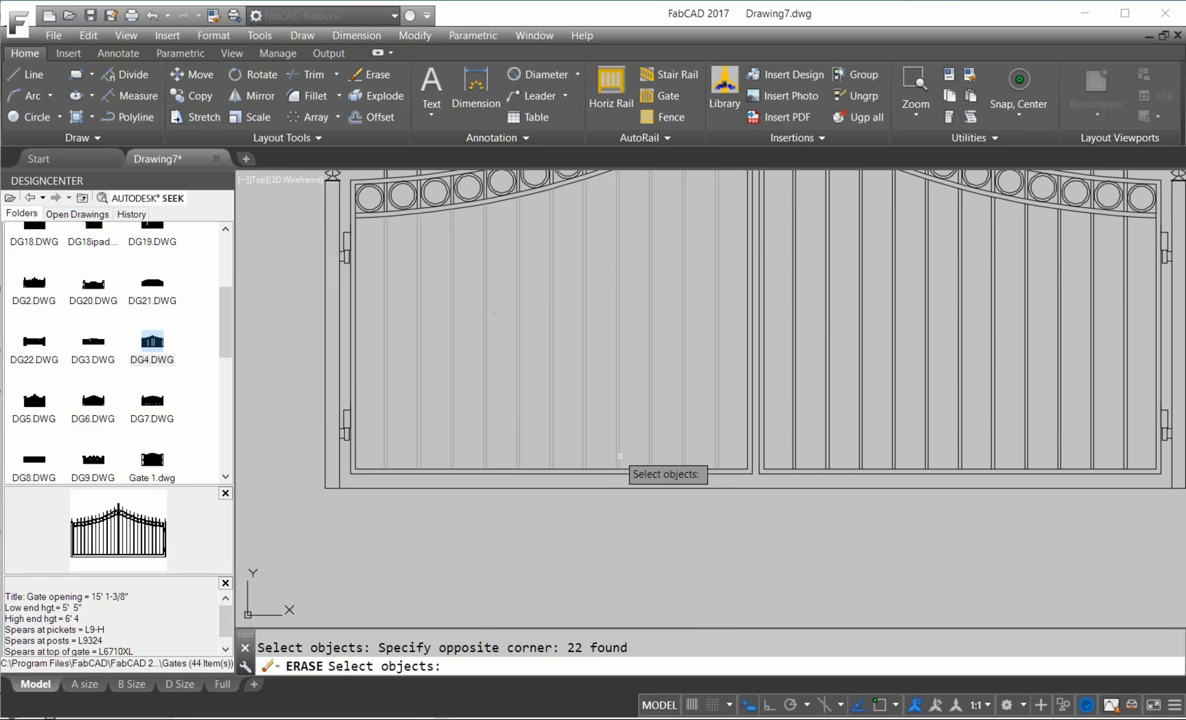
{"action": "key", "text": "Escape"}
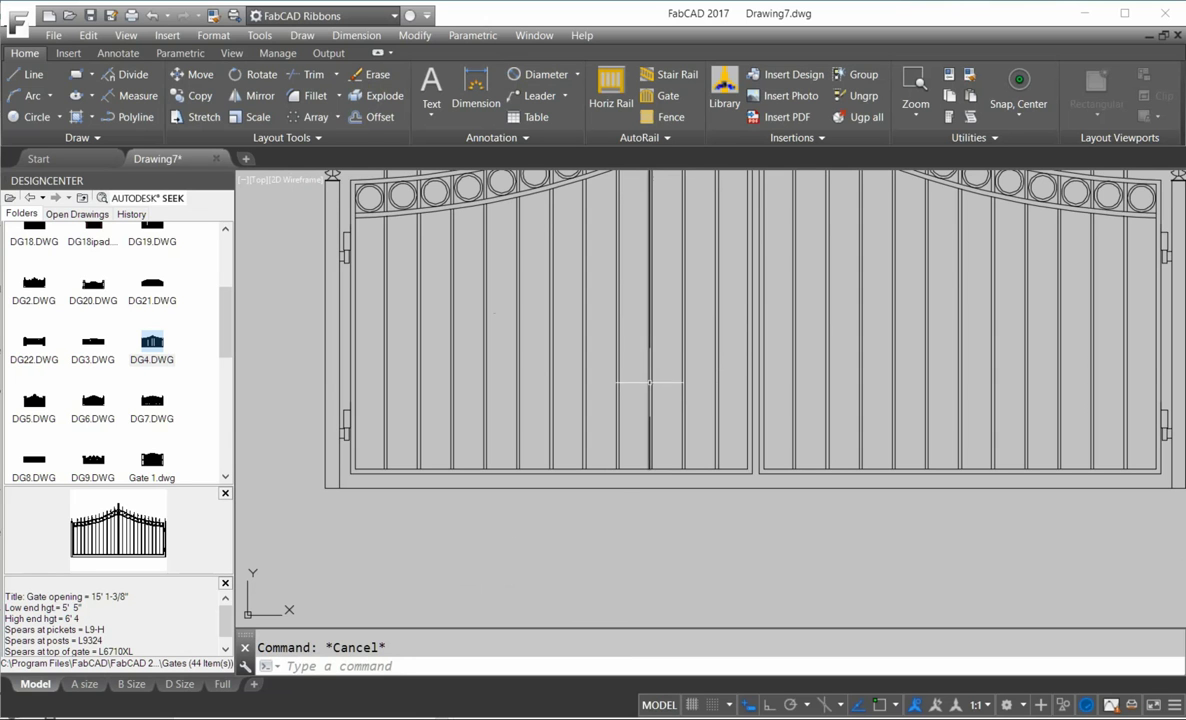
Set one left-leaf picket's colour to Red in Properties.
{"action": "left_click", "coordinate": [553, 385]}
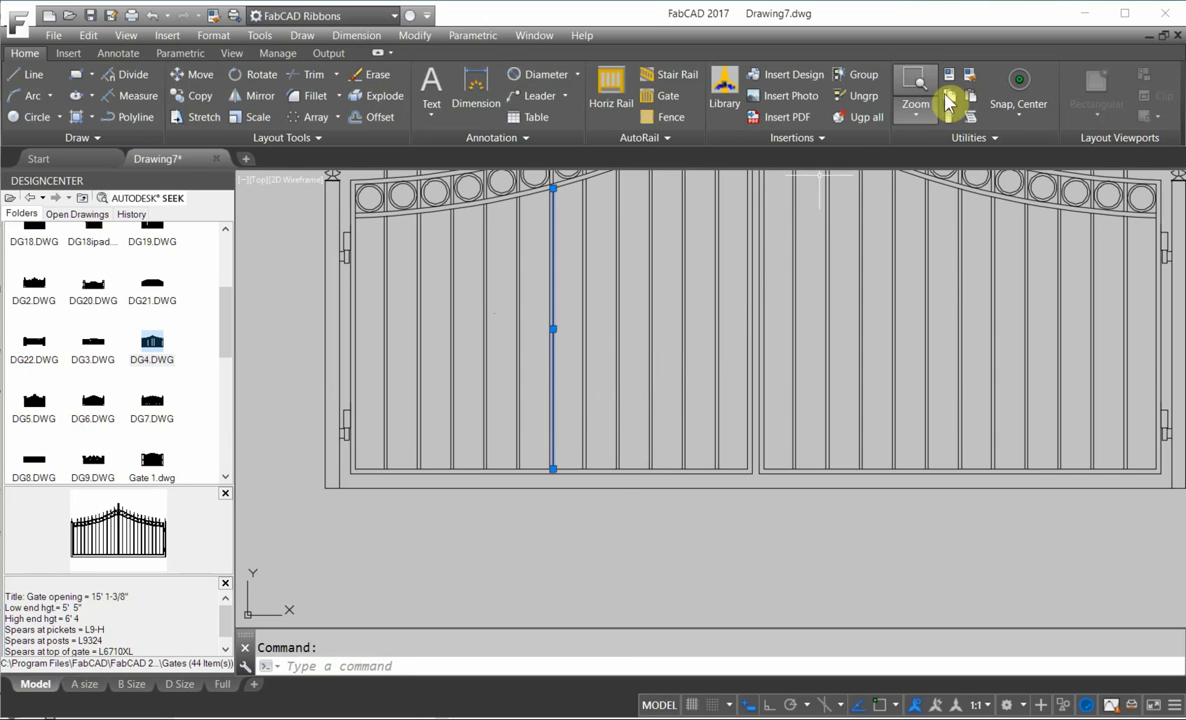
{"action": "left_click", "coordinate": [951, 87]}
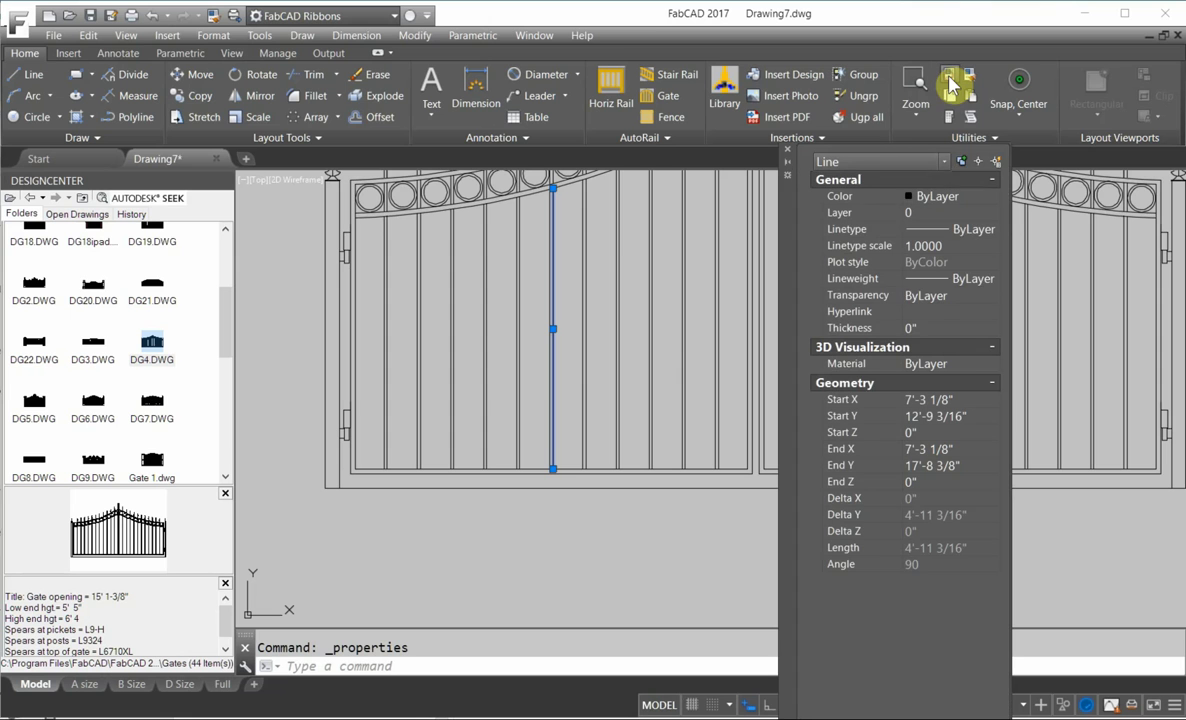
{"action": "left_click", "coordinate": [993, 197]}
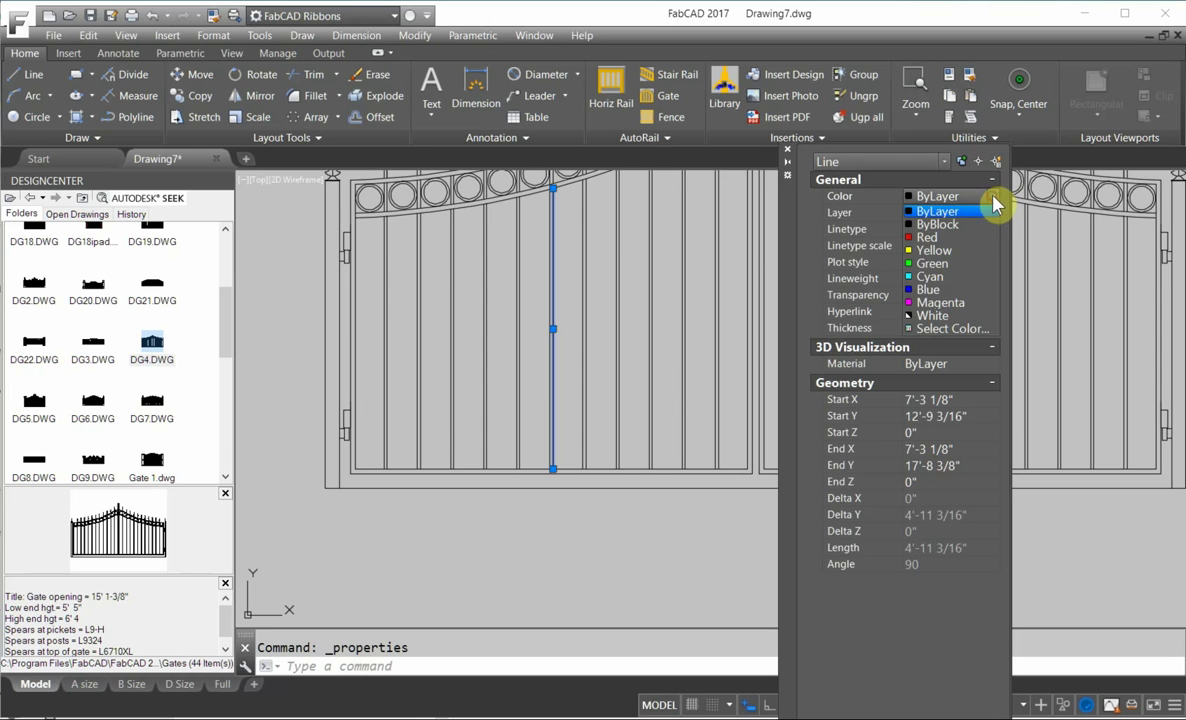
{"action": "left_click", "coordinate": [858, 238]}
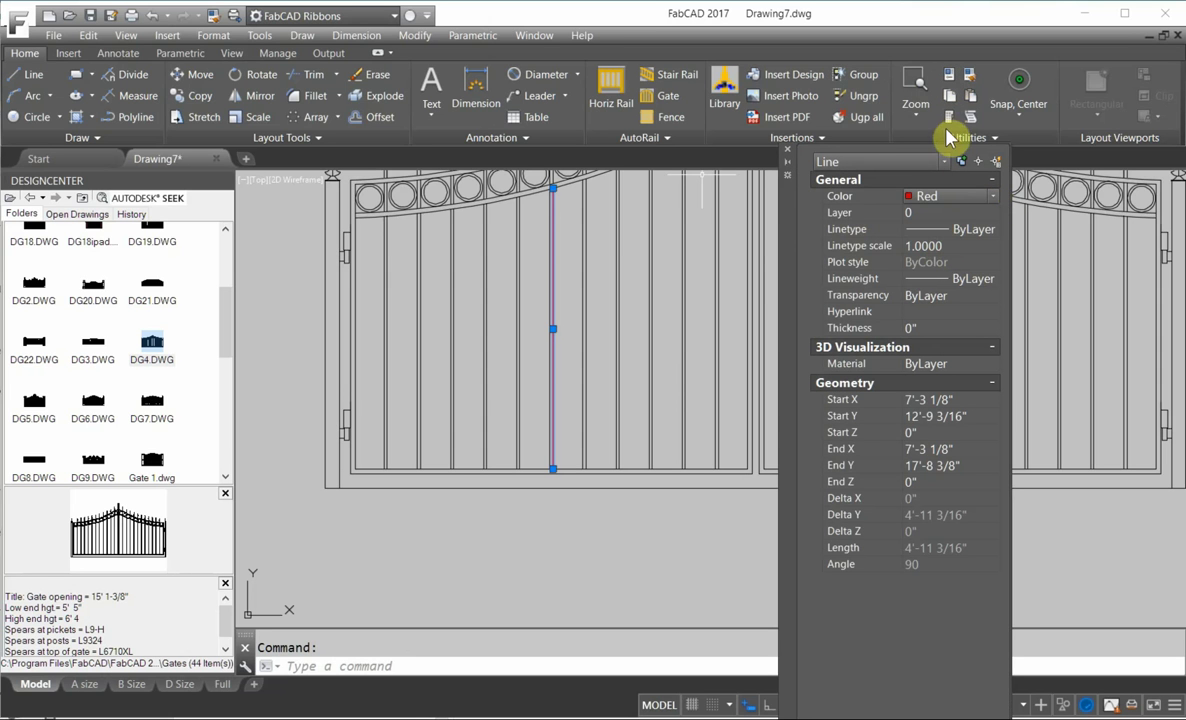
Match the red picket's properties onto two more pickets.
{"action": "left_click", "coordinate": [970, 82]}
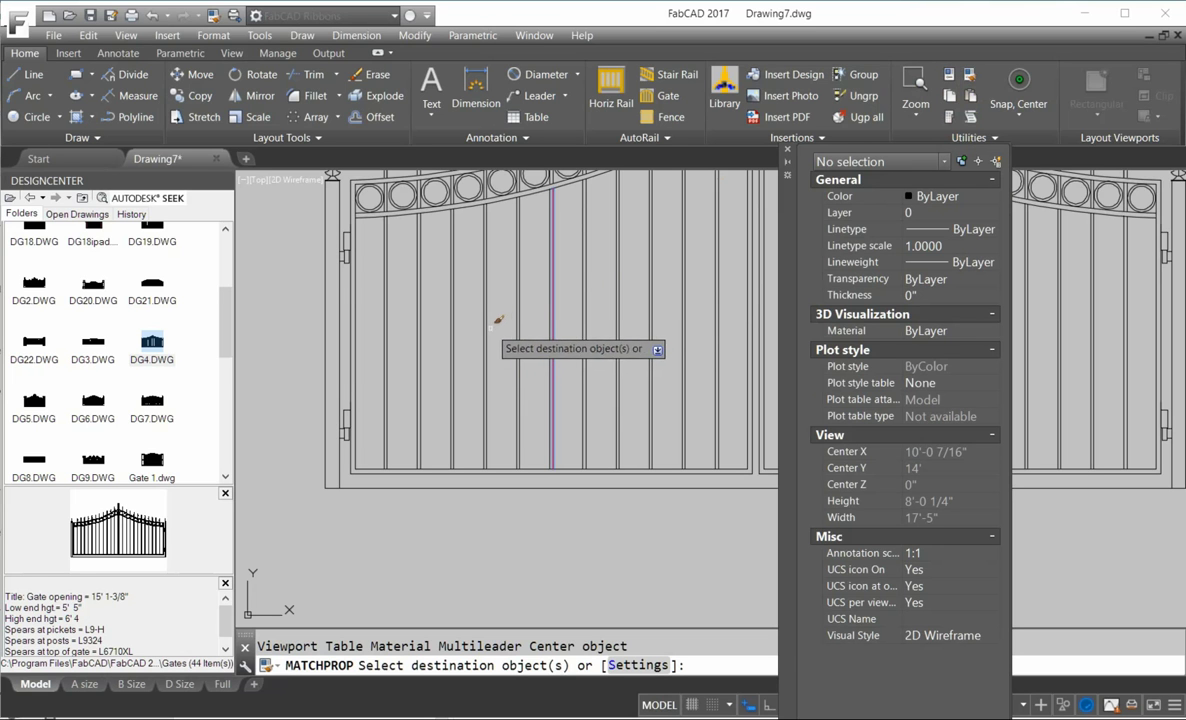
{"action": "left_click", "coordinate": [486, 345]}
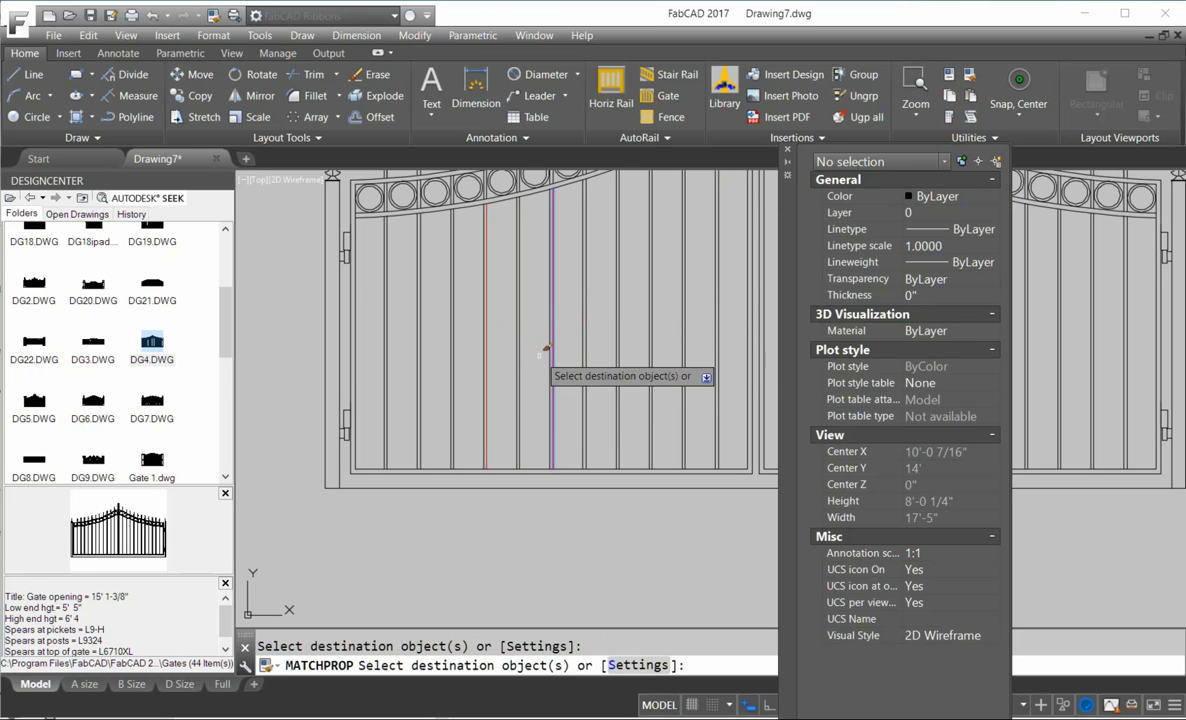
{"action": "left_click", "coordinate": [617, 337]}
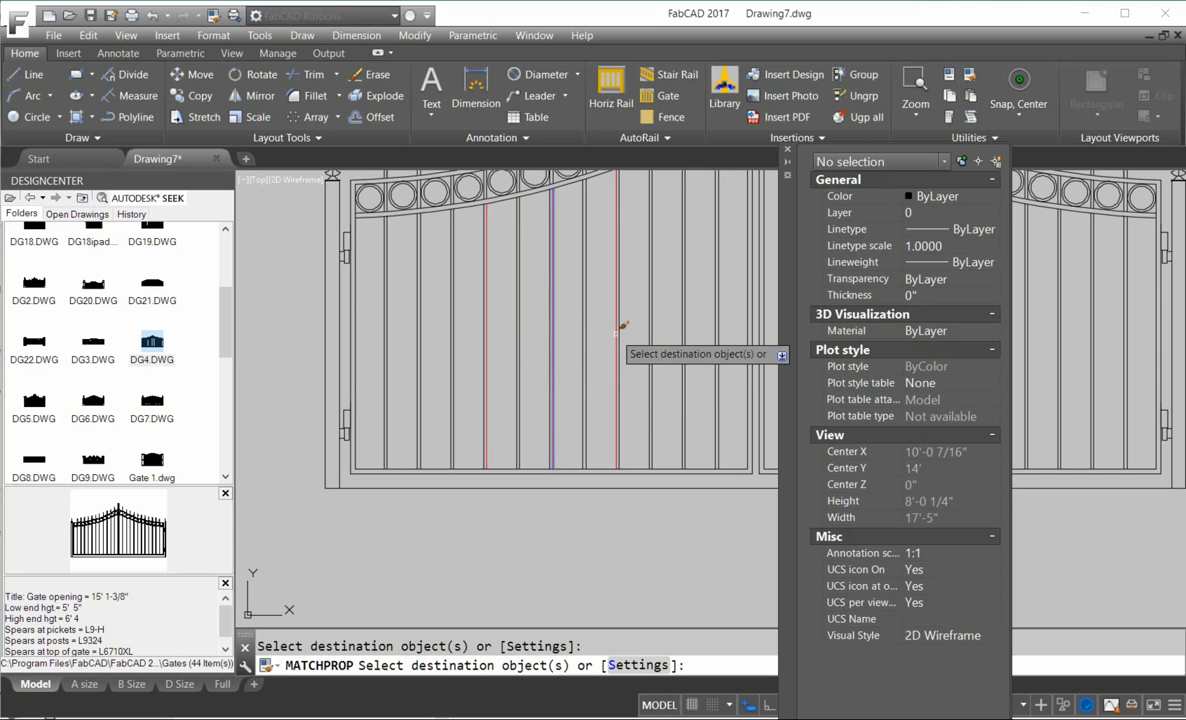
{"action": "key", "text": "Return"}
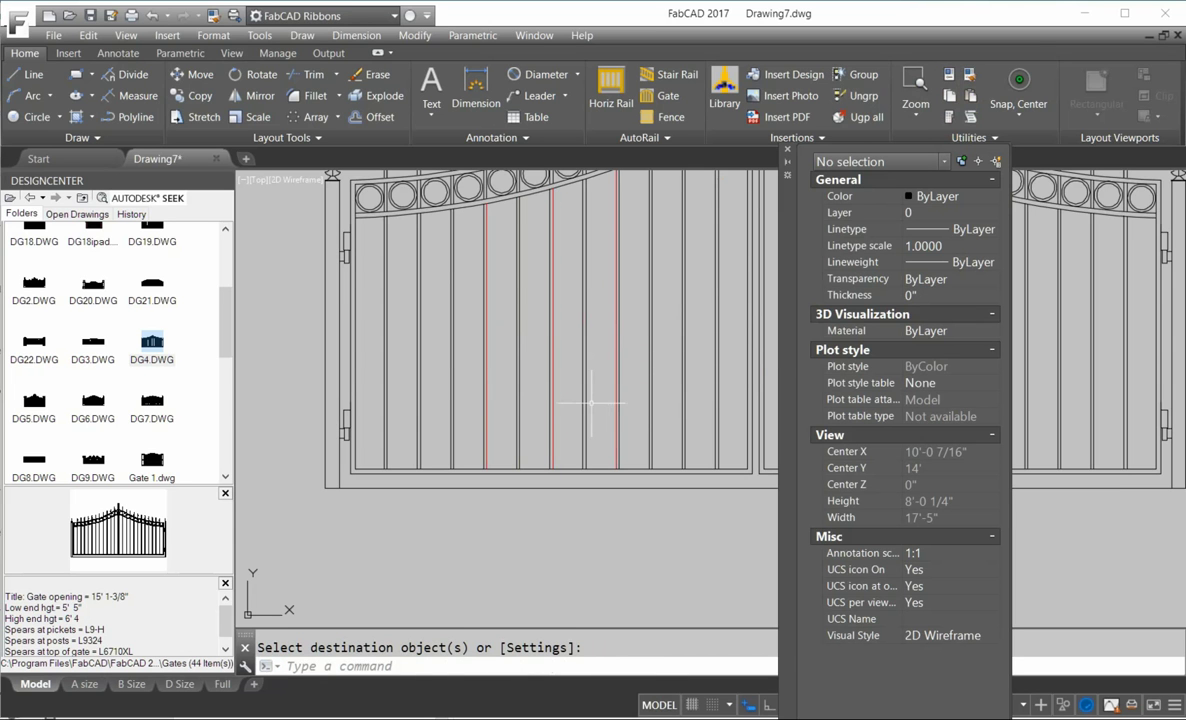
Draw a 2-point diameter circle from one picket, ending perpendicular on another picket.
{"action": "left_click", "coordinate": [790, 157]}
{"action": "left_click", "coordinate": [60, 117]}
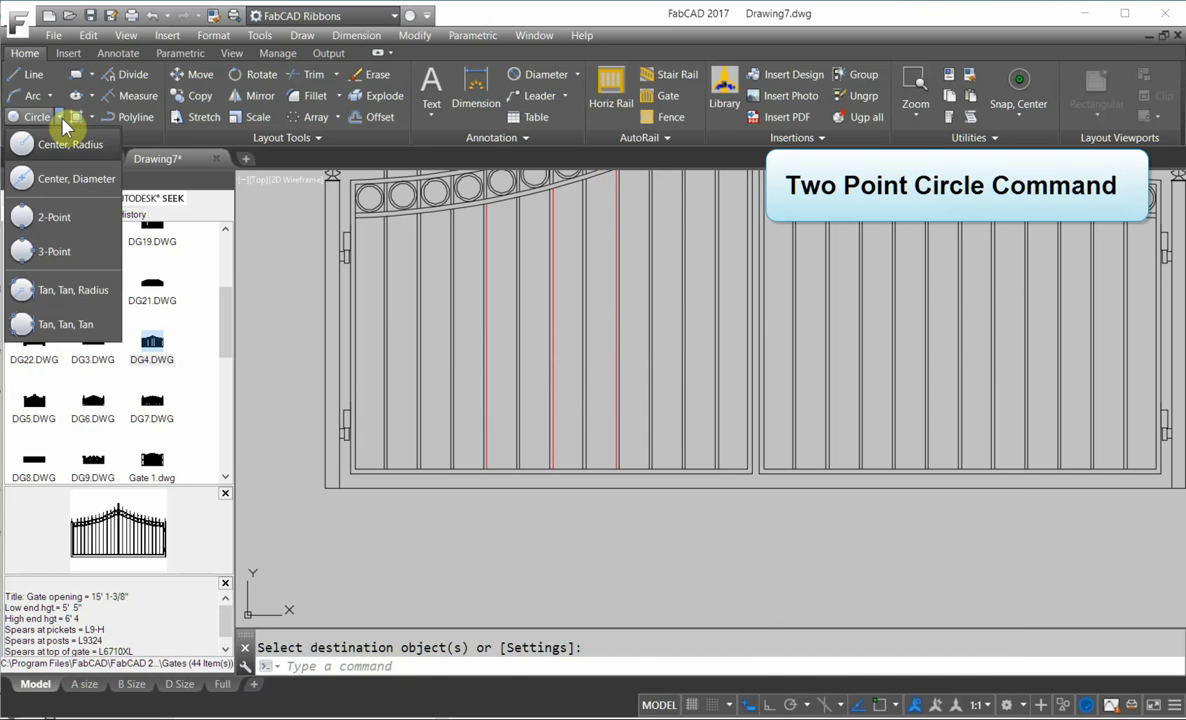
{"action": "left_click", "coordinate": [40, 228]}
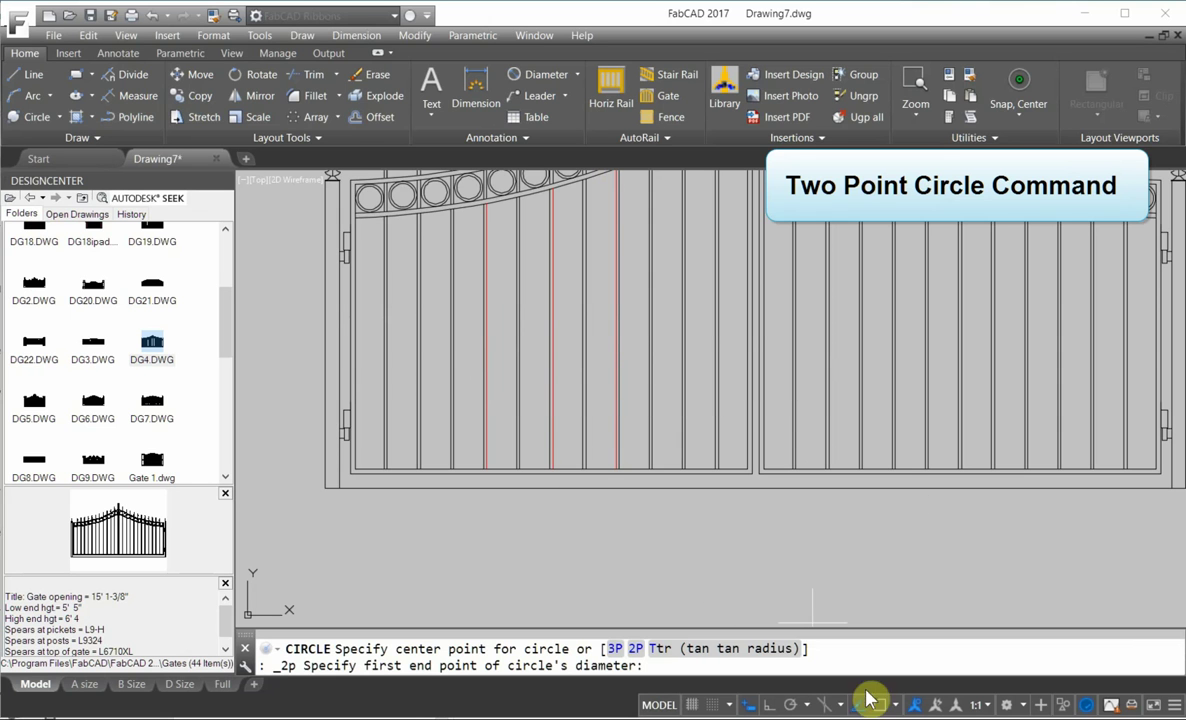
{"action": "left_click", "coordinate": [486, 336]}
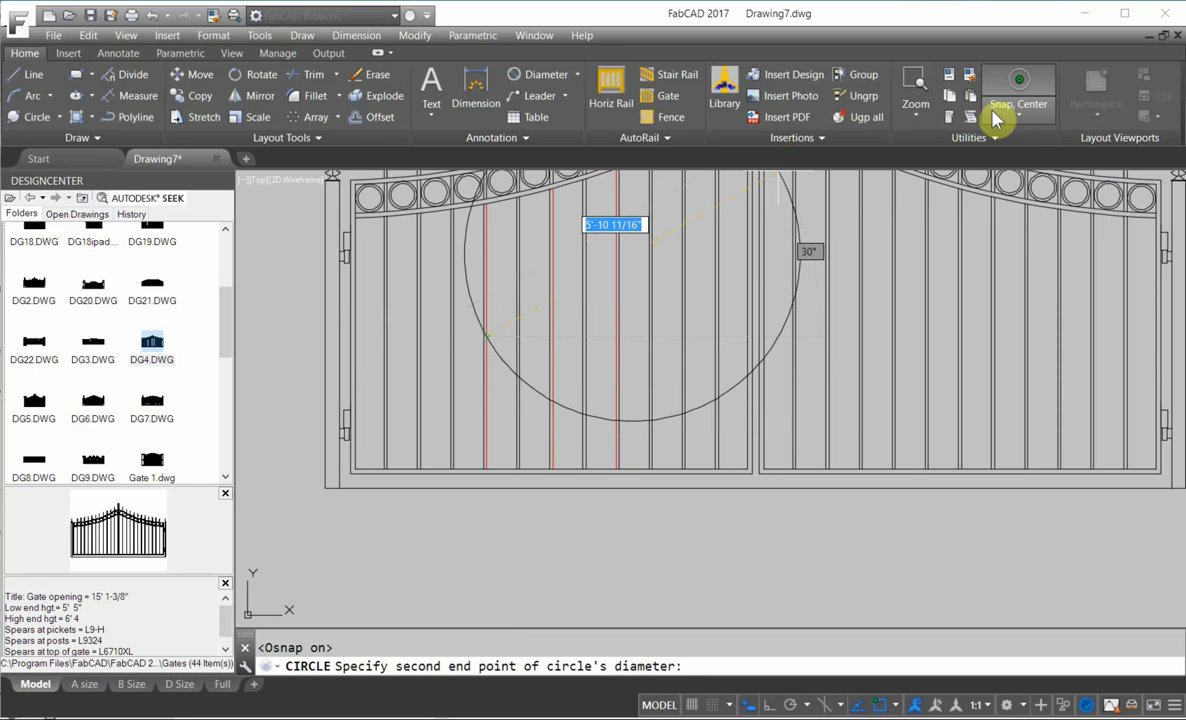
{"action": "left_click", "coordinate": [1025, 120]}
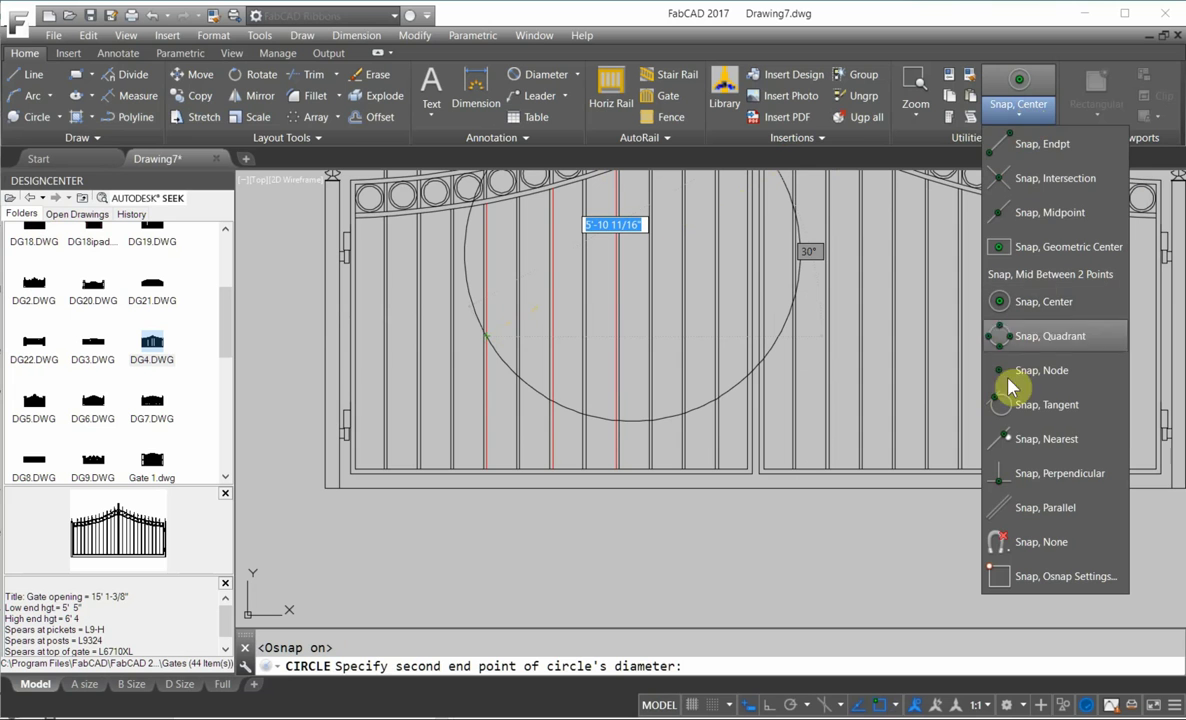
{"action": "left_click", "coordinate": [1001, 474]}
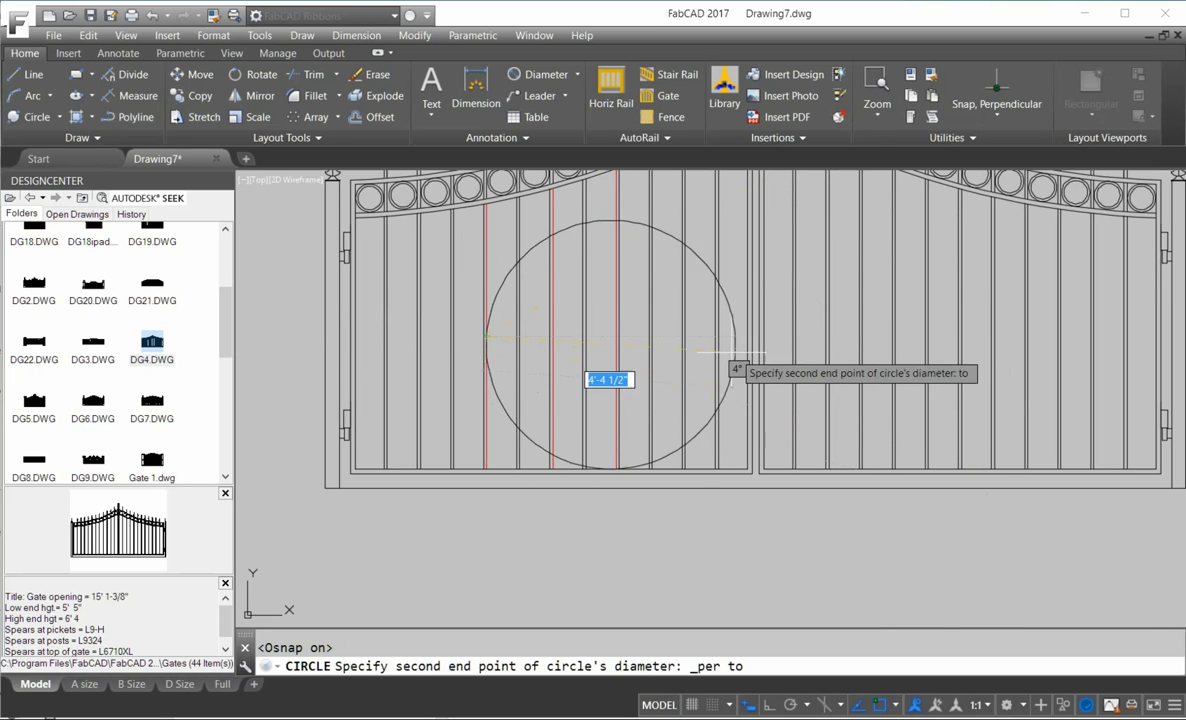
{"action": "scroll", "coordinate": [615, 341], "scroll_direction": "up", "scroll_amount": 4}
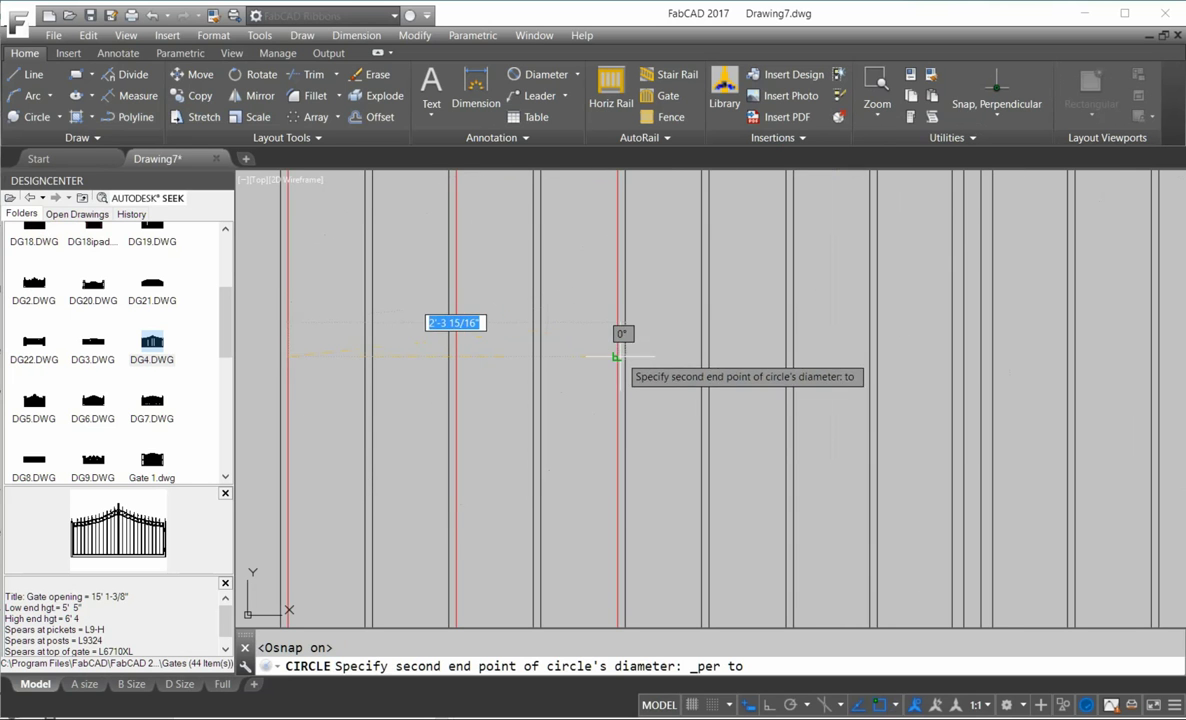
{"action": "left_click", "coordinate": [615, 355]}
{"action": "scroll", "coordinate": [530, 335], "scroll_direction": "down", "scroll_amount": 4}
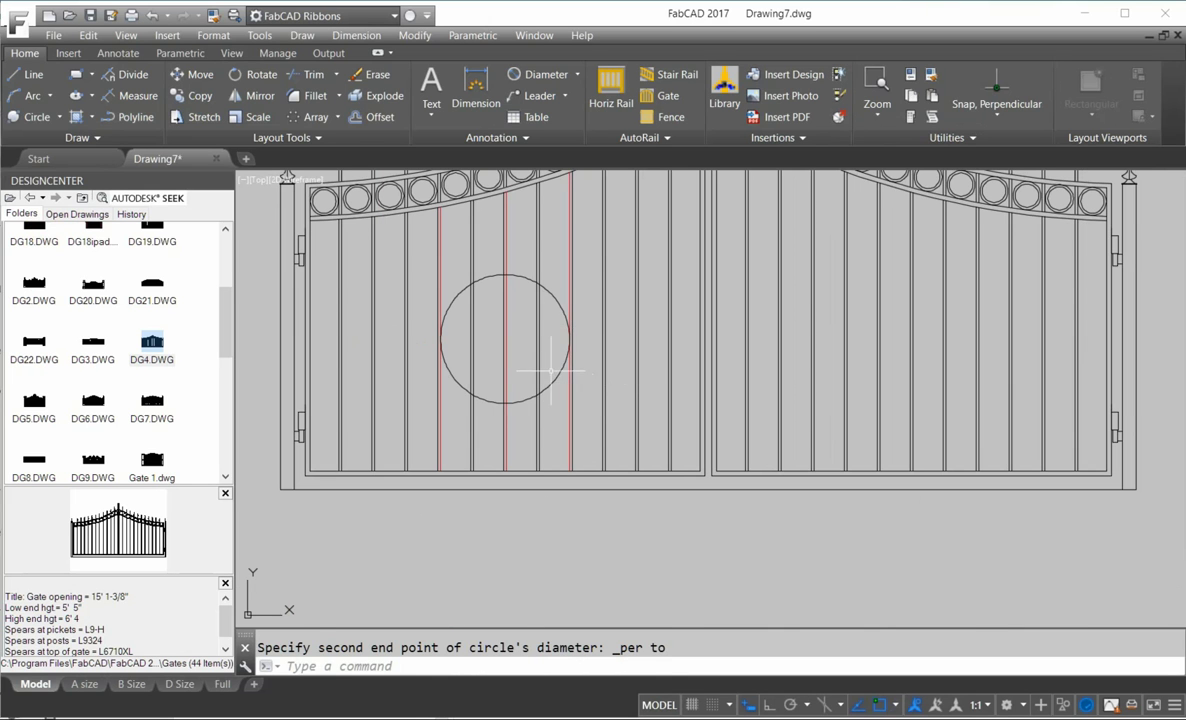
{"action": "scroll", "coordinate": [568, 321], "scroll_direction": "up", "scroll_amount": 4}
{"action": "middle_click_drag", "start_coordinate": [566, 321], "coordinate": [672, 318]}
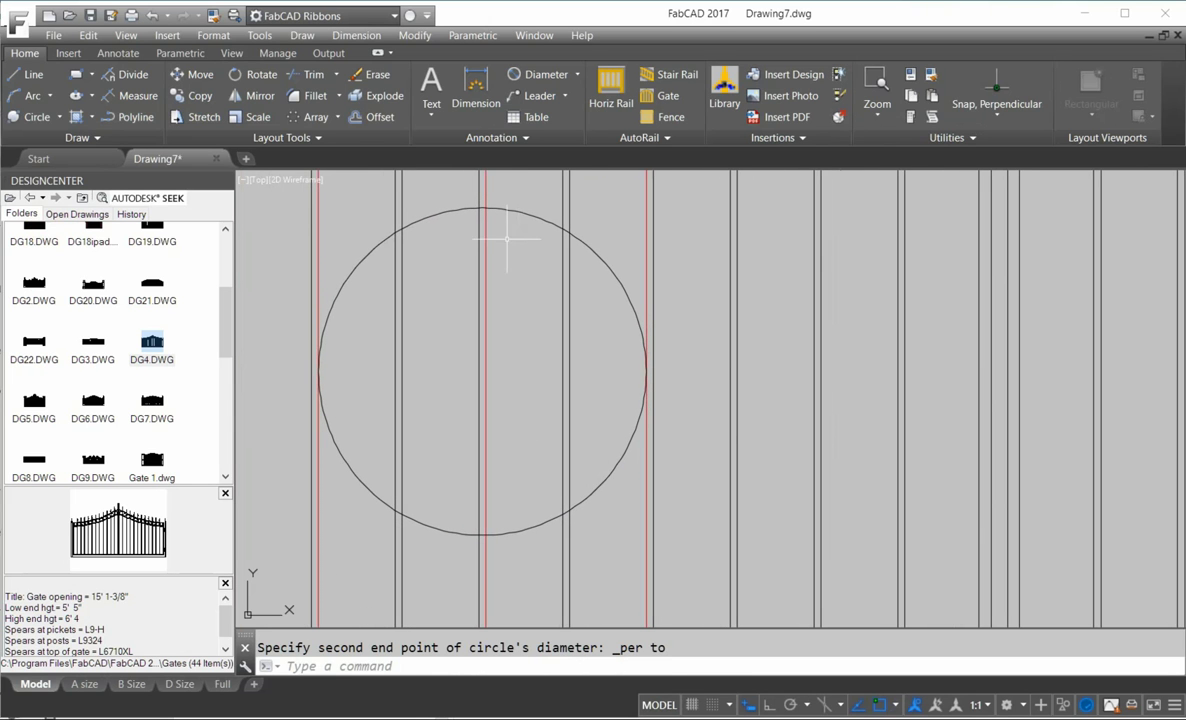
Offset the medallion circle 1 unit inward.
{"action": "left_click", "coordinate": [366, 119]}
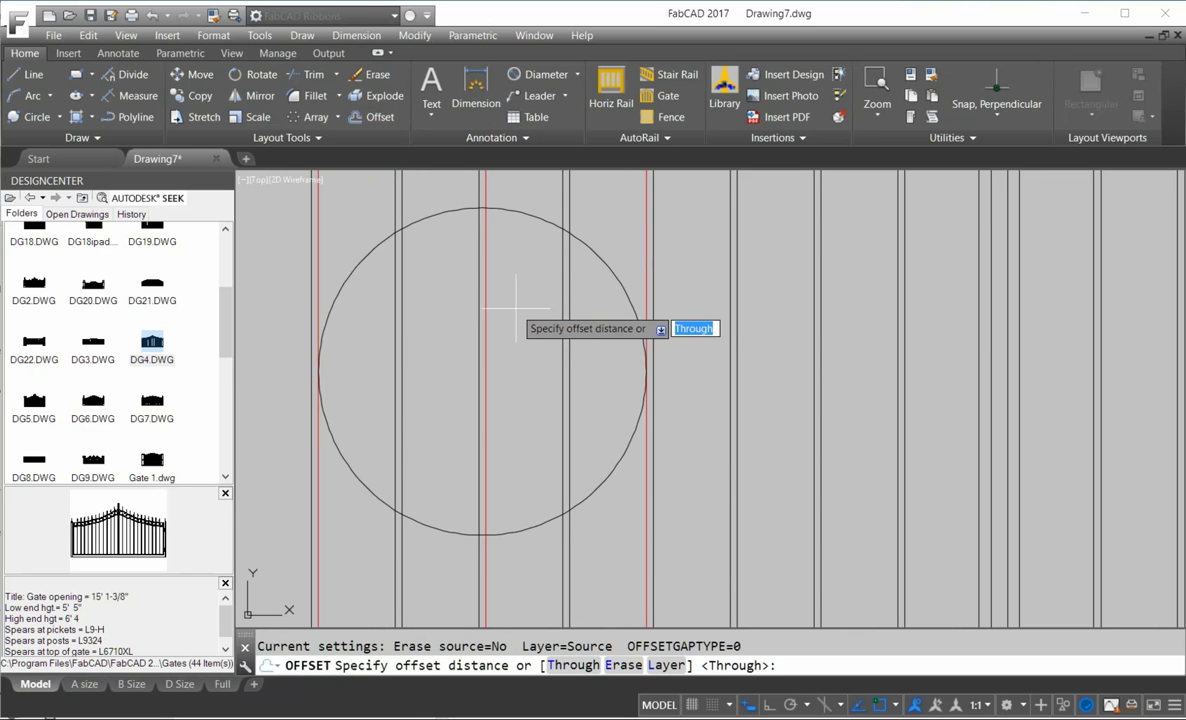
{"action": "type", "text": "1"}
{"action": "key", "text": "Return"}
{"action": "left_click", "coordinate": [530, 212]}
{"action": "left_click", "coordinate": [519, 282]}
{"action": "key", "text": "Return"}
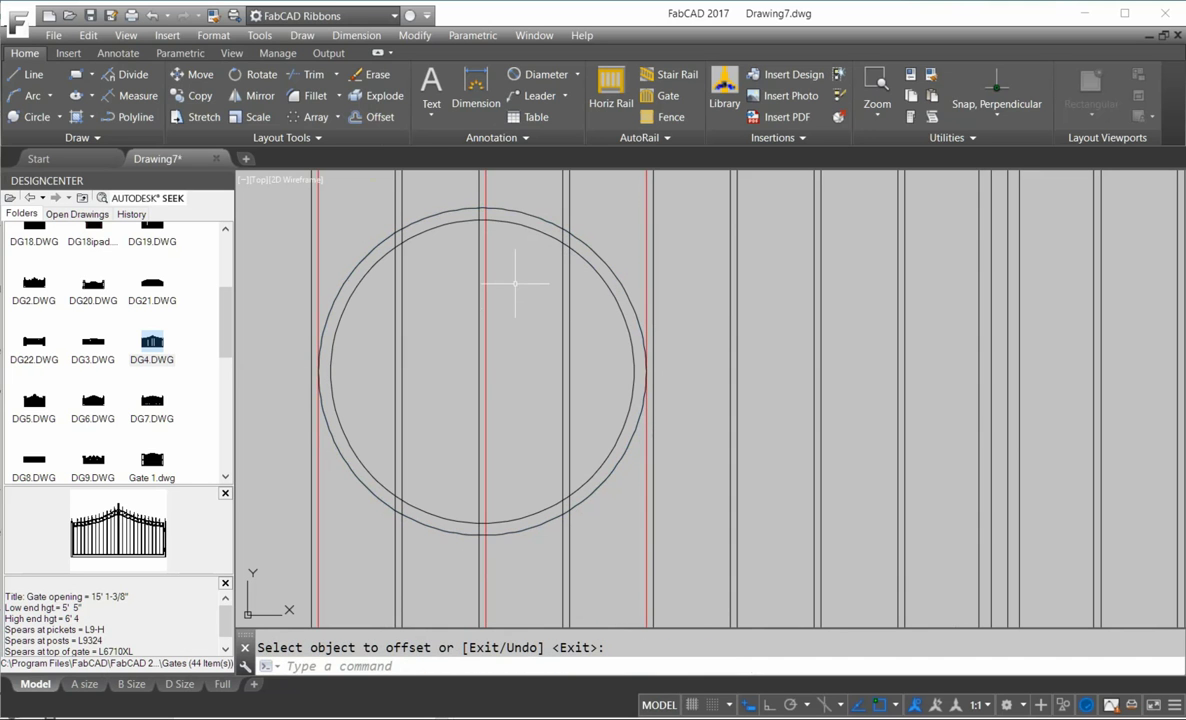
Trim the picket segments inside the circle, using the outer circle as cutting edge.
{"action": "left_click", "coordinate": [314, 76]}
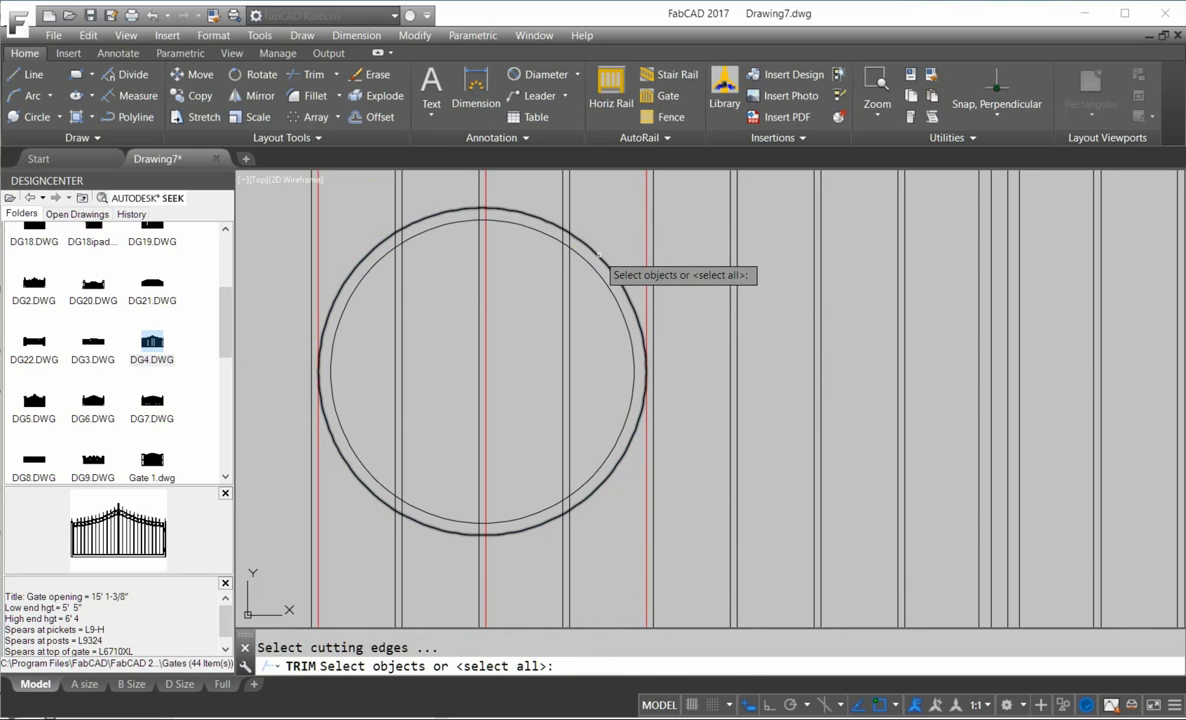
{"action": "left_click", "coordinate": [598, 258]}
{"action": "key", "text": "Return"}
{"action": "left_click", "coordinate": [602, 335]}
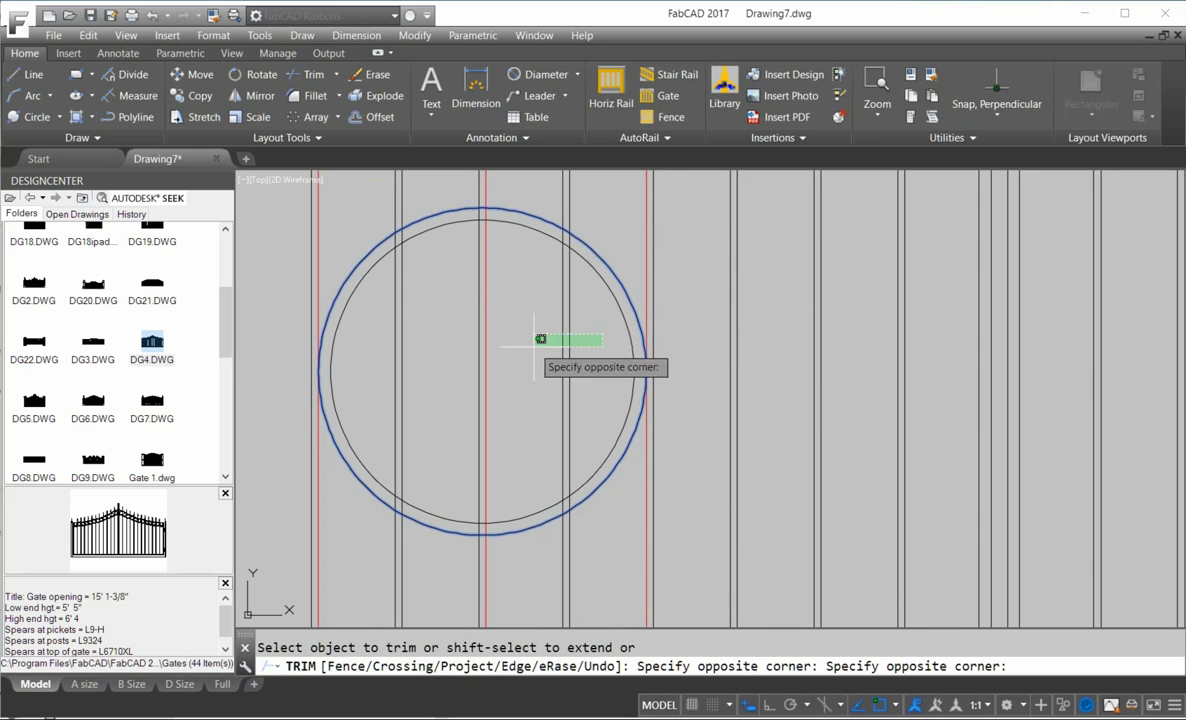
{"action": "left_click", "coordinate": [389, 380]}
{"action": "key", "text": "Return"}
{"action": "scroll", "coordinate": [537, 363], "scroll_direction": "down", "scroll_amount": 8}
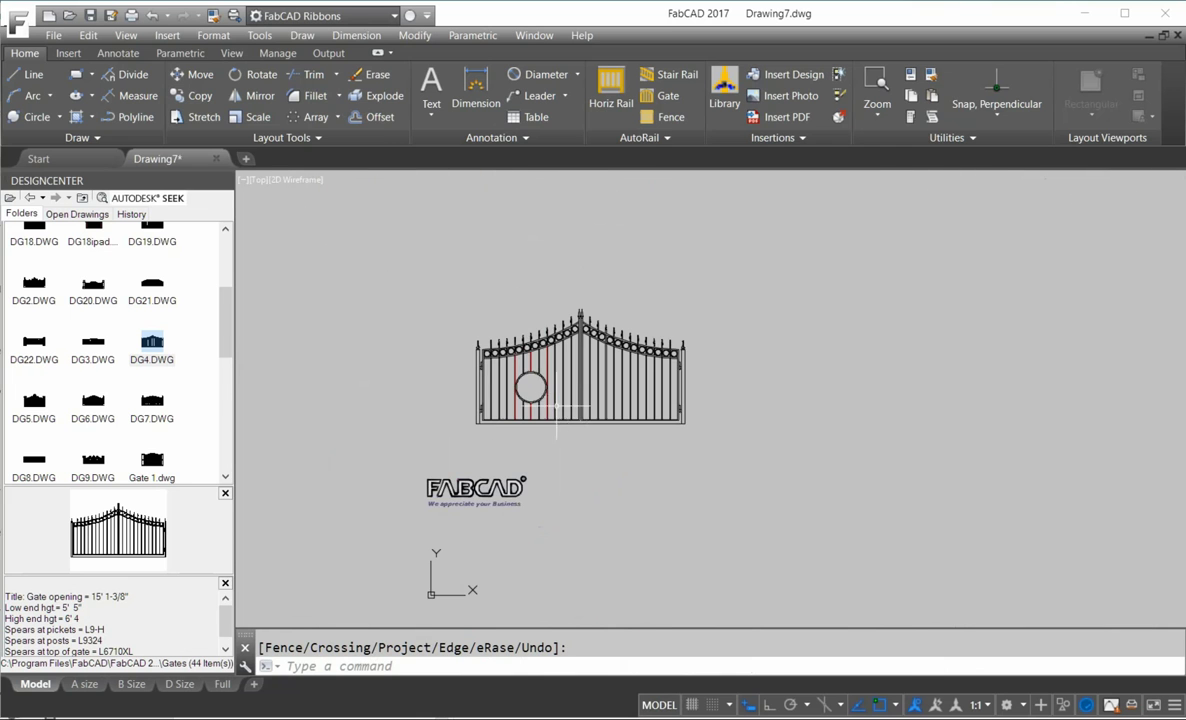
{"action": "scroll", "coordinate": [560, 390], "scroll_direction": "up", "scroll_amount": 4}
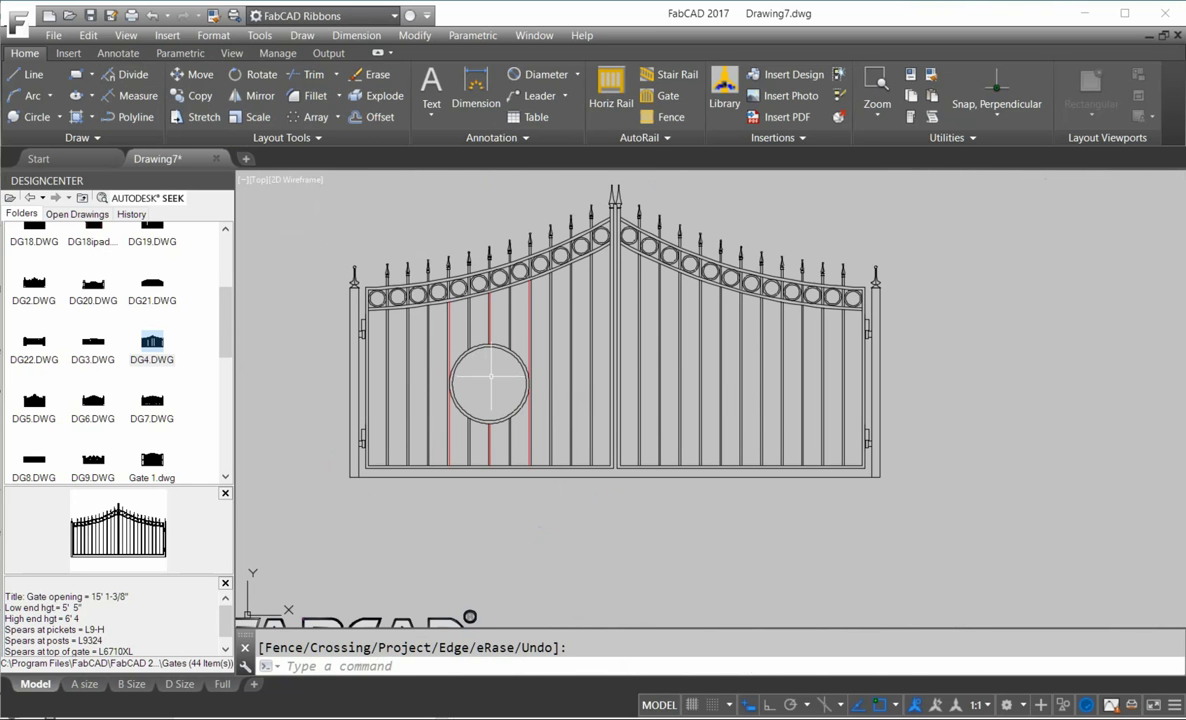
Attempt a vertical Ortho stretch of the medallion and picket ends, then cancel it.
{"action": "left_click", "coordinate": [195, 116]}
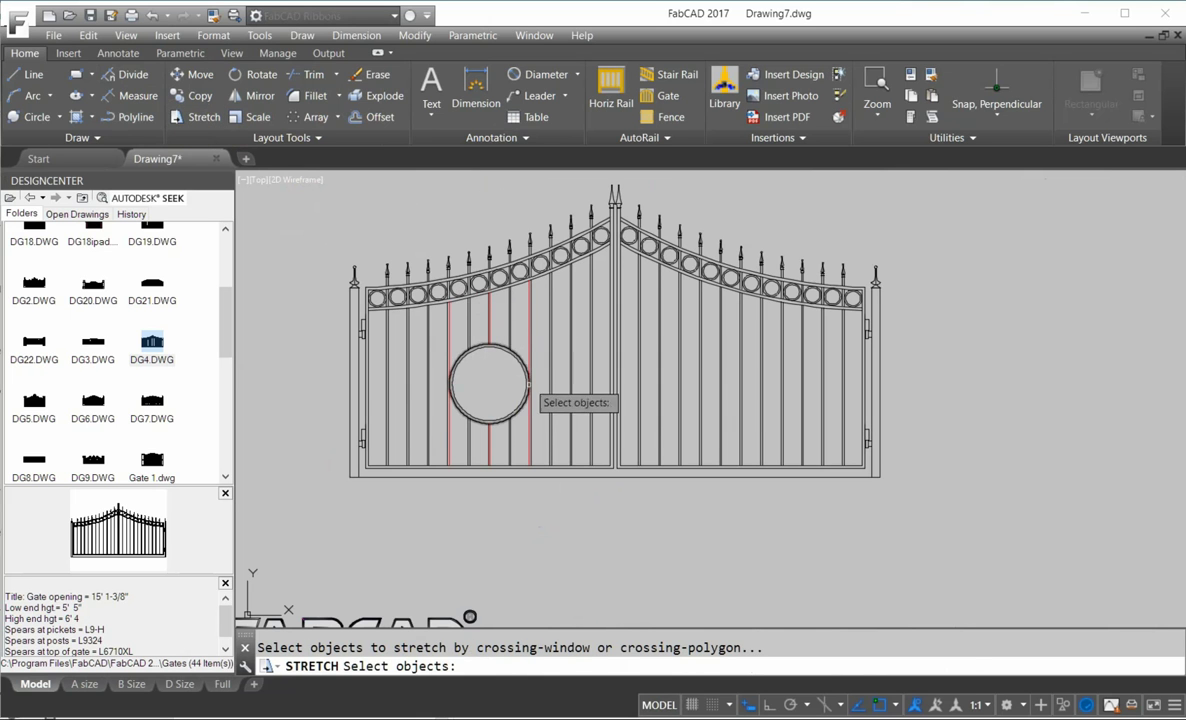
{"action": "left_click", "coordinate": [540, 433]}
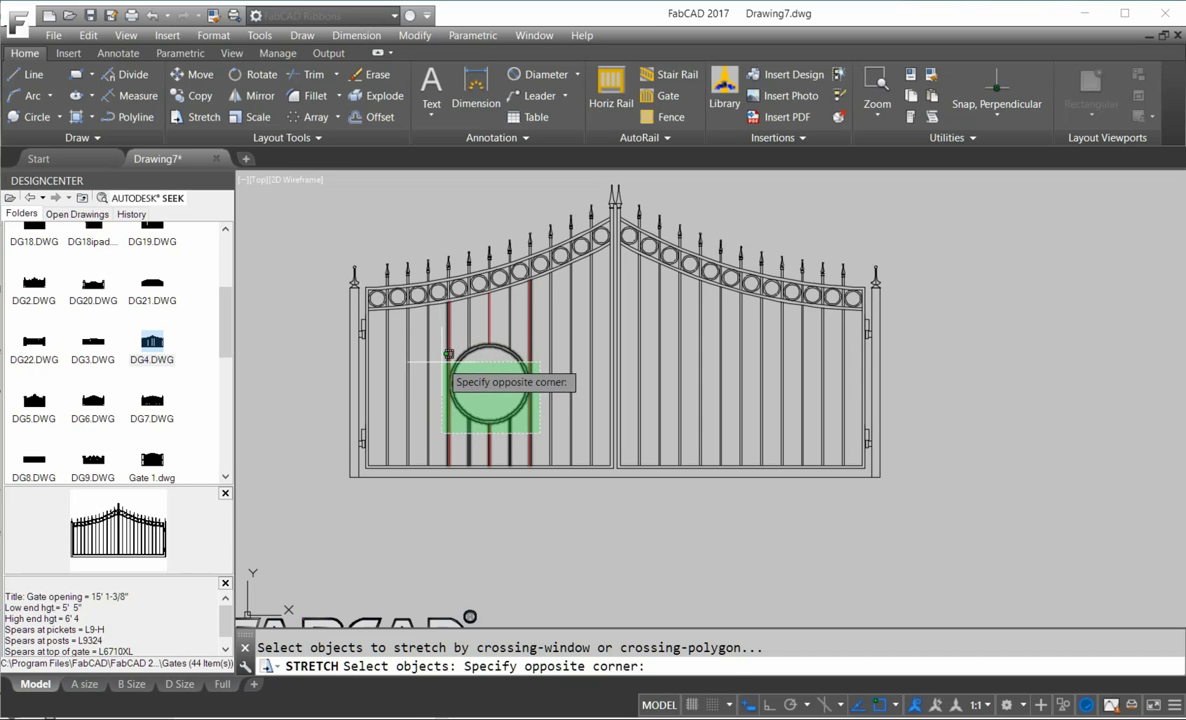
{"action": "left_click", "coordinate": [448, 355]}
{"action": "key", "text": "Return"}
{"action": "left_click", "coordinate": [293, 424]}
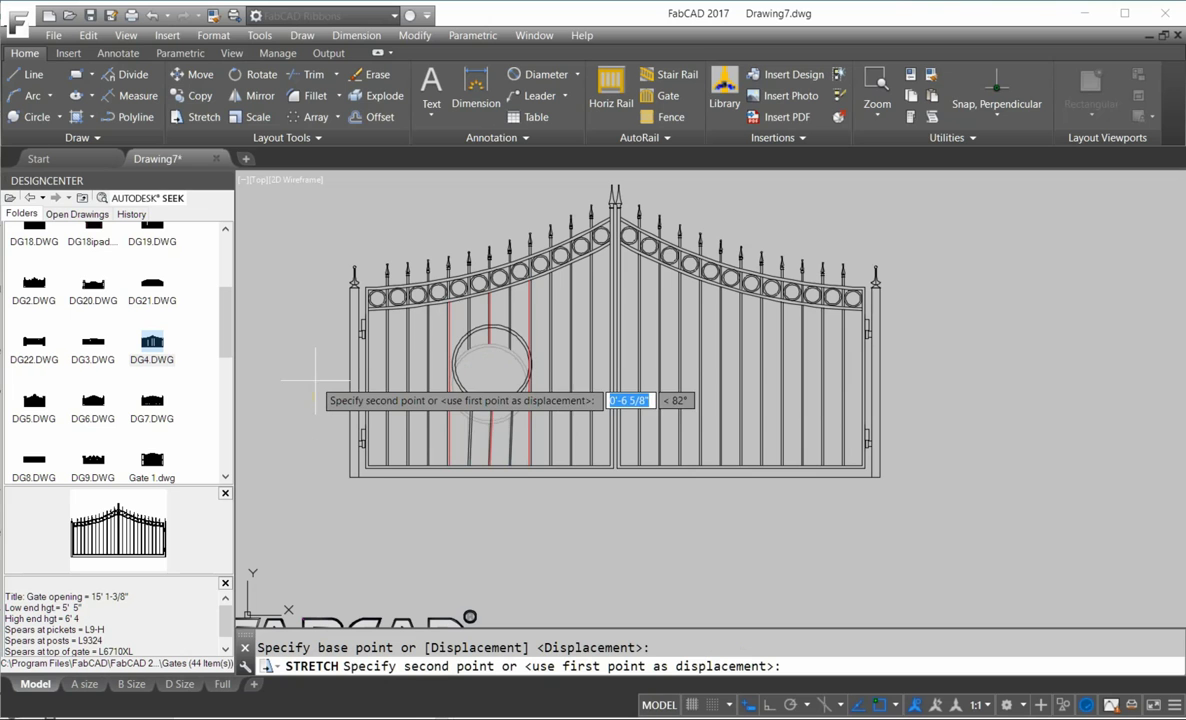
{"action": "left_click", "coordinate": [775, 706]}
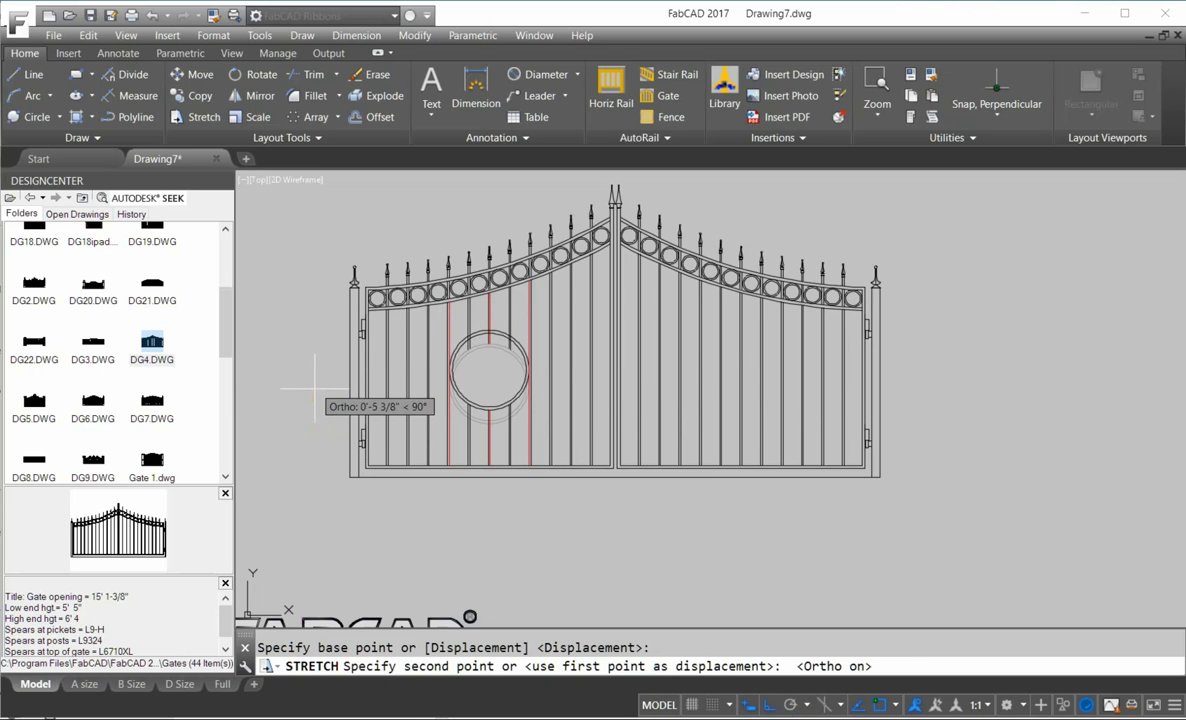
{"action": "key", "text": "Escape"}
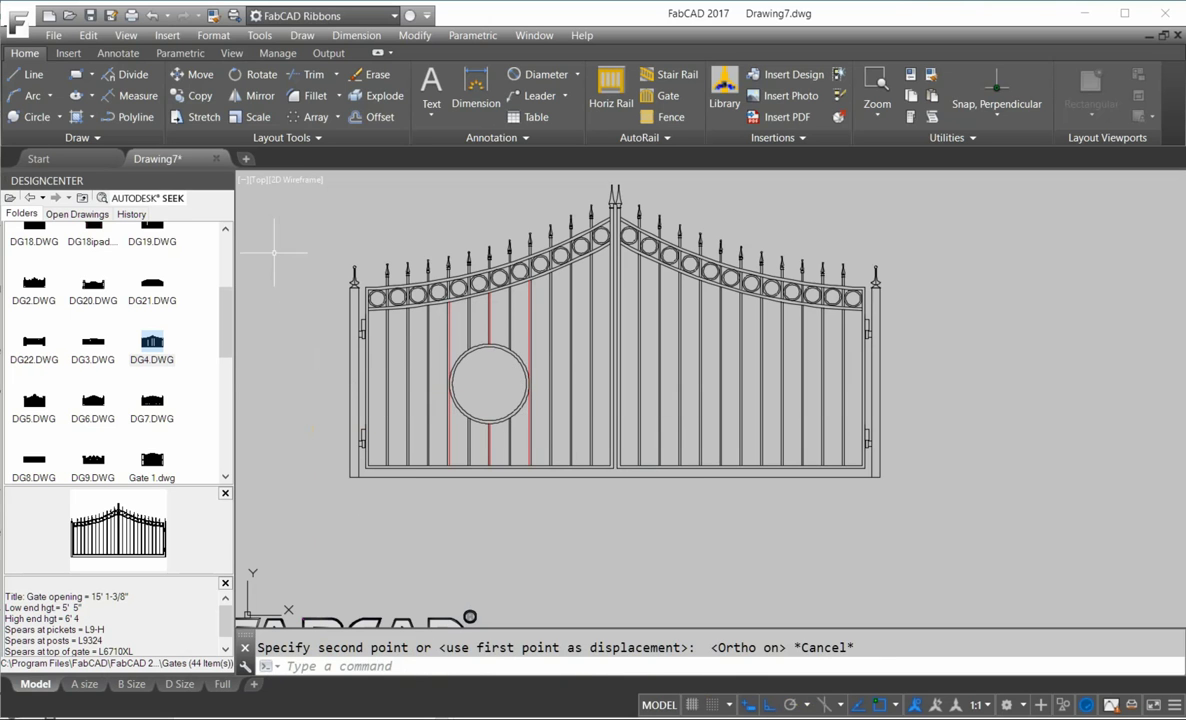
Stretch the medallion ring and picket ends higher up the left leaf.
{"action": "left_click", "coordinate": [186, 119]}
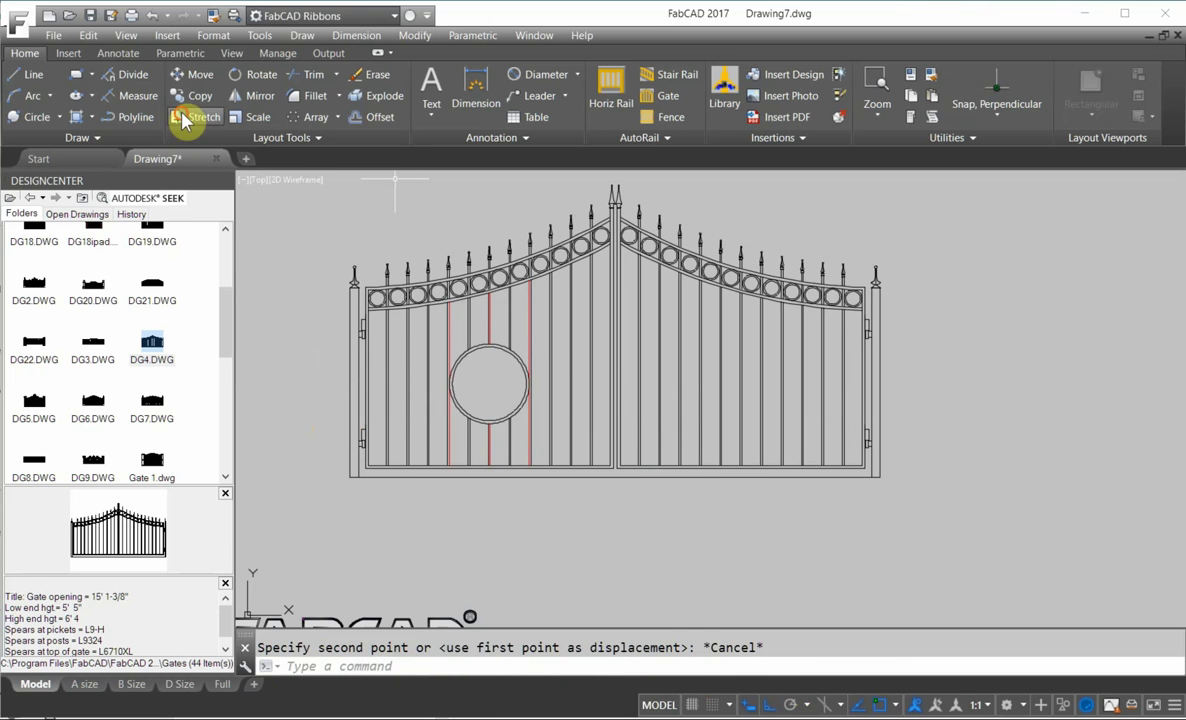
{"action": "left_click", "coordinate": [186, 119]}
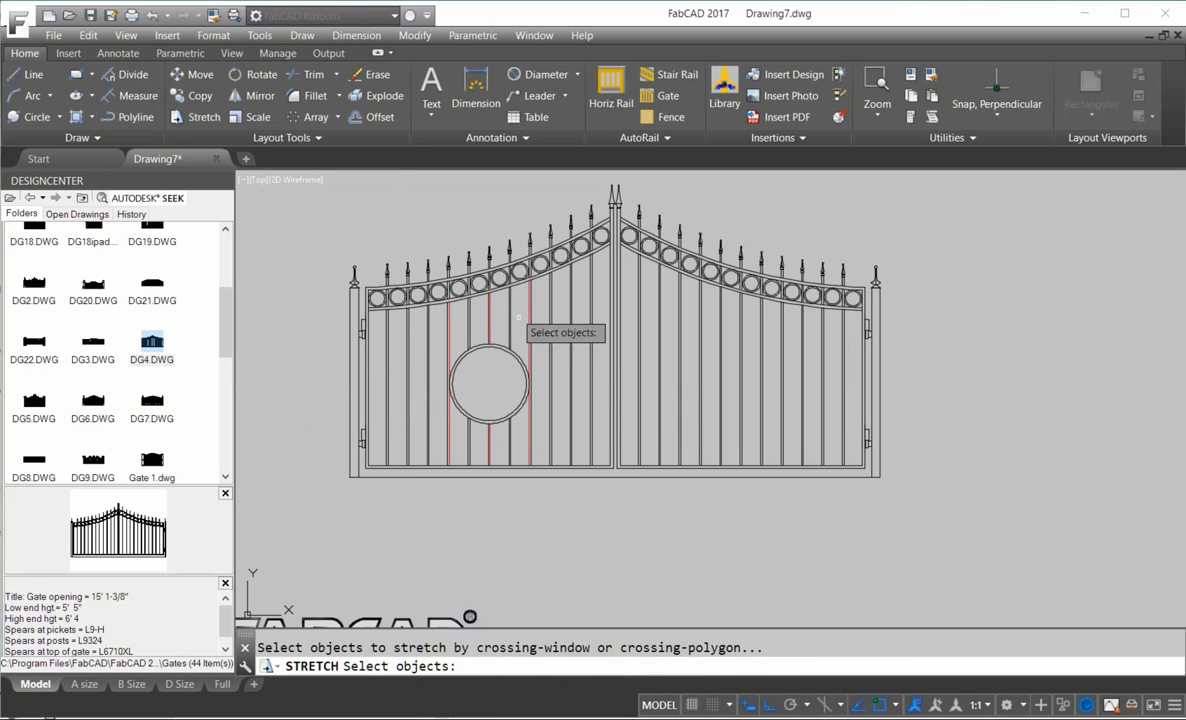
{"action": "left_click", "coordinate": [542, 426]}
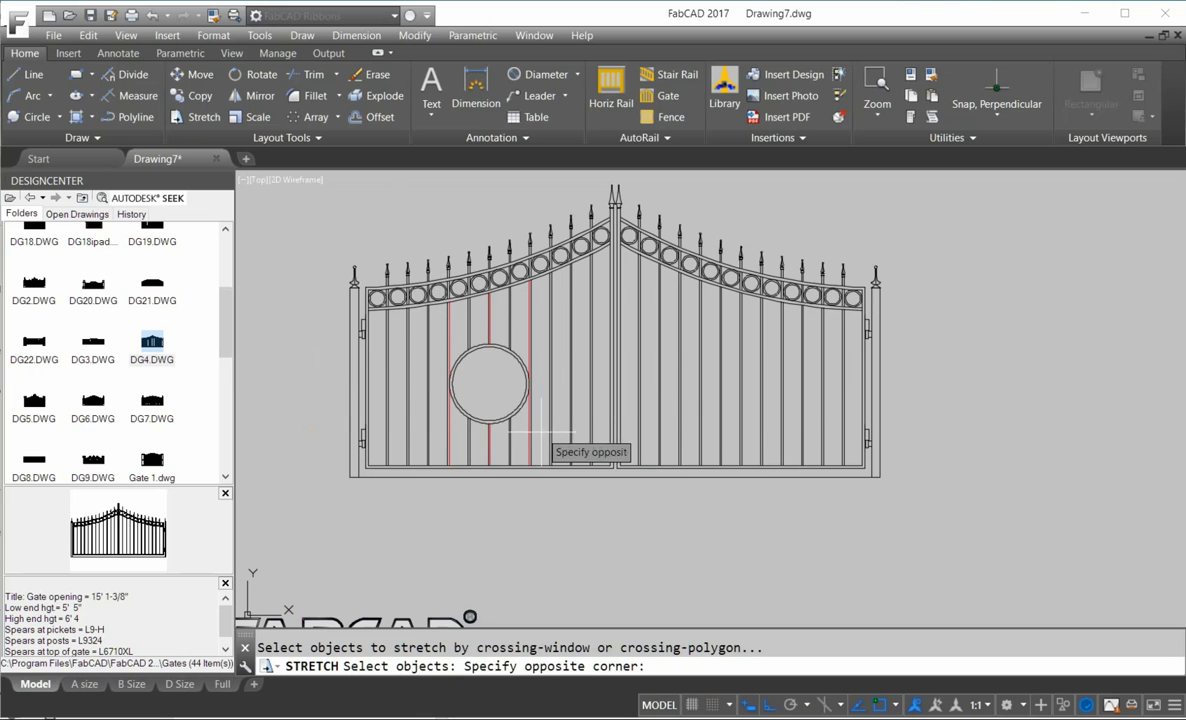
{"action": "left_click", "coordinate": [437, 335]}
{"action": "key", "text": "Return"}
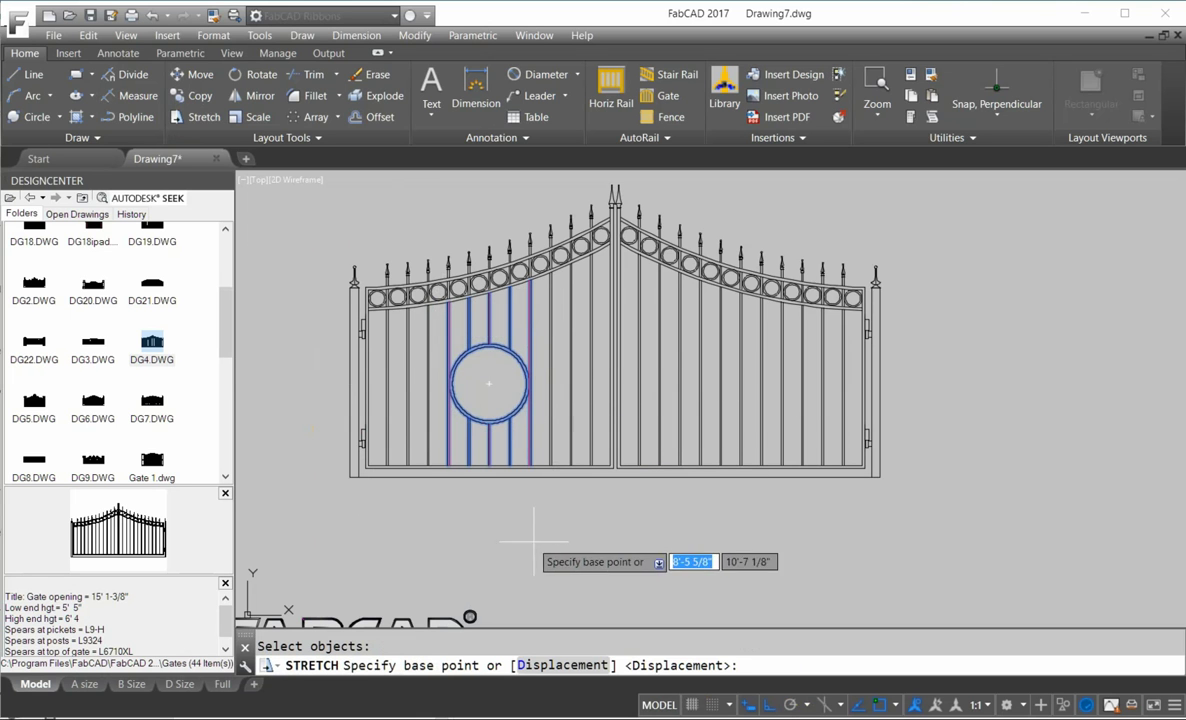
{"action": "left_click", "coordinate": [540, 527]}
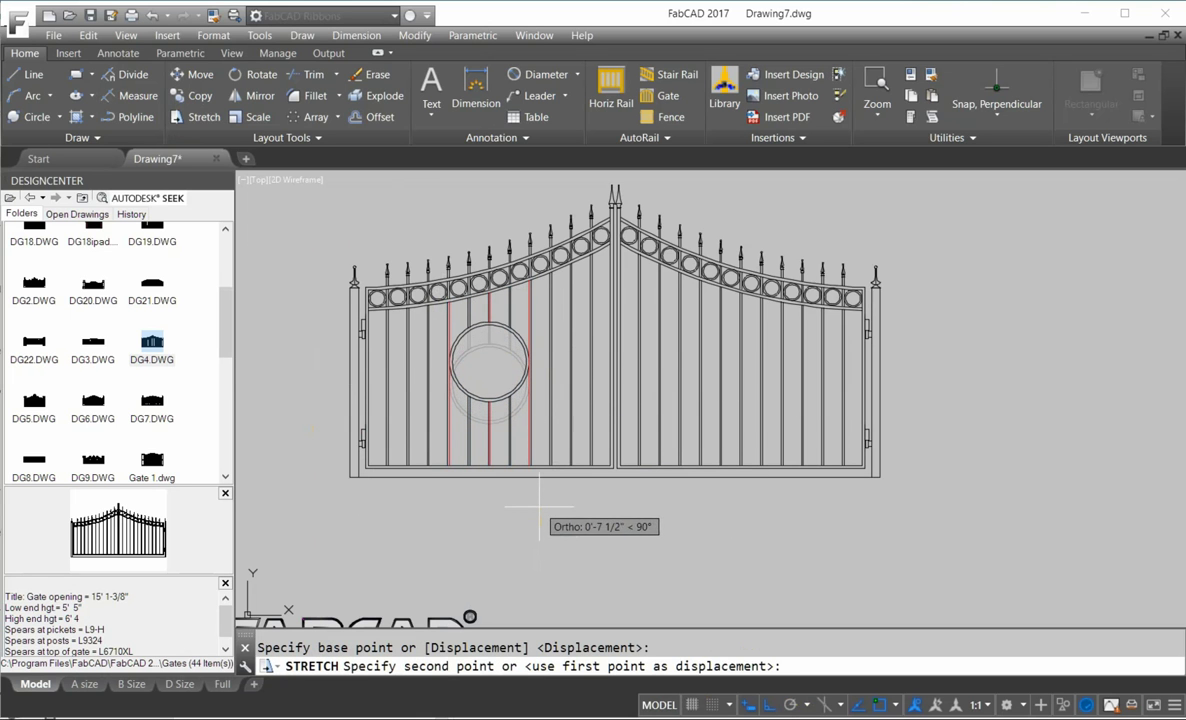
{"action": "left_click", "coordinate": [538, 512]}
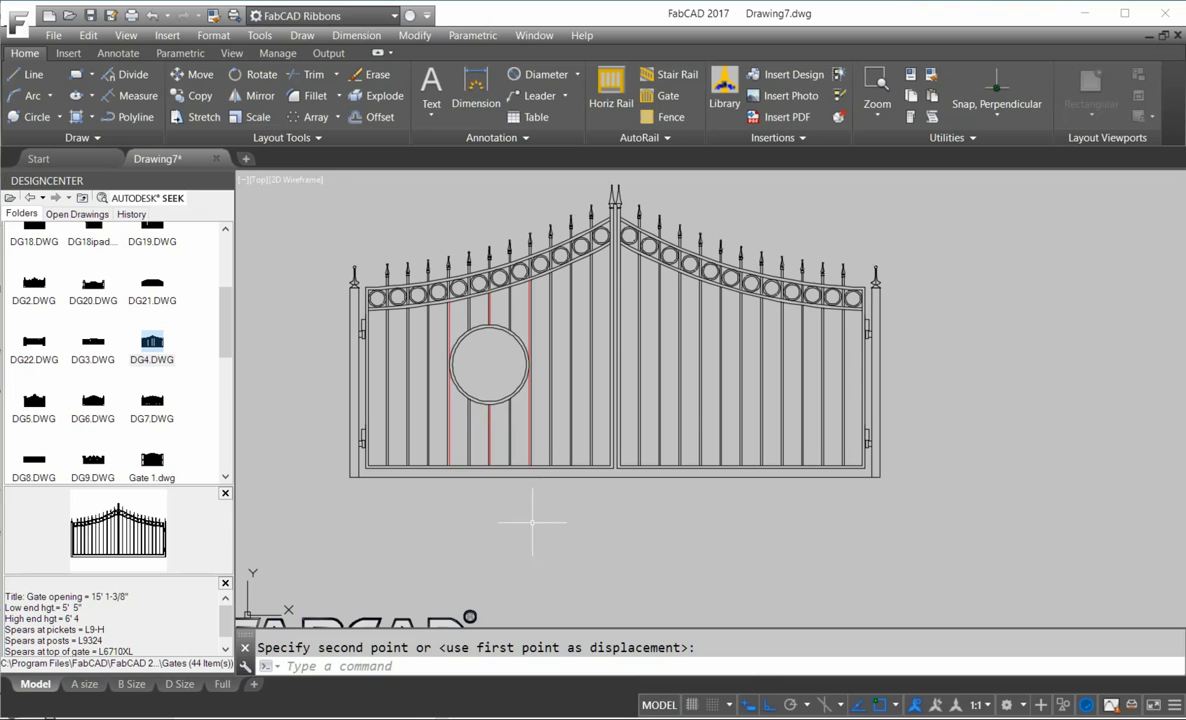
{"action": "scroll", "coordinate": [503, 354], "scroll_direction": "up", "scroll_amount": 6}
{"action": "scroll", "coordinate": [504, 360], "scroll_direction": "down", "scroll_amount": 4}
{"action": "mouse_move", "coordinate": [506, 416]}
{"action": "middle_mouse_down"}
{"action": "mouse_move", "coordinate": [511, 429]}
{"action": "mouse_move", "coordinate": [543, 423]}
{"action": "middle_mouse_up"}
{"action": "scroll", "coordinate": [543, 423], "scroll_direction": "up", "scroll_amount": 2}
{"action": "left_click", "coordinate": [337, 122]}
{"action": "left_click", "coordinate": [285, 132]}
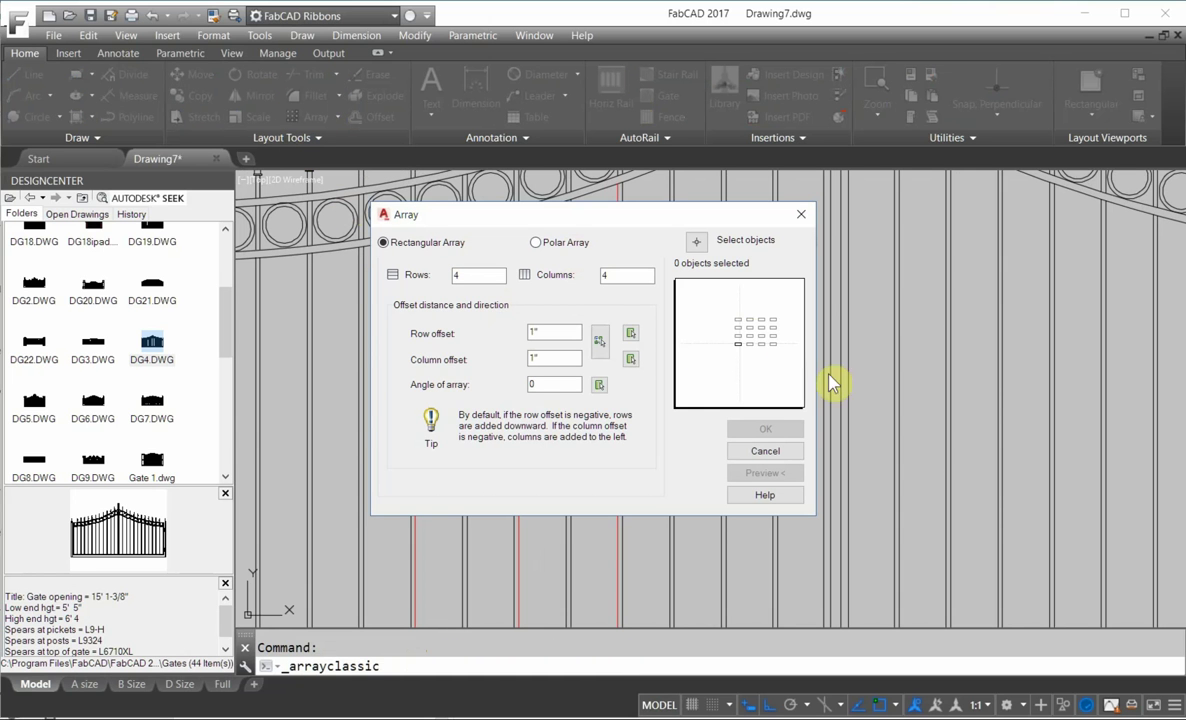
{"action": "left_click", "coordinate": [536, 242]}
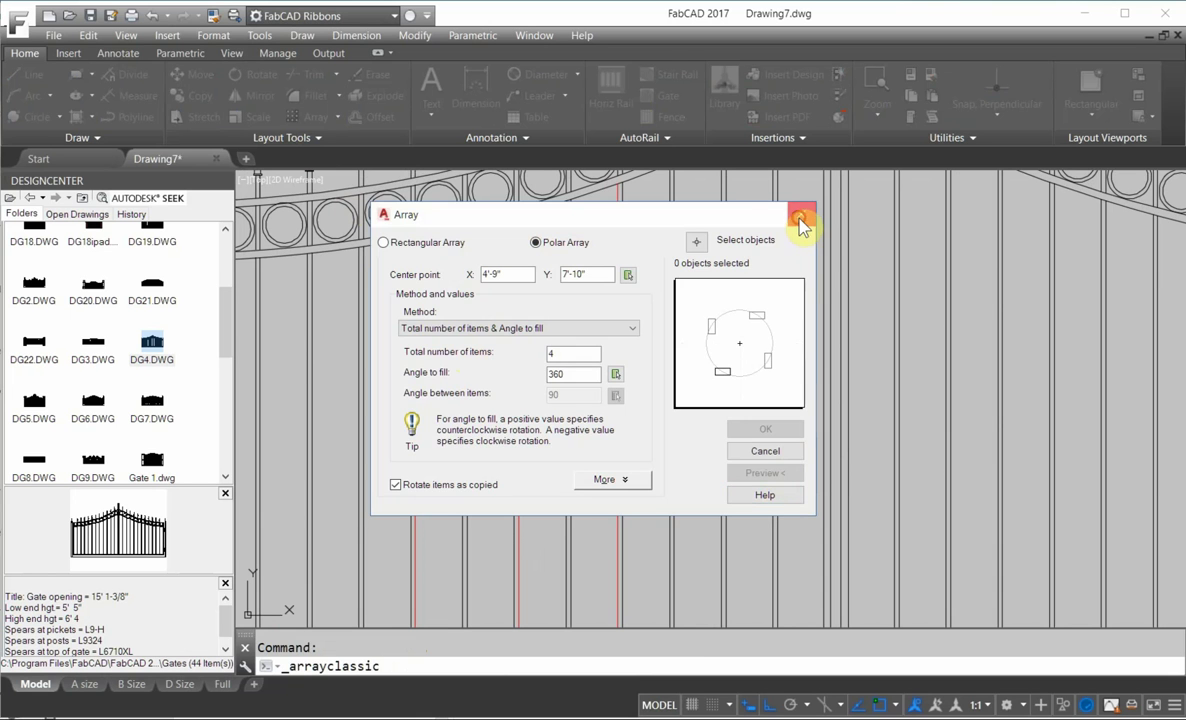
{"action": "left_click", "coordinate": [801, 214]}
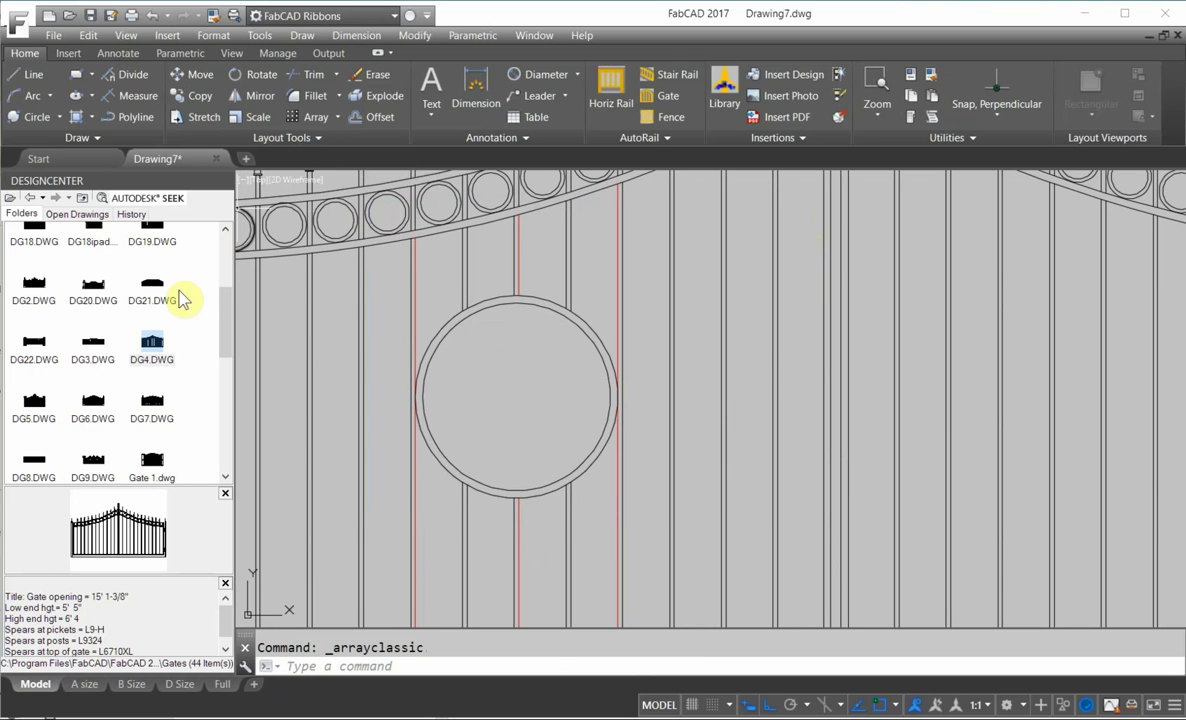
Find 145.DWG in Lawler Foundry > Snap ons and insert it as a block.
{"action": "left_click", "coordinate": [82, 198]}
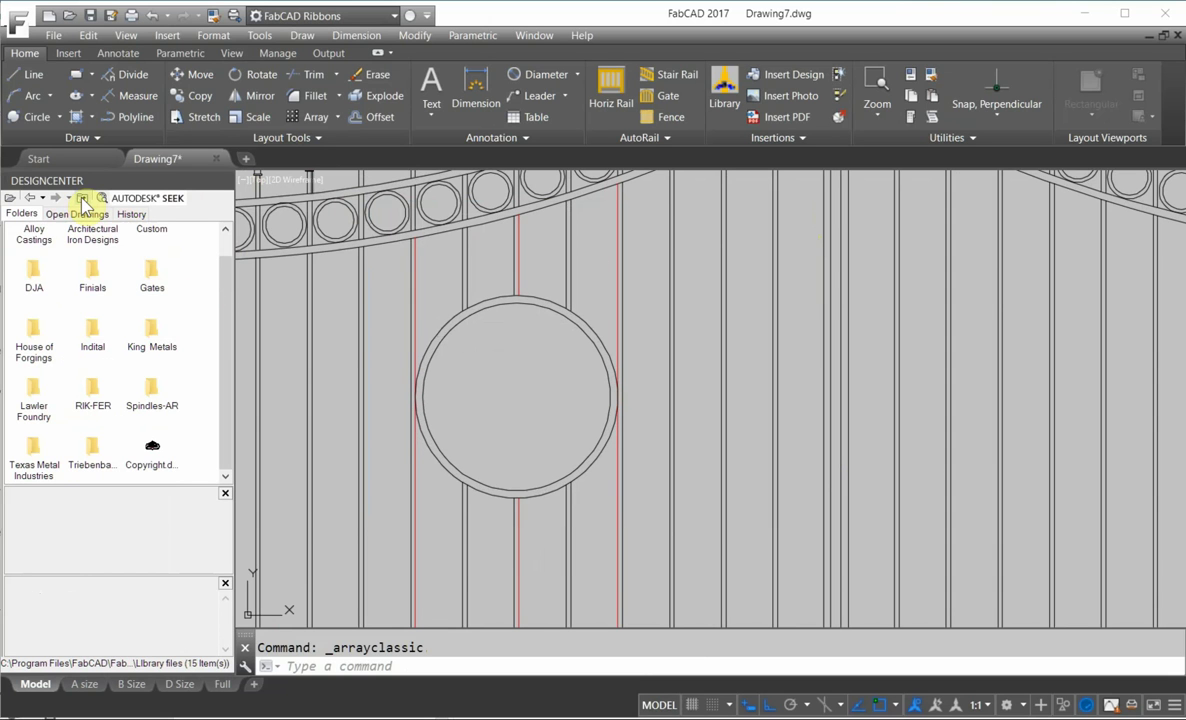
{"action": "double_click", "coordinate": [36, 404]}
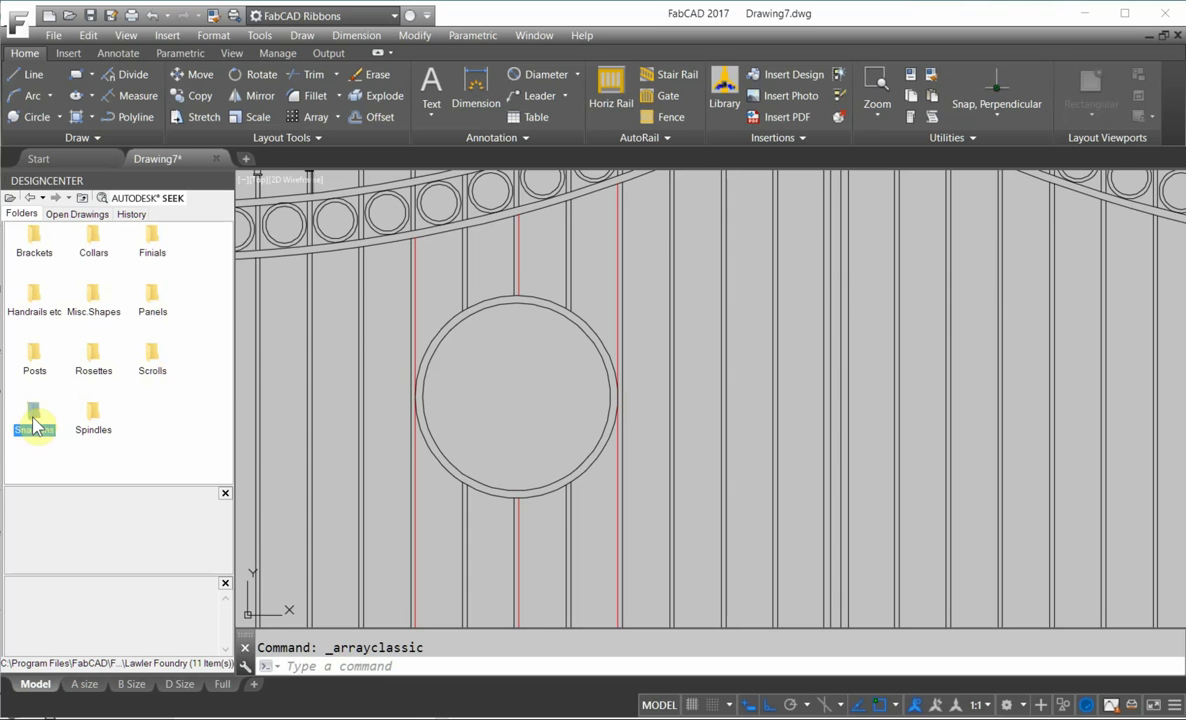
{"action": "double_click", "coordinate": [32, 416]}
{"action": "left_click", "coordinate": [156, 250]}
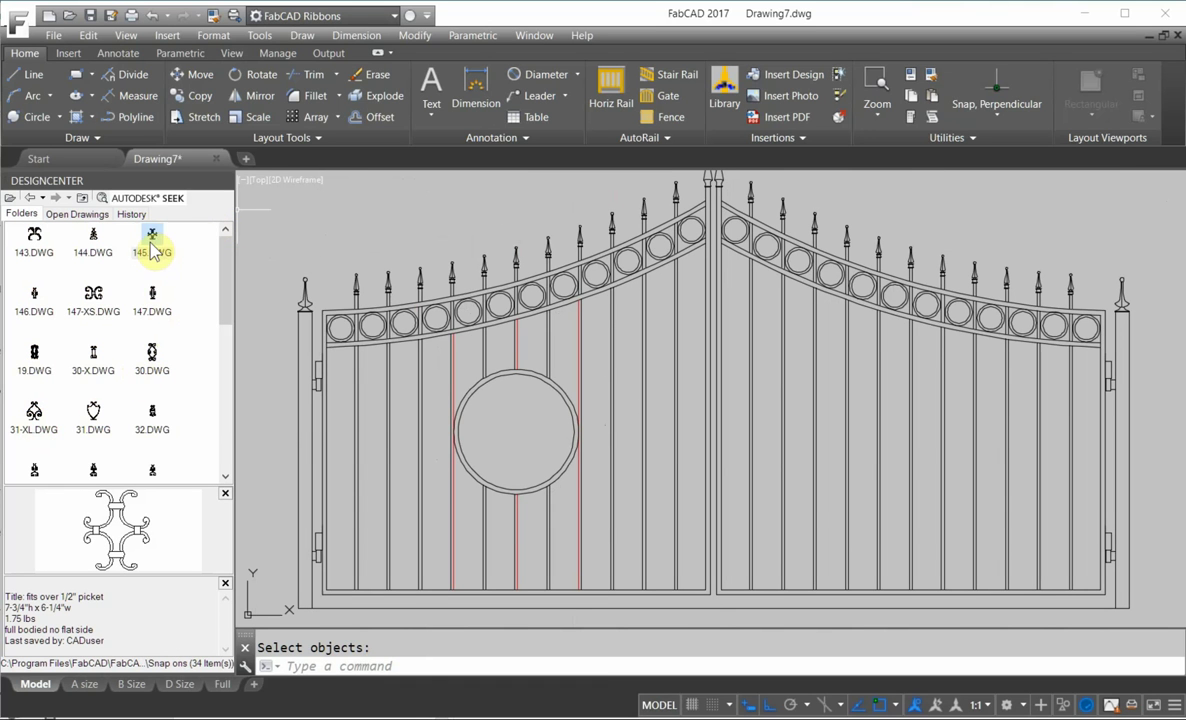
{"action": "right_click", "coordinate": [153, 250]}
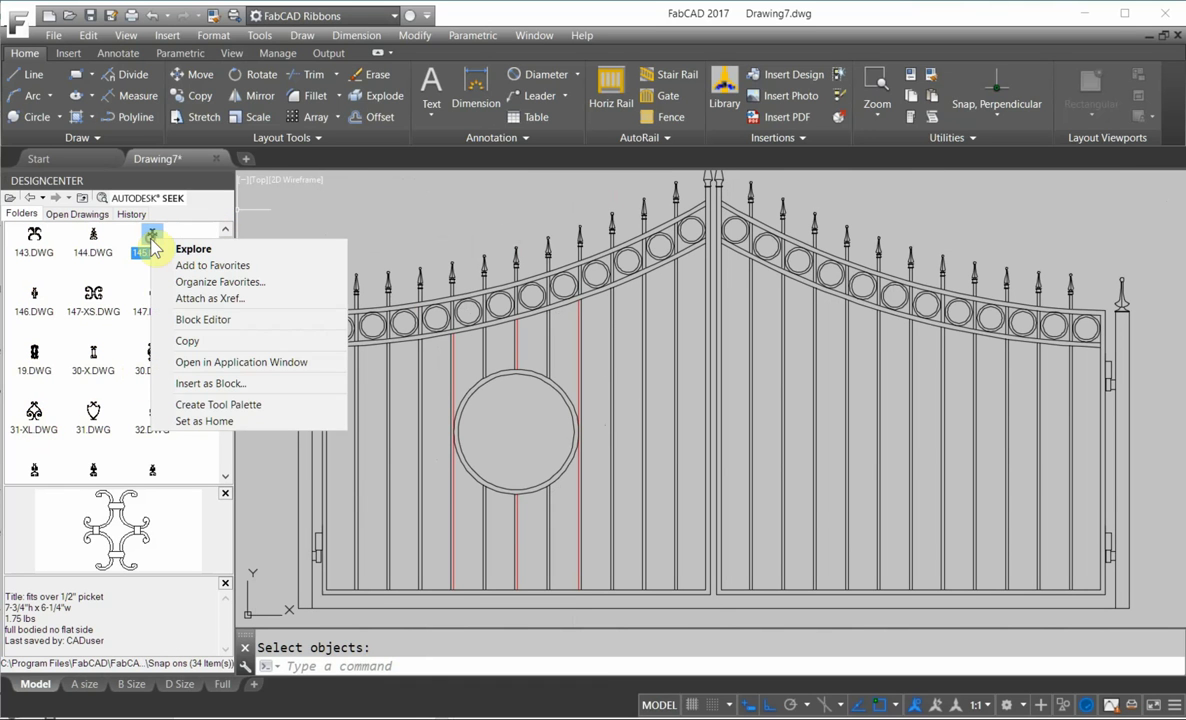
{"action": "left_click", "coordinate": [222, 383]}
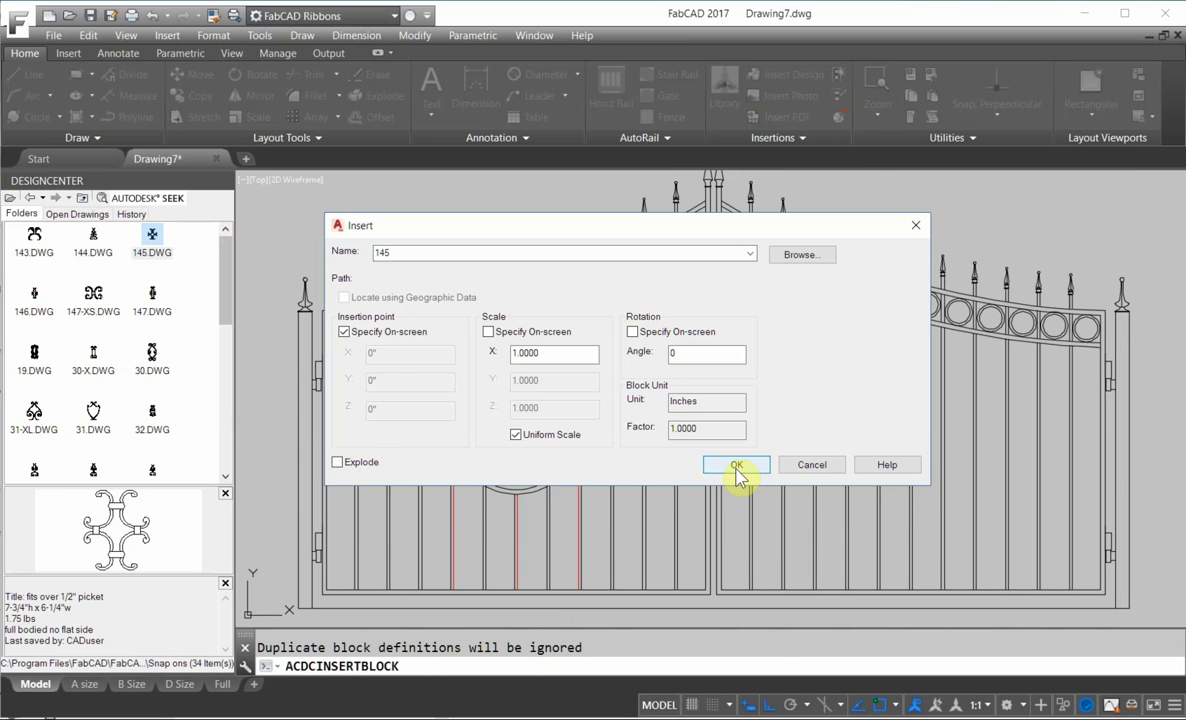
Confirm the insert and place the 145 ornament near the top of the circle.
{"action": "left_click", "coordinate": [737, 466]}
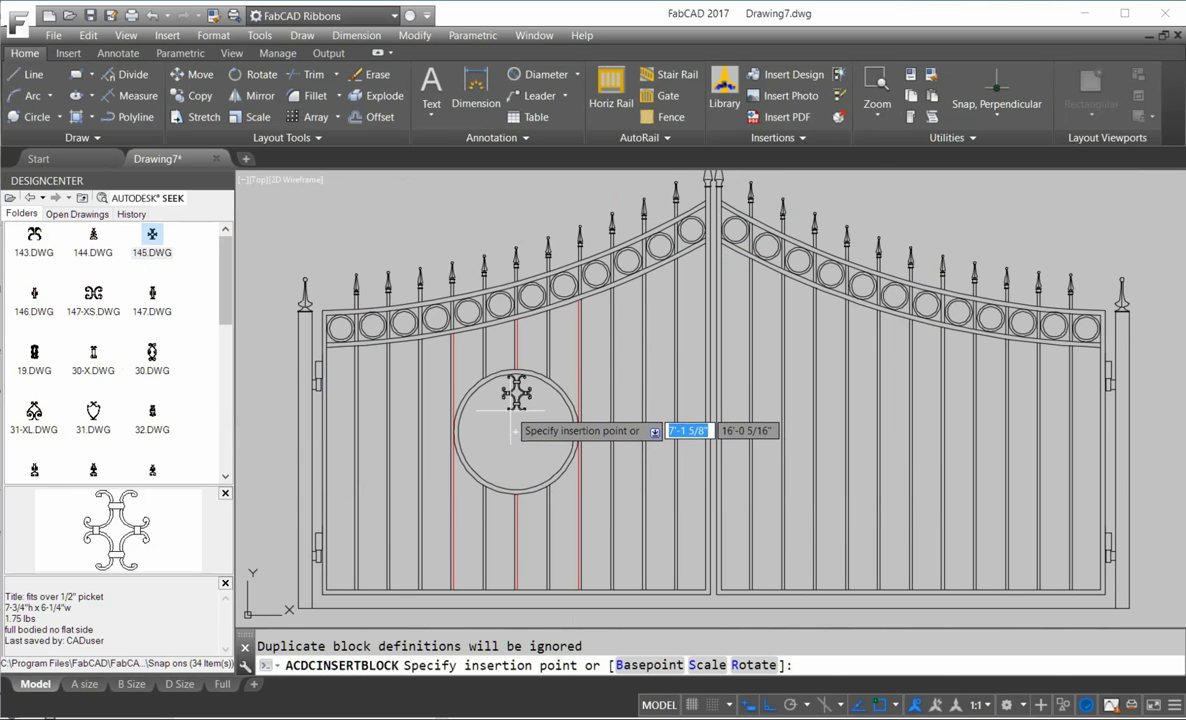
{"action": "scroll", "coordinate": [512, 410], "scroll_direction": "up", "scroll_amount": 4}
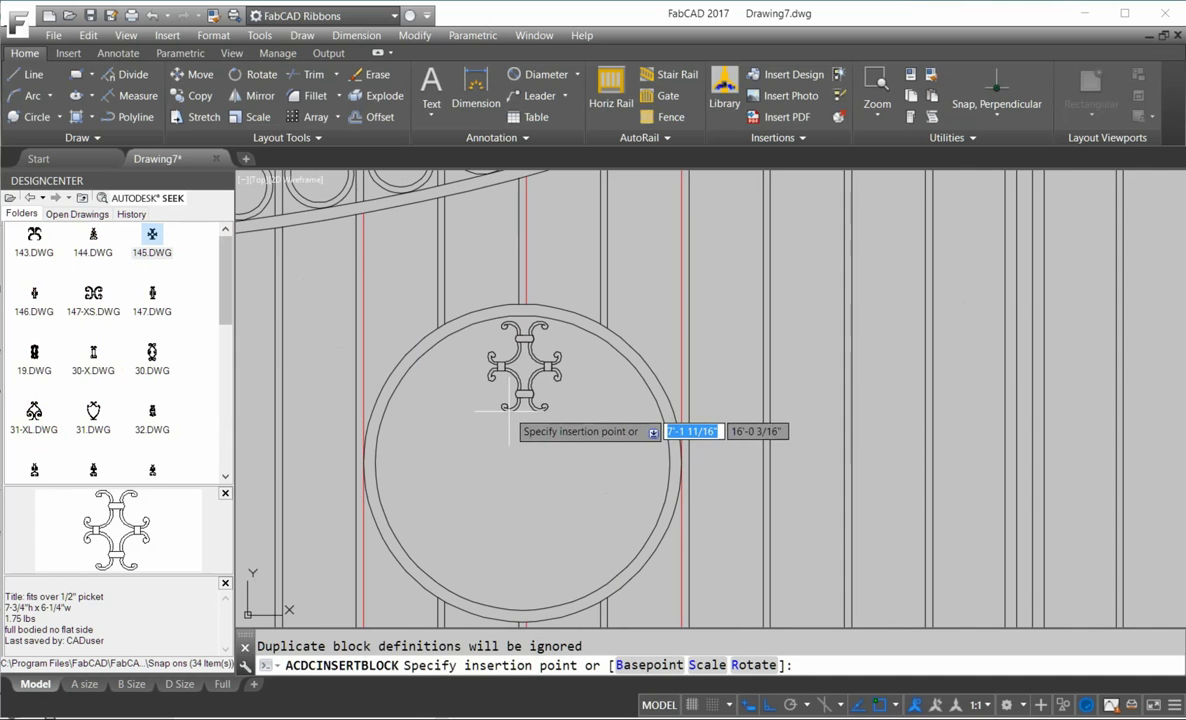
{"action": "left_click", "coordinate": [510, 410]}
{"action": "scroll", "coordinate": [533, 330], "scroll_direction": "up", "scroll_amount": 4}
{"action": "middle_click_drag", "start_coordinate": [571, 386], "coordinate": [639, 455]}
Move the ornament onto the medallion circle's top quadrant.
{"action": "left_click", "coordinate": [195, 75]}
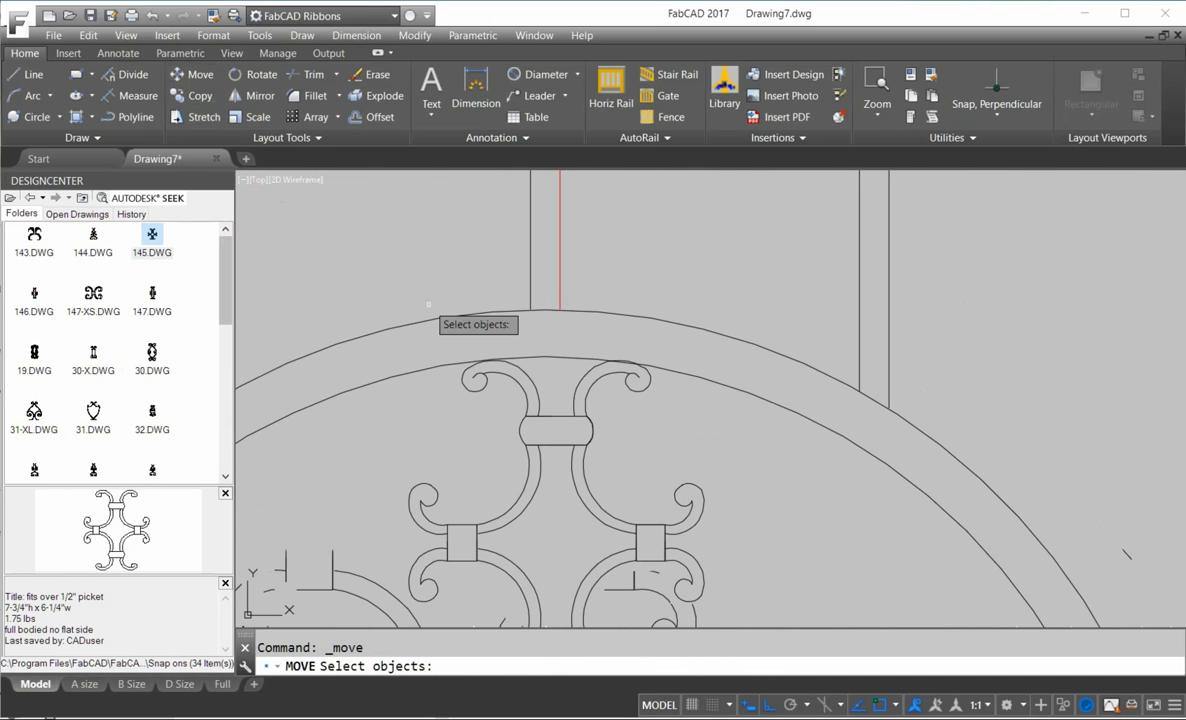
{"action": "left_click", "coordinate": [553, 412]}
{"action": "key", "text": "Return"}
{"action": "left_click", "coordinate": [556, 415]}
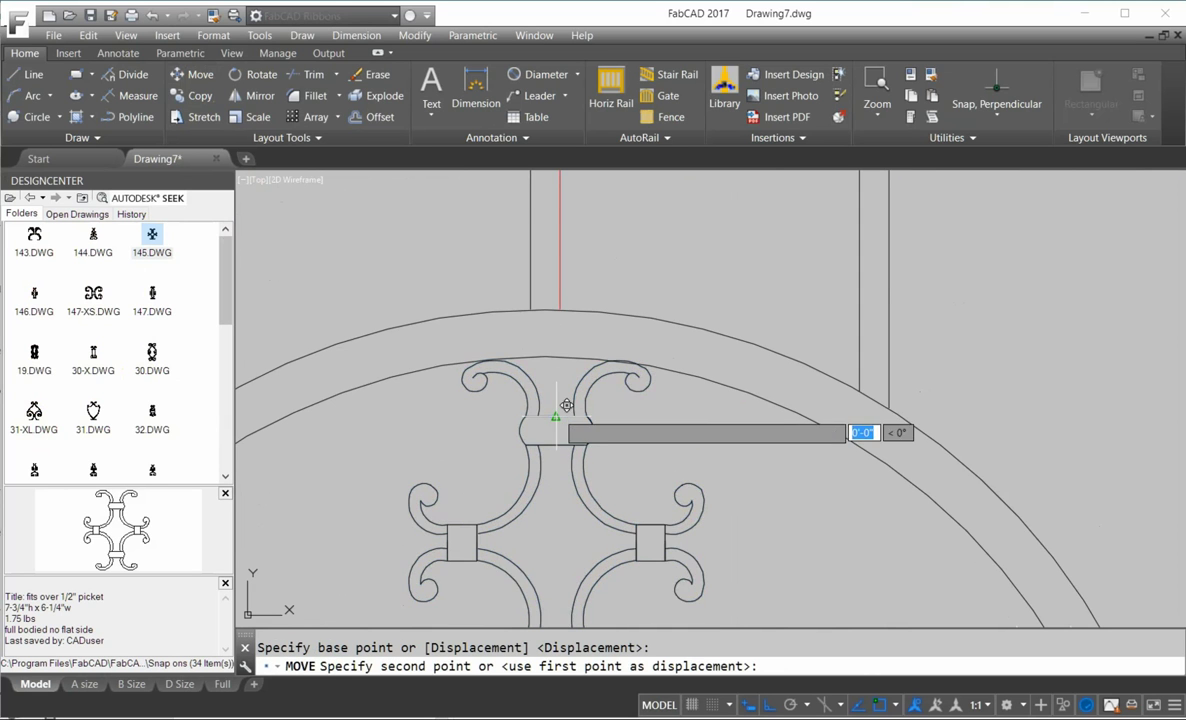
{"action": "left_click", "coordinate": [999, 118]}
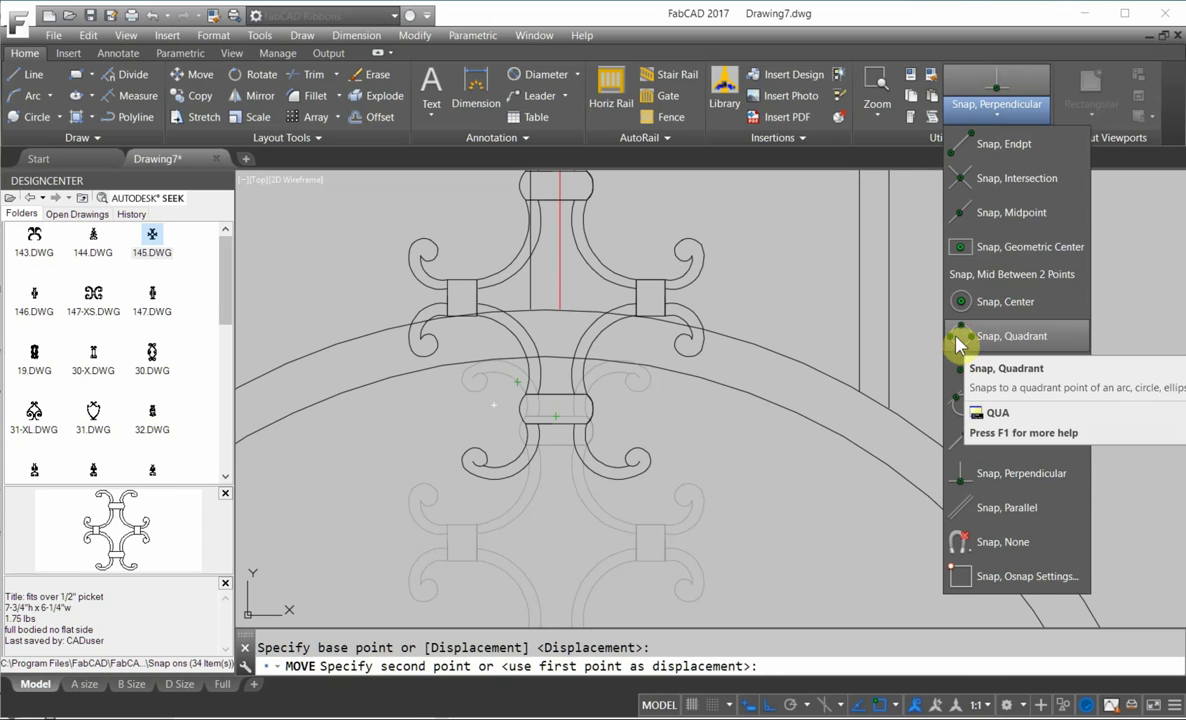
{"action": "left_click", "coordinate": [1011, 336]}
{"action": "left_click", "coordinate": [548, 350]}
{"action": "scroll", "coordinate": [604, 462], "scroll_direction": "down", "scroll_amount": 8}
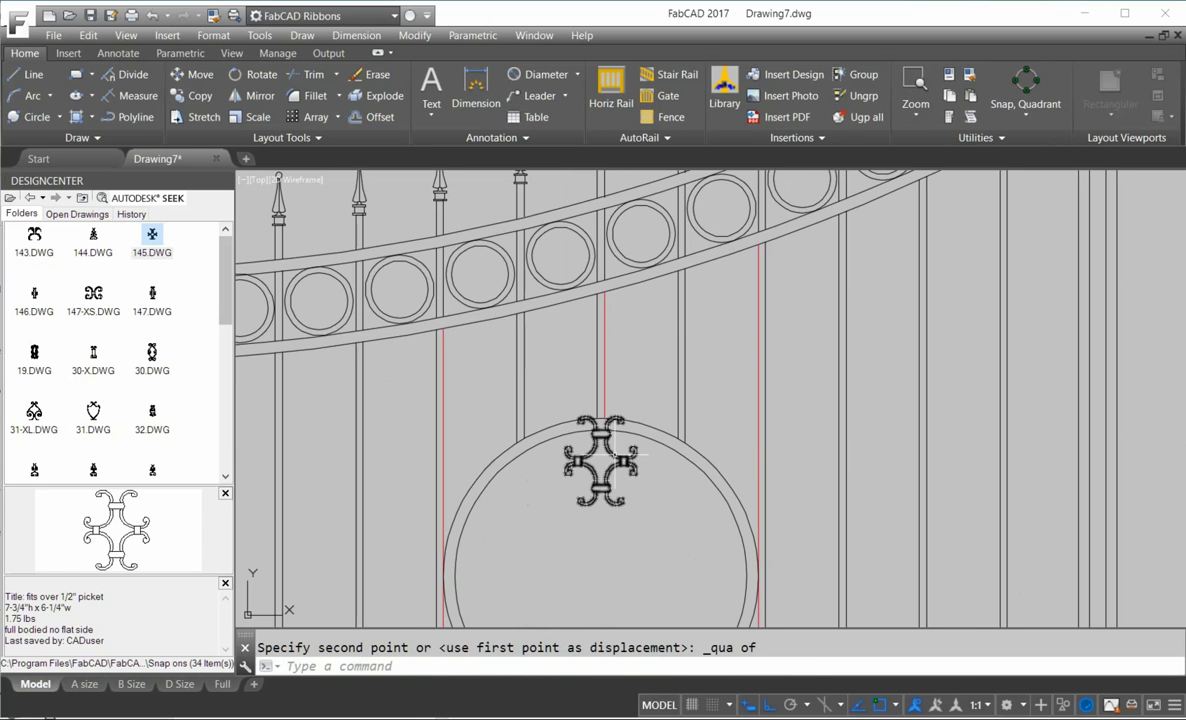
{"action": "middle_click_drag", "start_coordinate": [607, 517], "coordinate": [600, 467]}
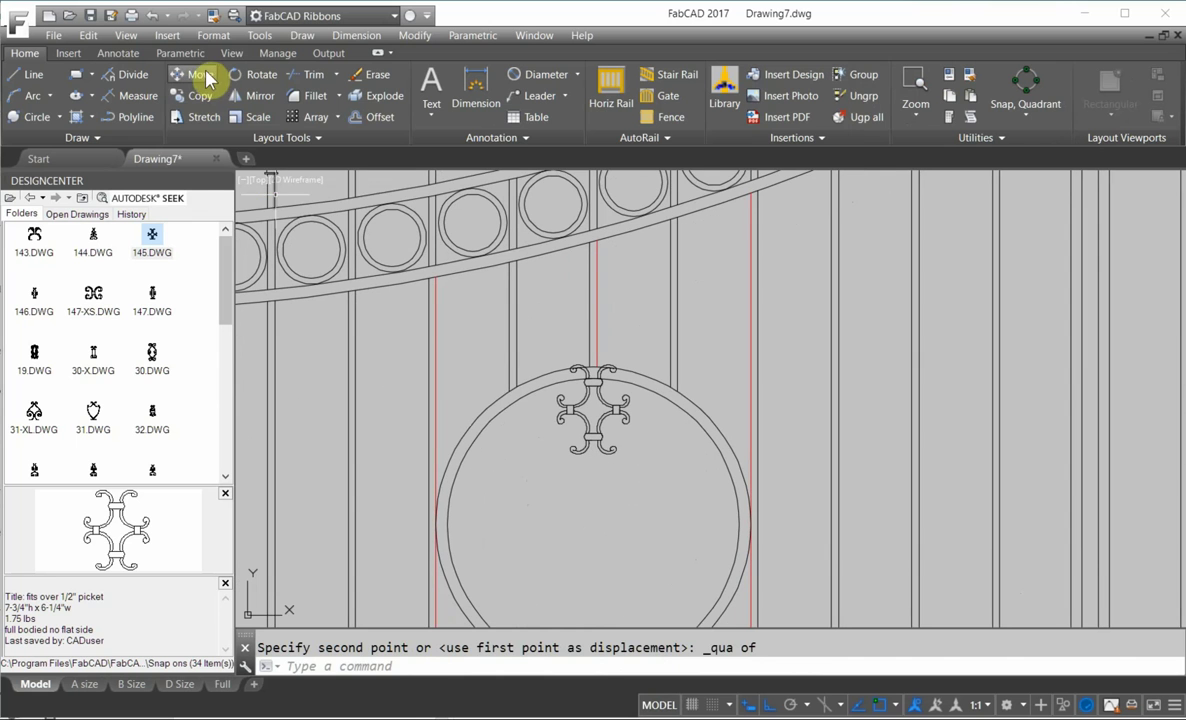
Move the ornament 1 1/4" straight down inside the ring.
{"action": "key", "text": "Return"}
{"action": "left_click", "coordinate": [660, 470]}
{"action": "left_click", "coordinate": [500, 337]}
{"action": "key", "text": "Return"}
{"action": "scroll", "coordinate": [620, 486], "scroll_direction": "up", "scroll_amount": 4}
{"action": "left_click", "coordinate": [648, 440]}
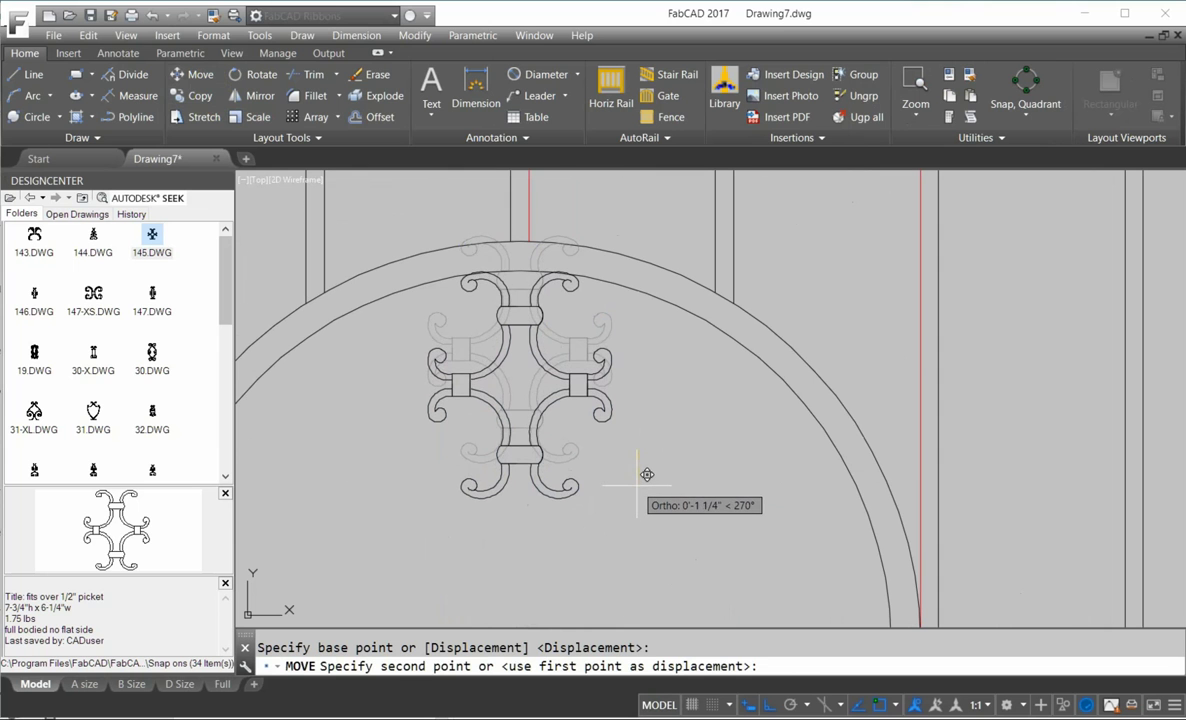
{"action": "left_click", "coordinate": [636, 488]}
{"action": "scroll", "coordinate": [605, 540], "scroll_direction": "down", "scroll_amount": 6}
{"action": "middle_click_drag", "start_coordinate": [627, 564], "coordinate": [632, 506]}
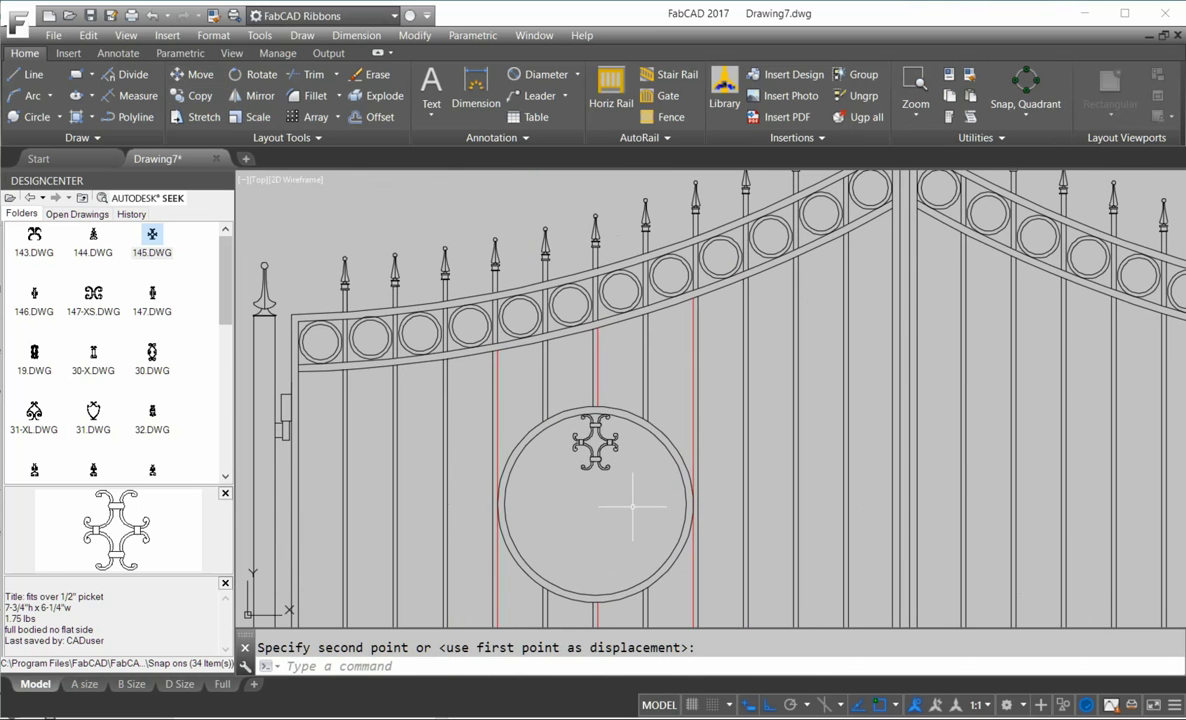
Make a 7-item polar array of the ornament centred on the medallion circle.
{"action": "left_click", "coordinate": [339, 117]}
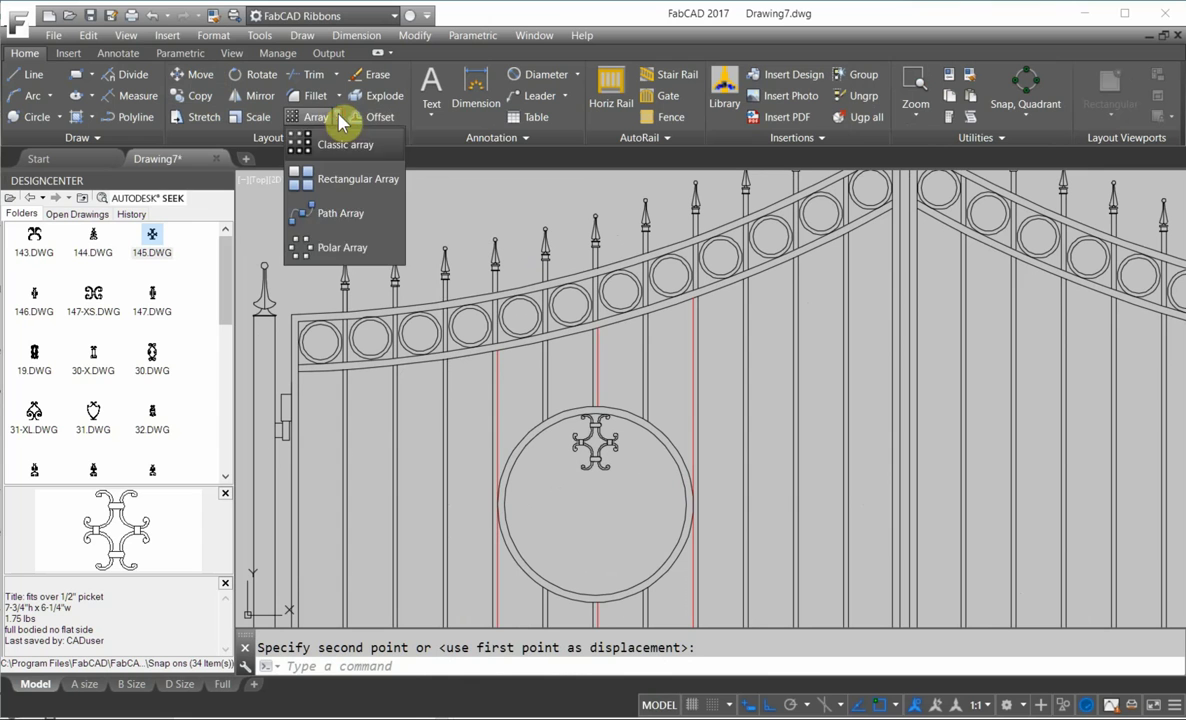
{"action": "left_click", "coordinate": [305, 249]}
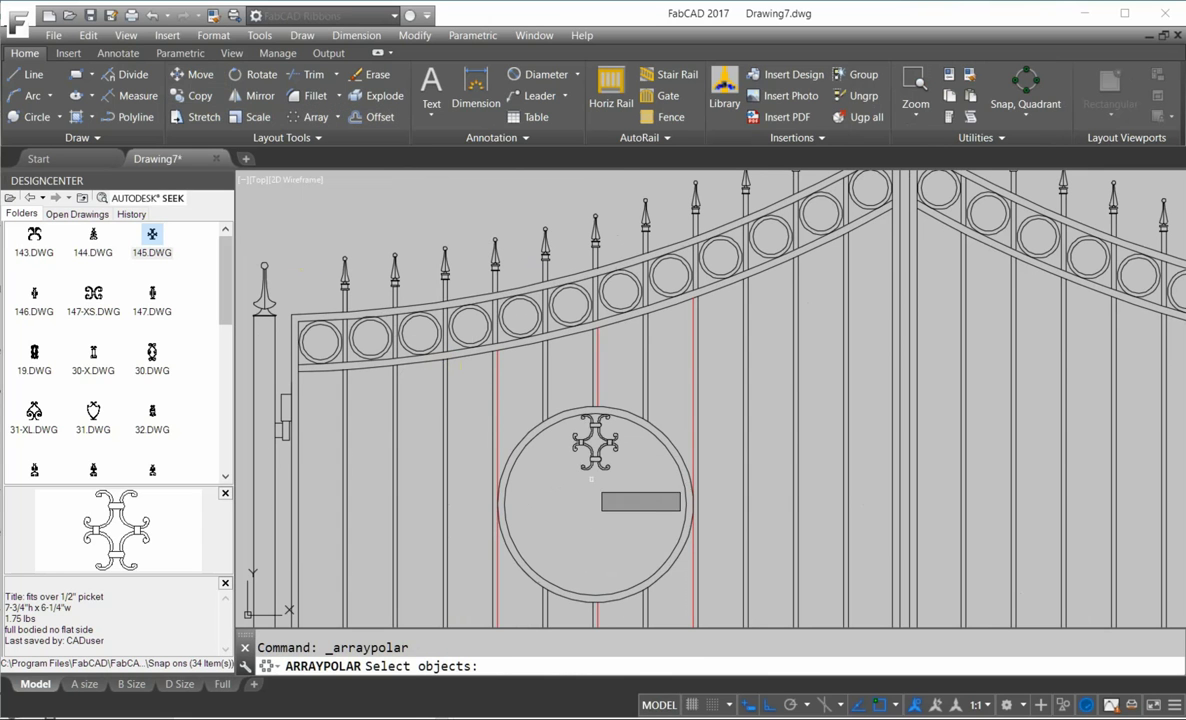
{"action": "left_click", "coordinate": [592, 457]}
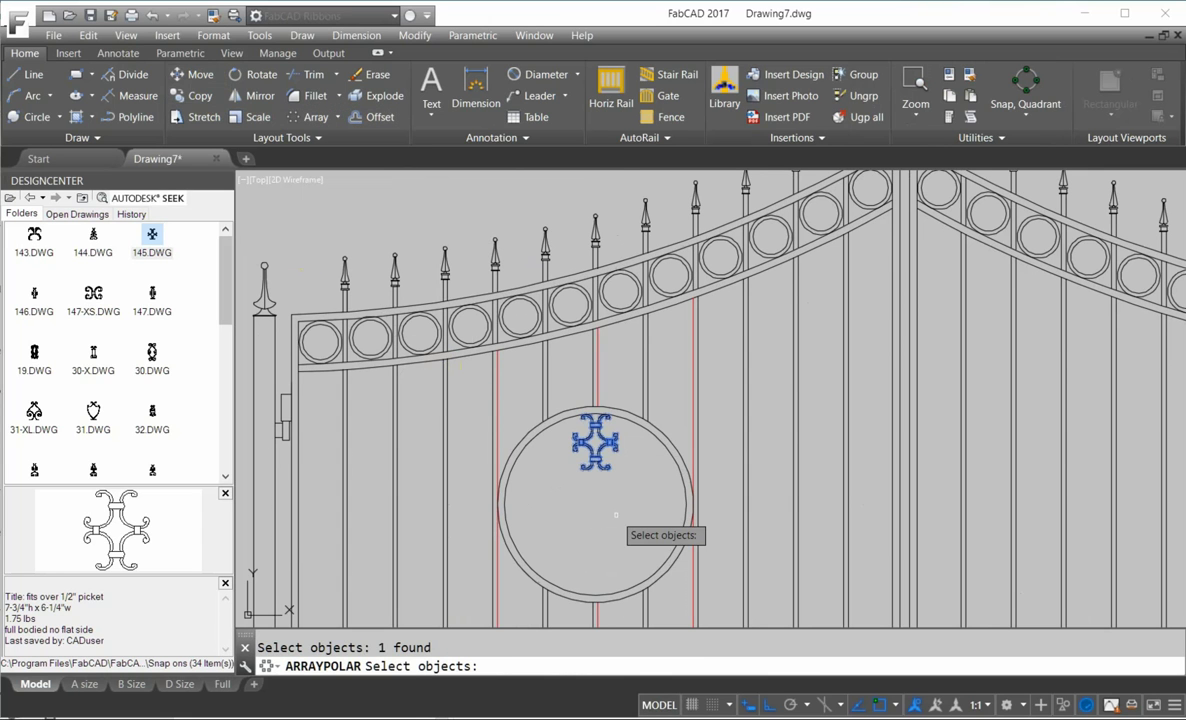
{"action": "key", "text": "Return"}
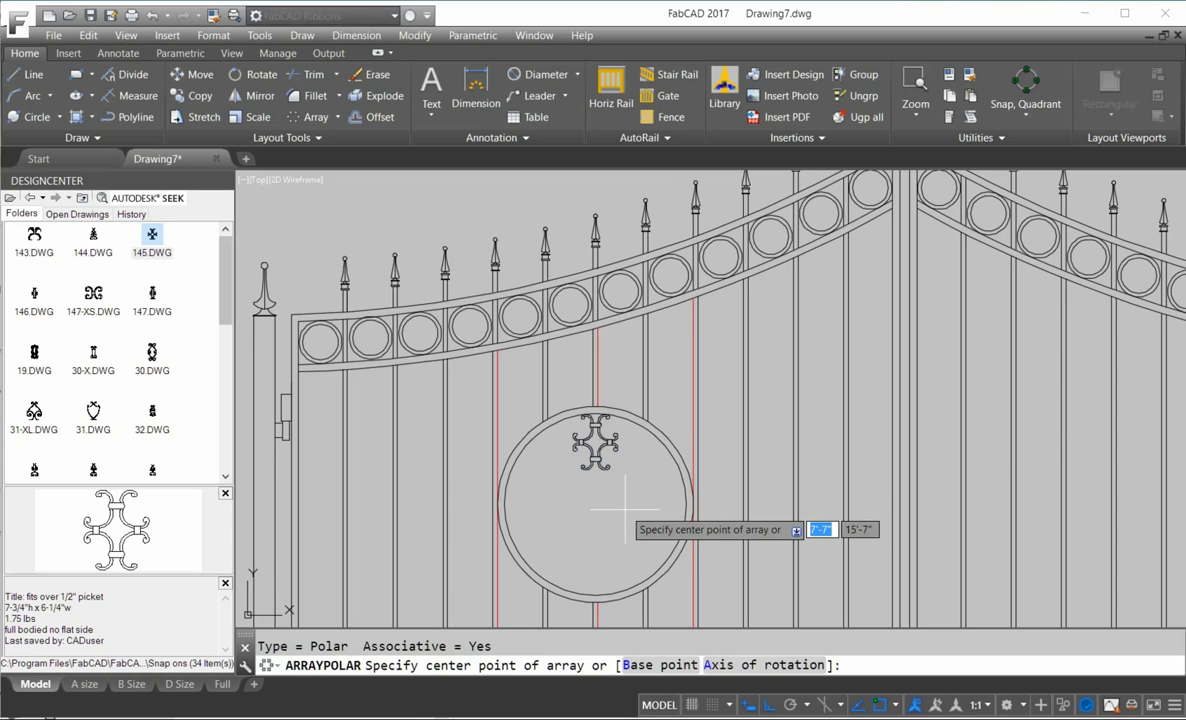
{"action": "left_click", "coordinate": [1028, 120]}
{"action": "left_click", "coordinate": [997, 300]}
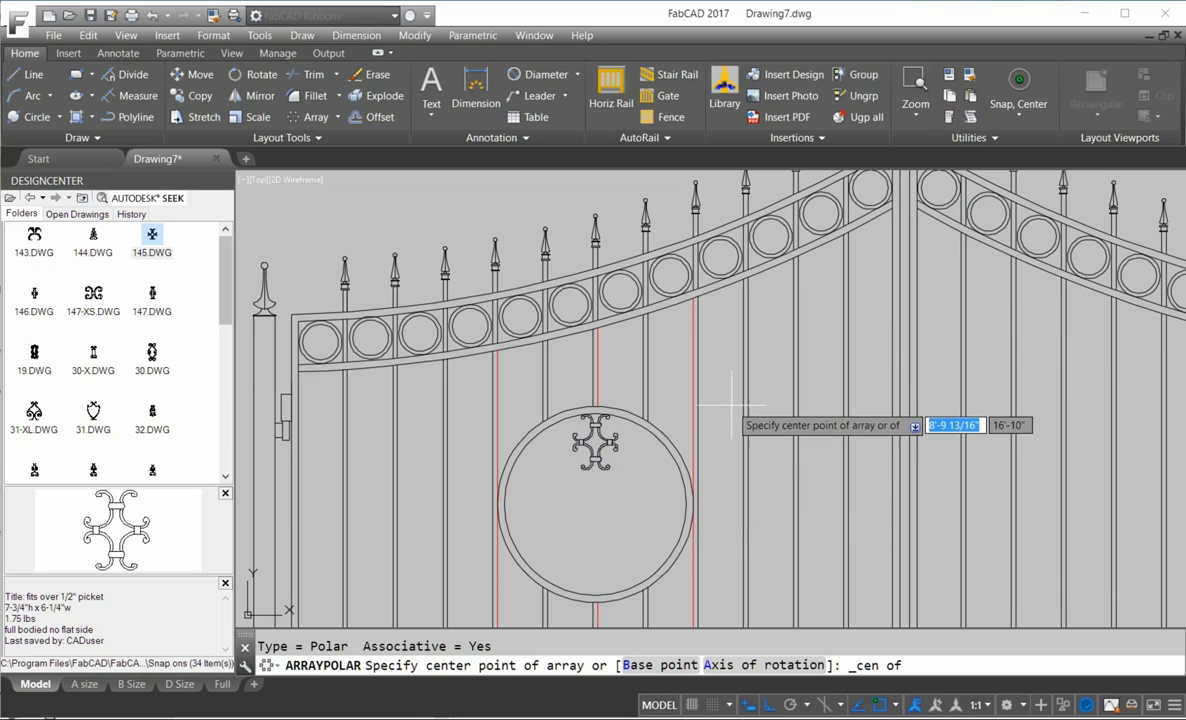
{"action": "left_click", "coordinate": [668, 450]}
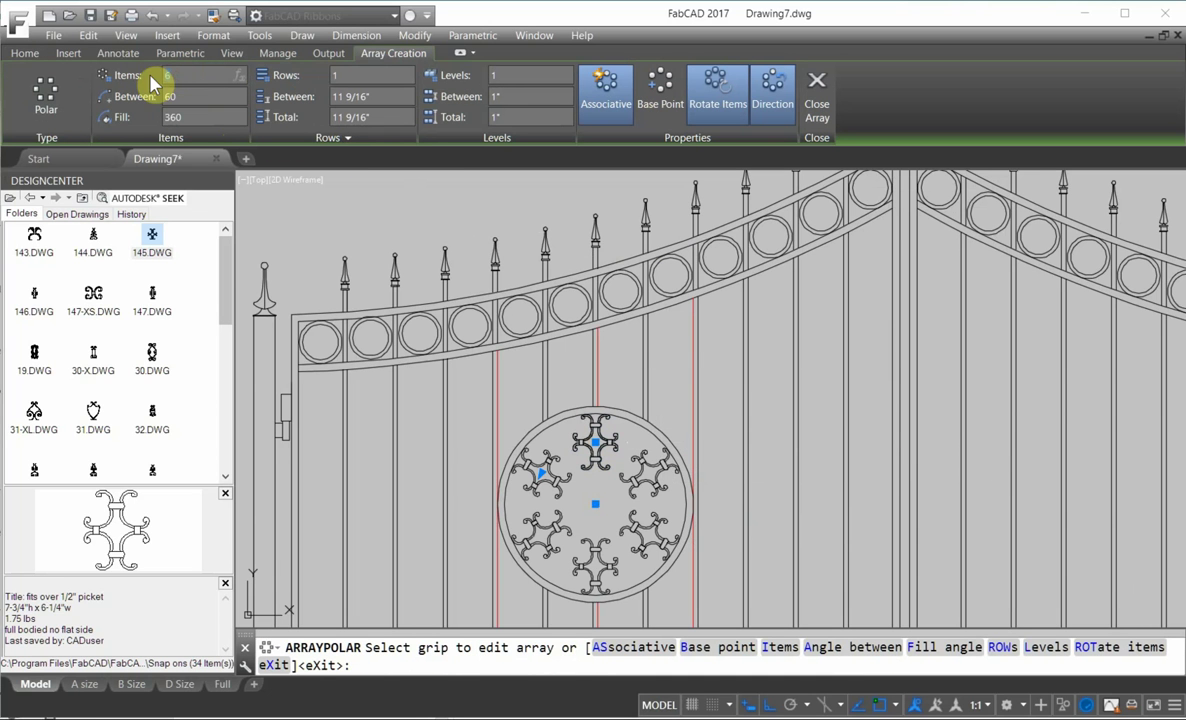
{"action": "key", "text": "Return"}
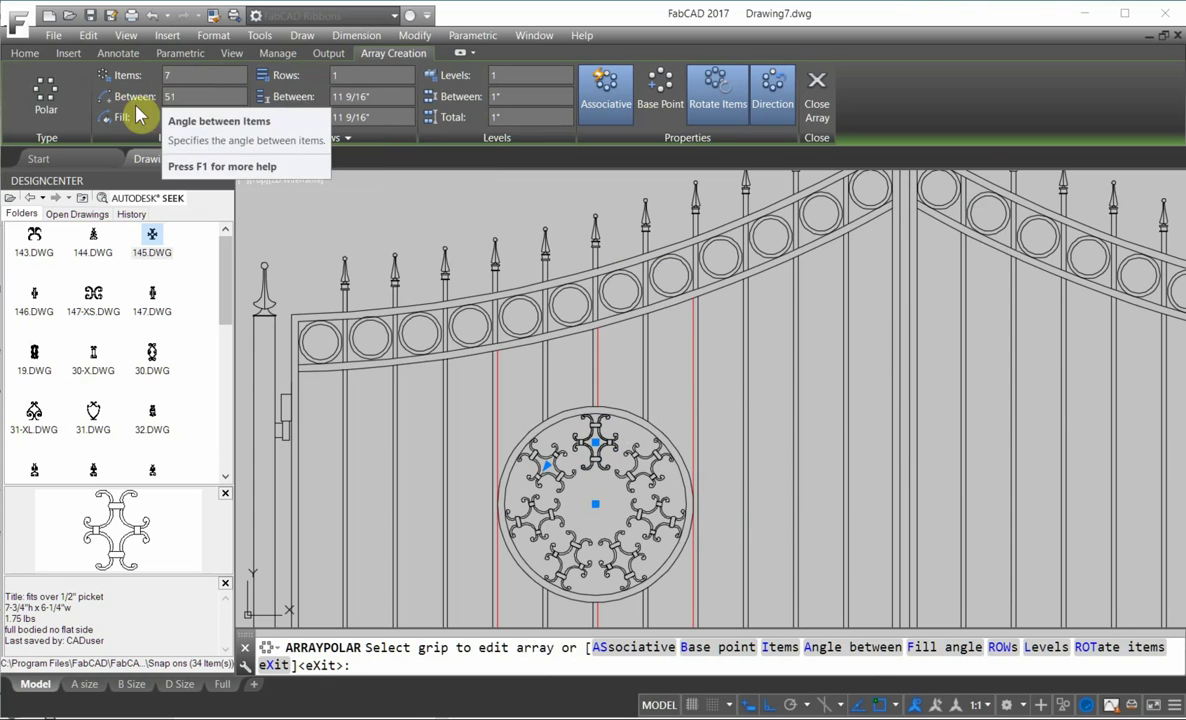
{"action": "left_click", "coordinate": [818, 90]}
Select the ornament polar array to show its 7 items, 51° spacing, 360° fill.
{"action": "scroll", "coordinate": [598, 459], "scroll_direction": "down", "scroll_amount": 4}
{"action": "scroll", "coordinate": [610, 420], "scroll_direction": "up", "scroll_amount": 8}
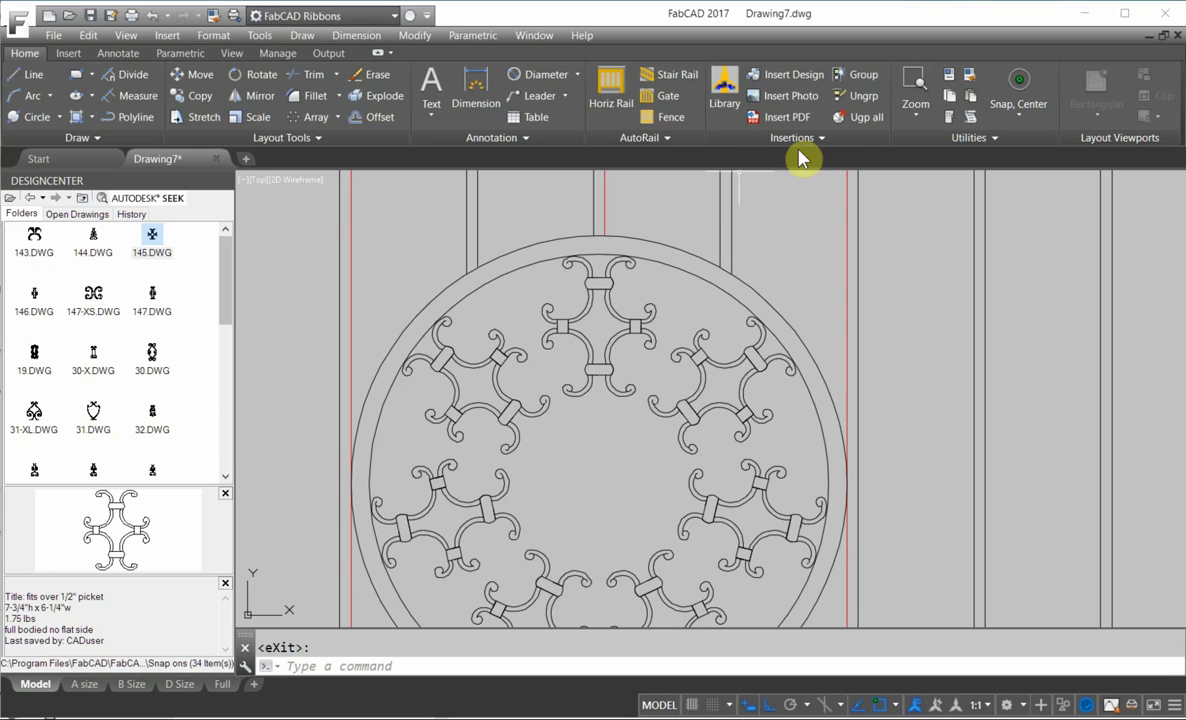
{"action": "left_click", "coordinate": [622, 308]}
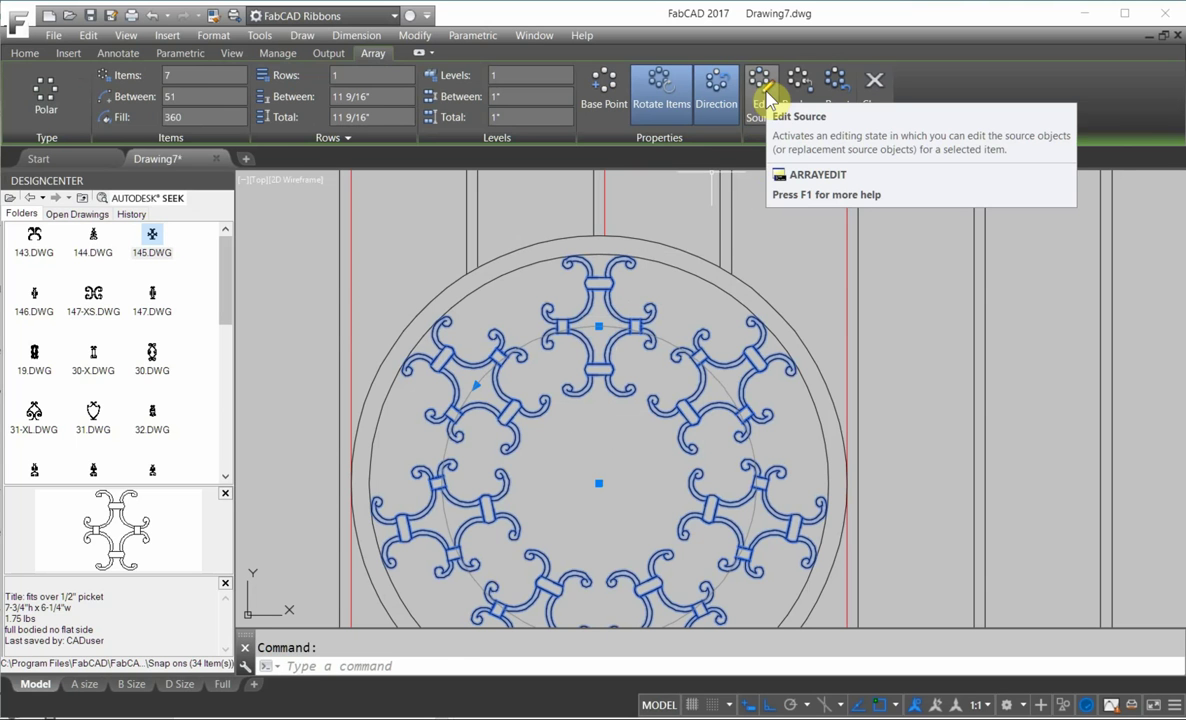
Enter editing of the array's source ornament and explode it into separate pieces.
{"action": "left_click", "coordinate": [767, 97]}
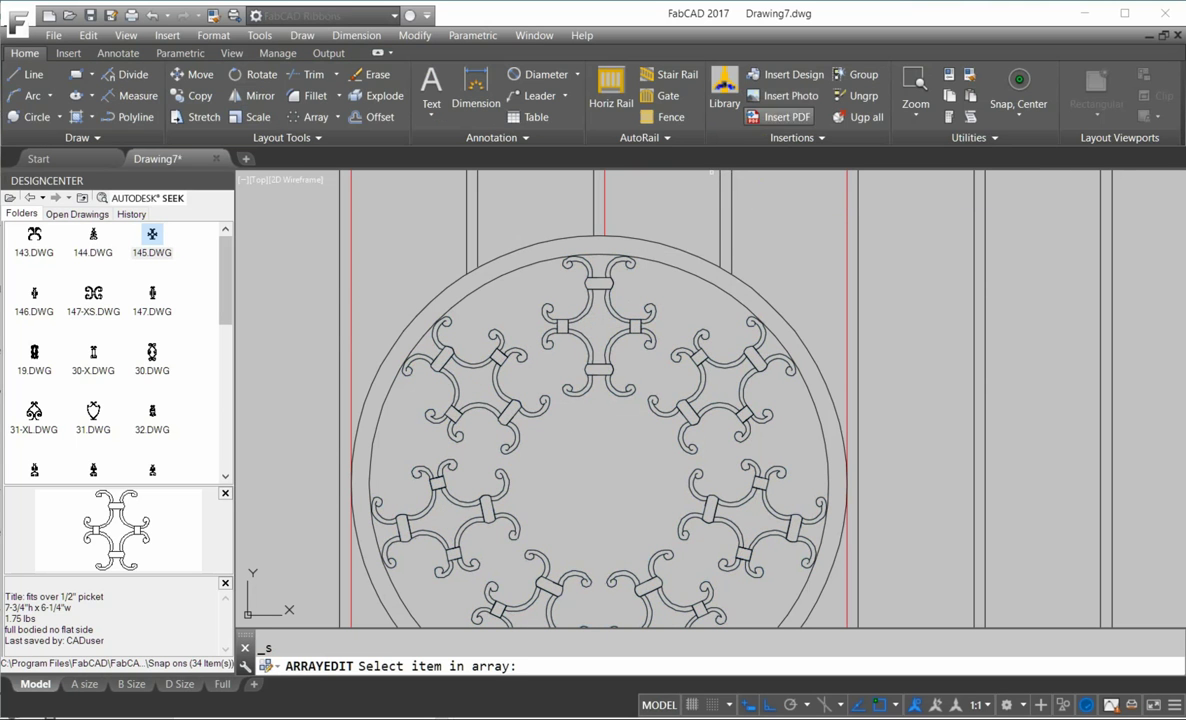
{"action": "left_click", "coordinate": [618, 337]}
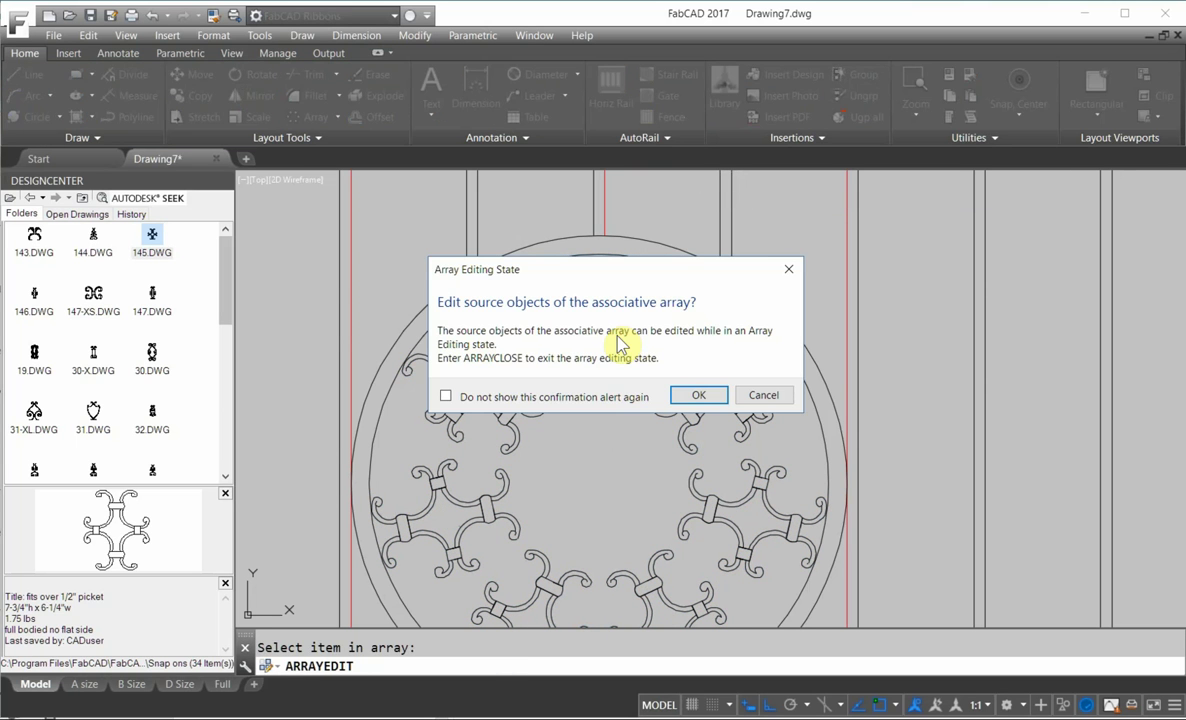
{"action": "left_click", "coordinate": [698, 395]}
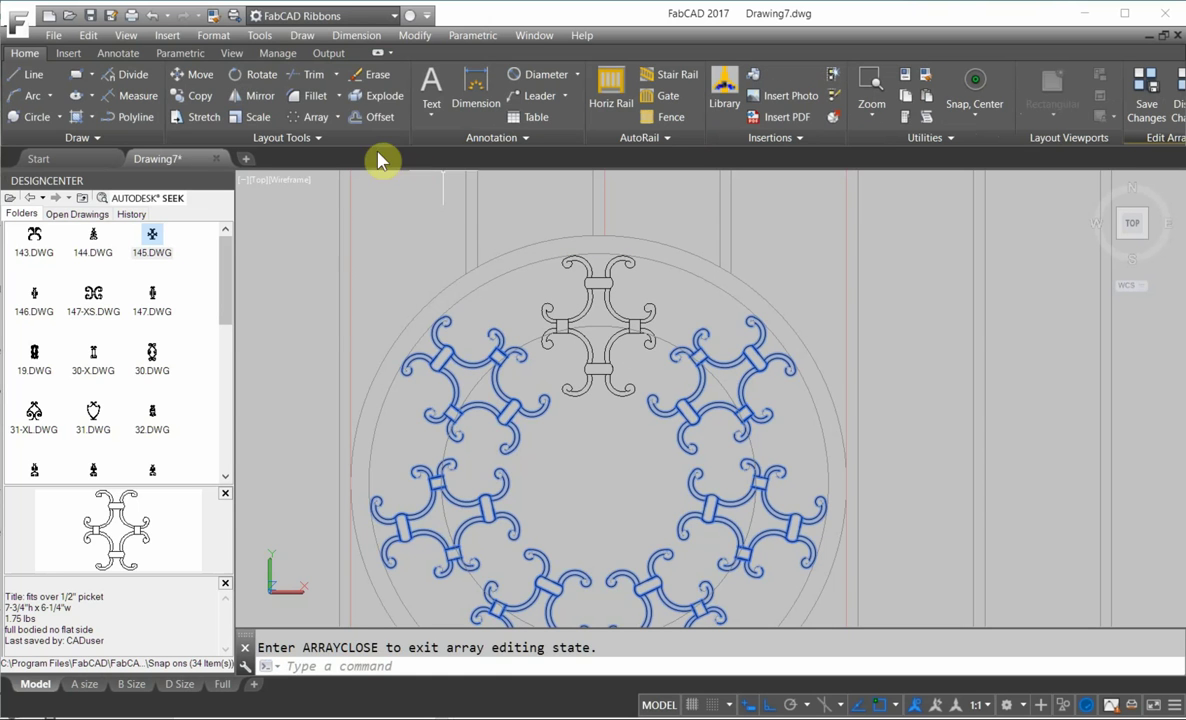
{"action": "left_click", "coordinate": [383, 100]}
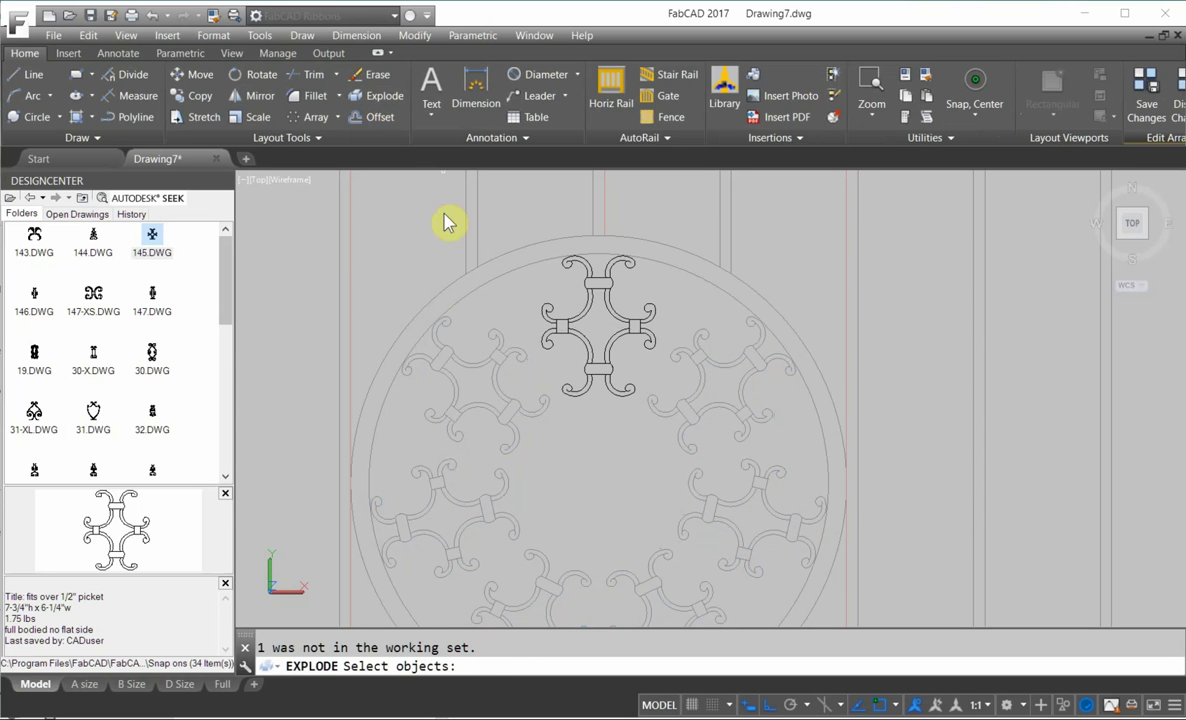
{"action": "left_click", "coordinate": [606, 344]}
{"action": "key", "text": "Return"}
{"action": "key", "text": "Return"}
Stretch the ornament's lower part slightly downward using a crossing window.
{"action": "left_click", "coordinate": [196, 117]}
{"action": "left_click", "coordinate": [645, 397]}
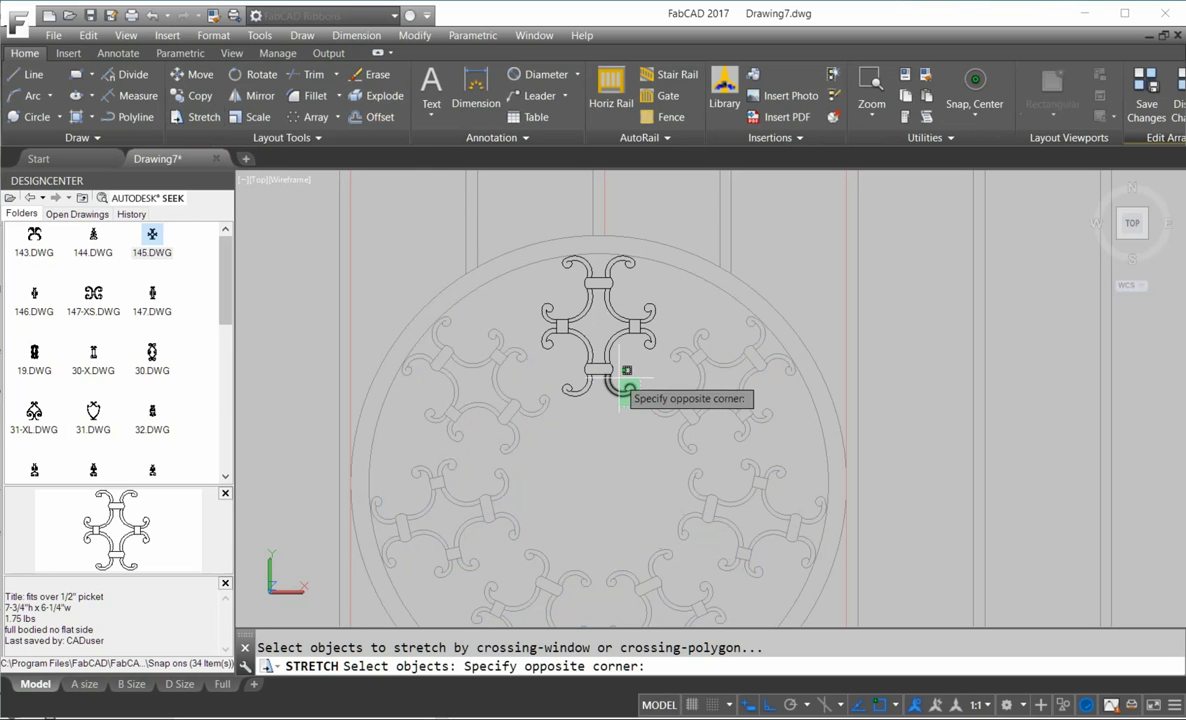
{"action": "left_click", "coordinate": [556, 383]}
{"action": "key", "text": "Return"}
{"action": "left_click", "coordinate": [598, 413]}
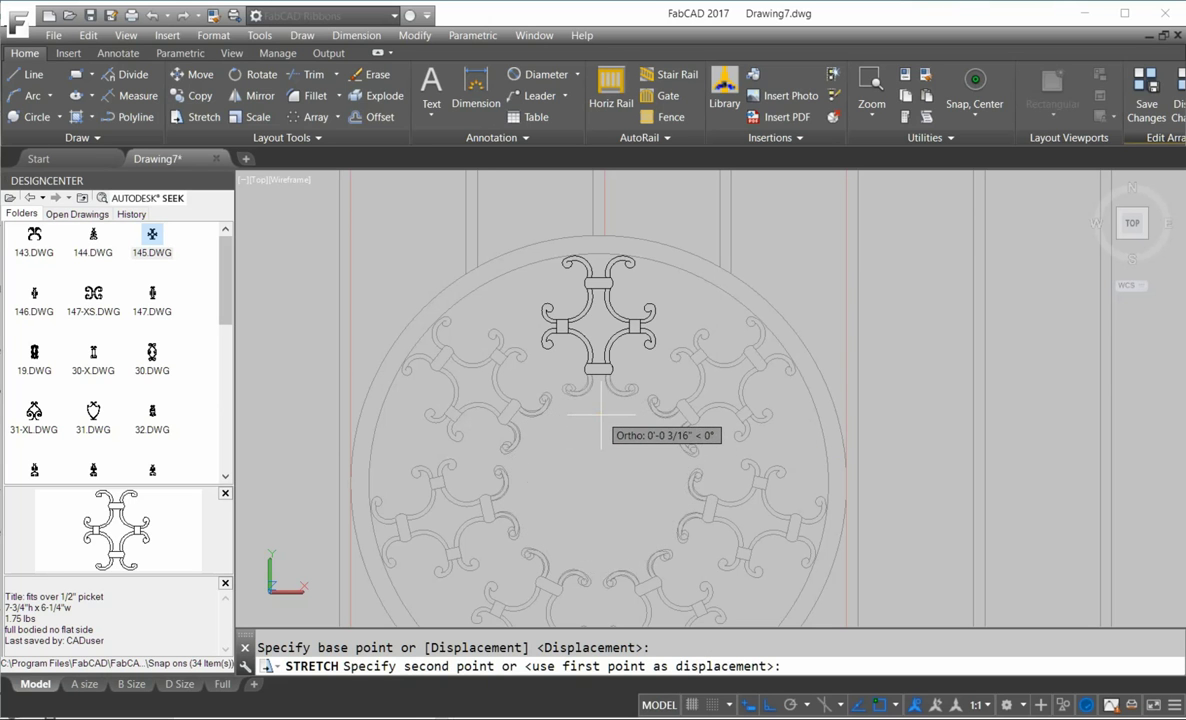
{"action": "left_click", "coordinate": [602, 430]}
{"action": "scroll", "coordinate": [613, 442], "scroll_direction": "down", "scroll_amount": 4}
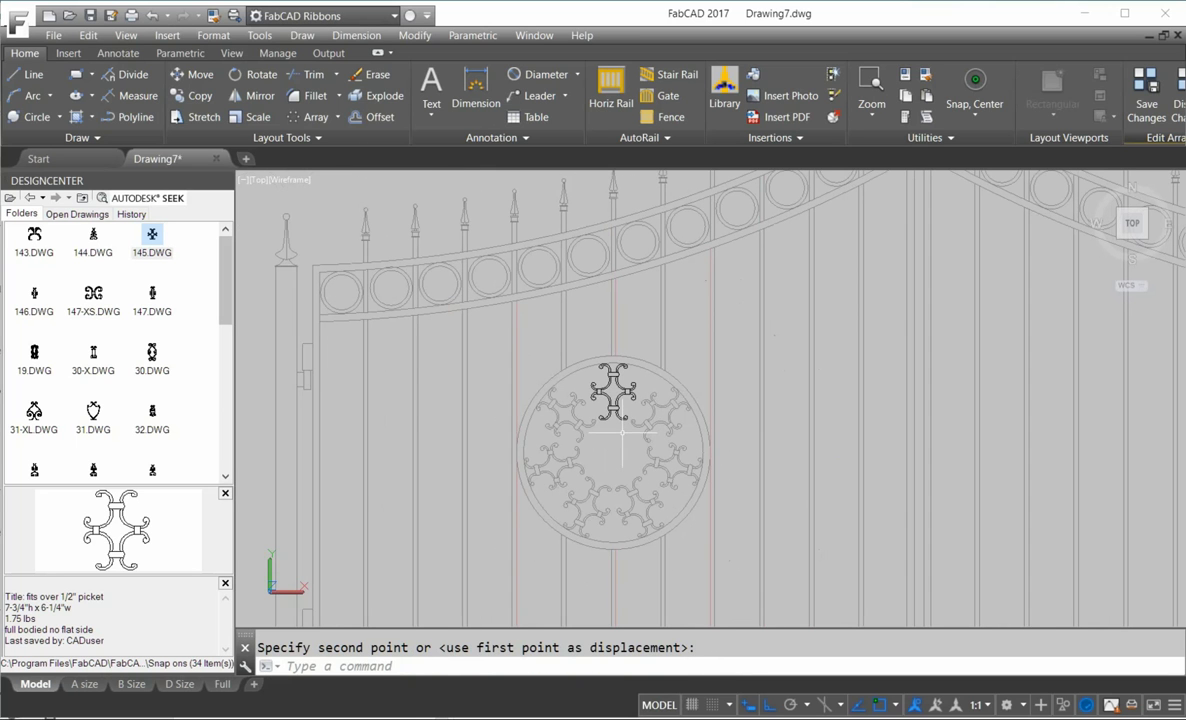
{"action": "scroll", "coordinate": [640, 440], "scroll_direction": "up", "scroll_amount": 1}
{"action": "key", "text": "Escape"}
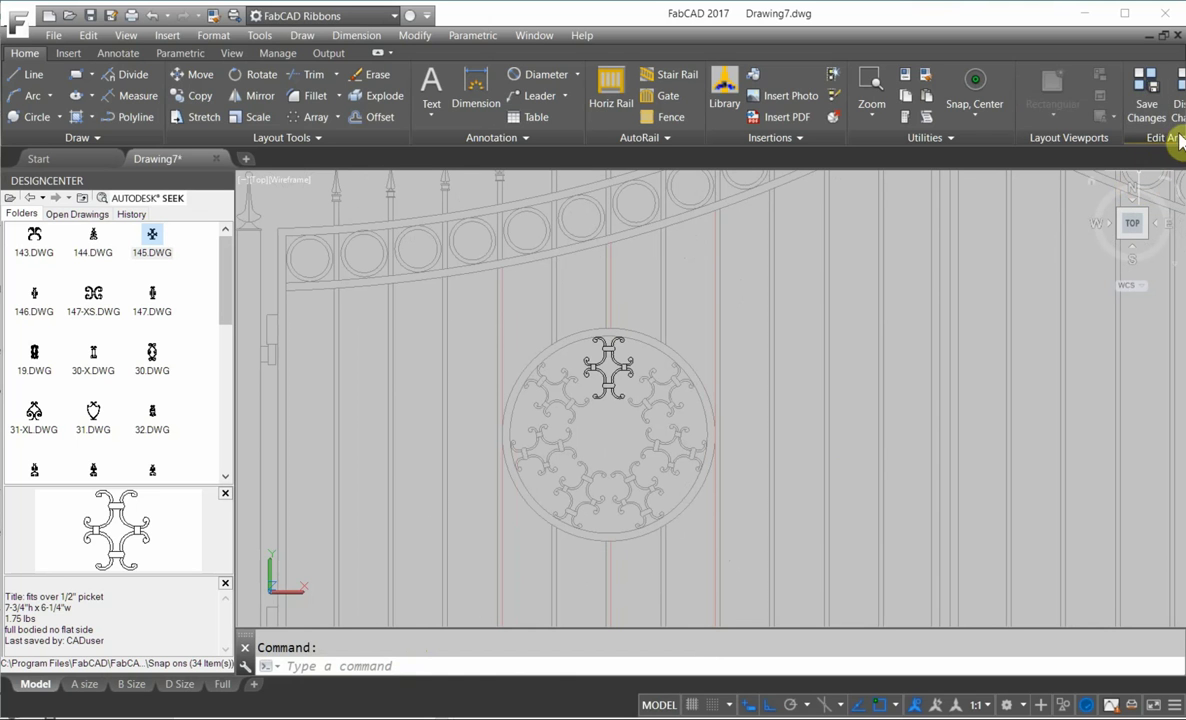
Save the source edits and draw a 9 9/16" circle centred on the medallion.
{"action": "left_click", "coordinate": [1147, 95]}
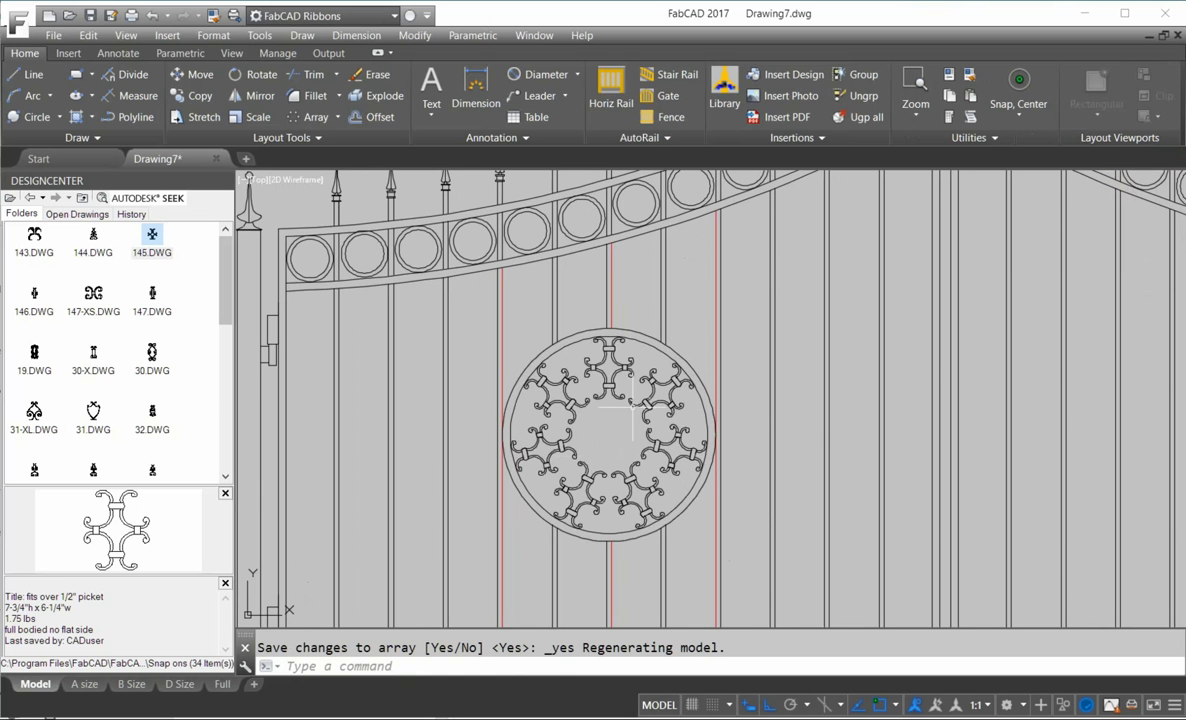
{"action": "left_click", "coordinate": [55, 117]}
{"action": "left_click", "coordinate": [60, 118]}
{"action": "left_click", "coordinate": [40, 150]}
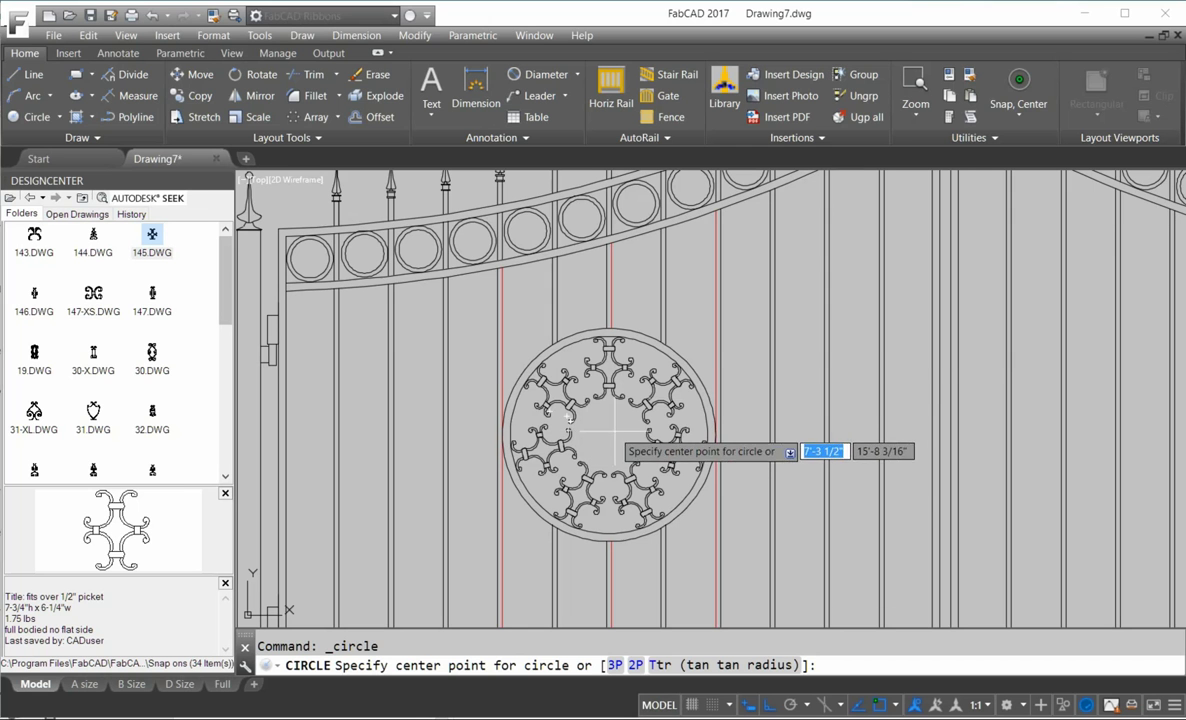
{"action": "left_click", "coordinate": [1022, 90]}
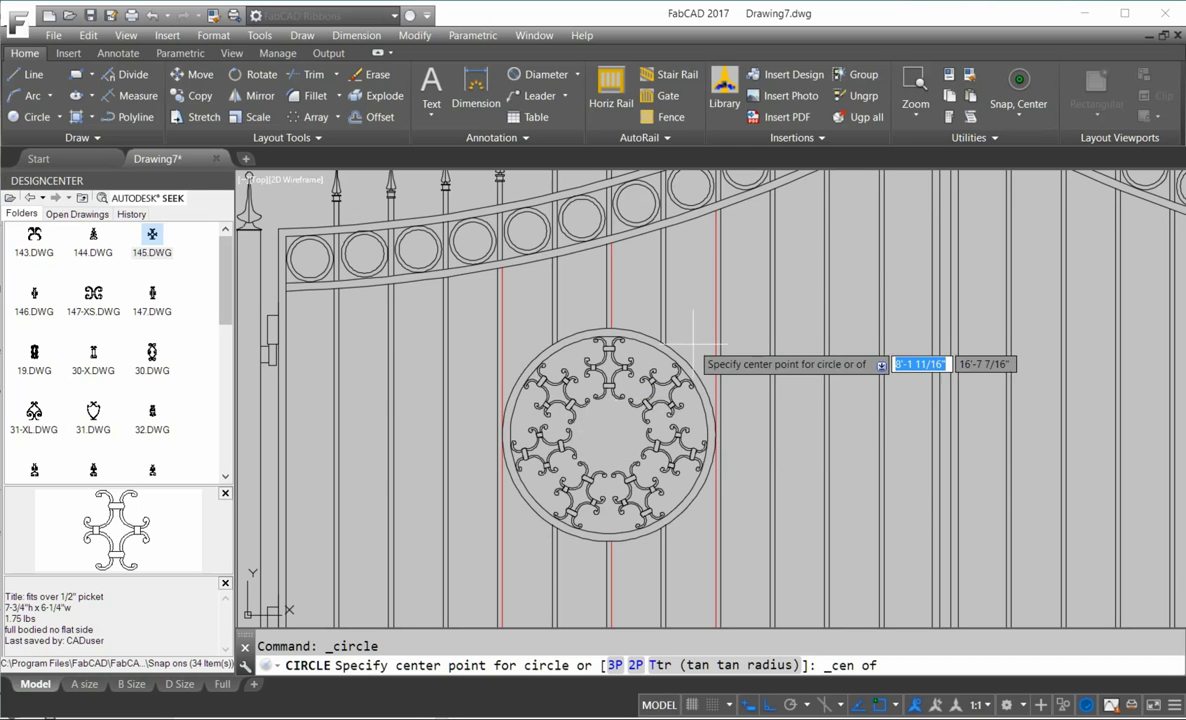
{"action": "left_click", "coordinate": [640, 402]}
{"action": "scroll", "coordinate": [640, 400], "scroll_direction": "down", "scroll_amount": 5}
{"action": "scroll", "coordinate": [660, 404], "scroll_direction": "up", "scroll_amount": 7}
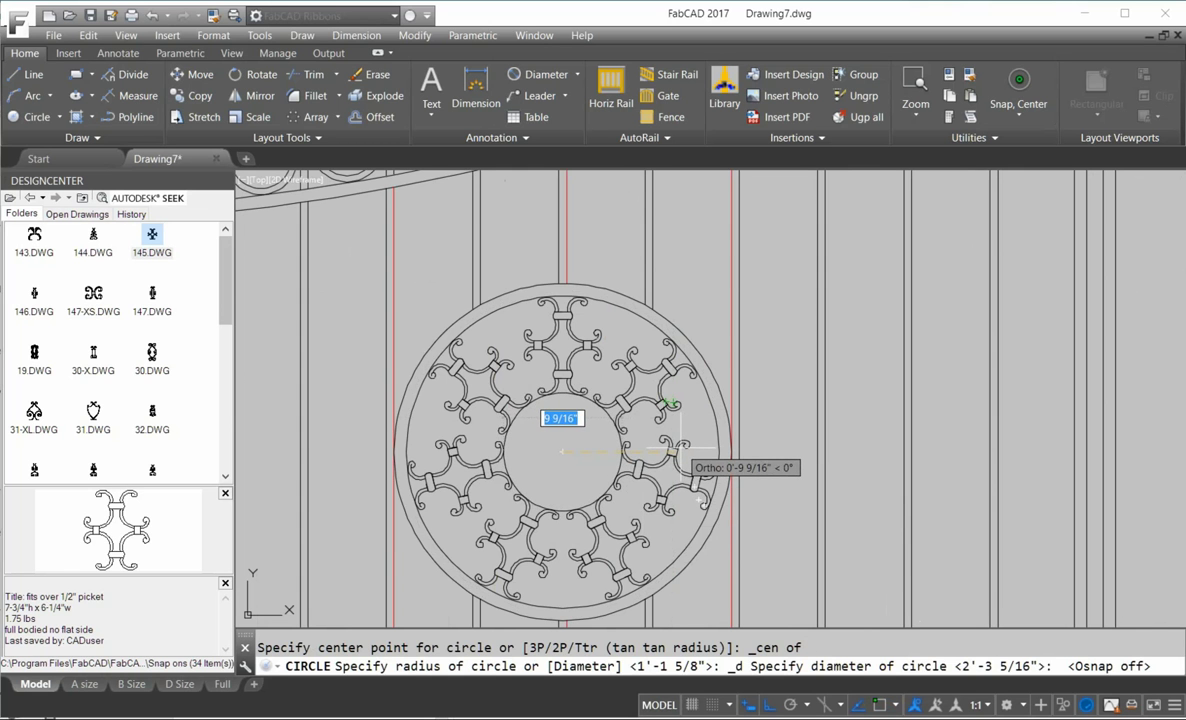
{"action": "left_click", "coordinate": [680, 447]}
{"action": "scroll", "coordinate": [552, 423], "scroll_direction": "up", "scroll_amount": 6}
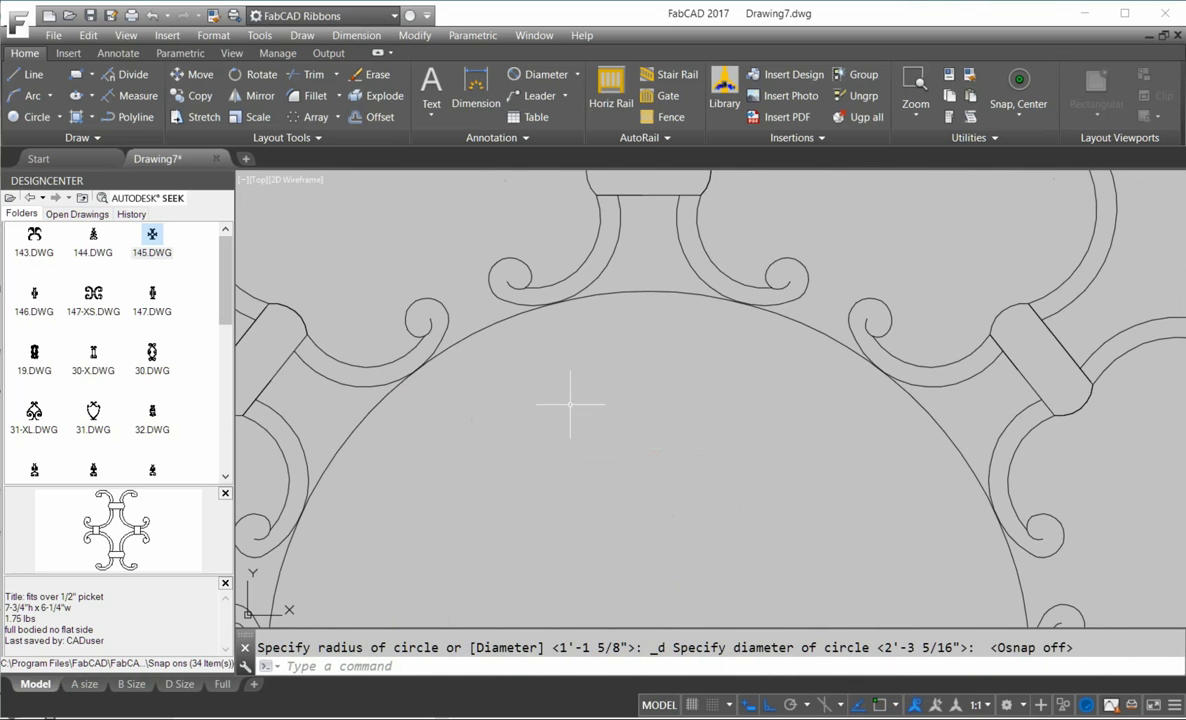
{"action": "scroll", "coordinate": [580, 401], "scroll_direction": "down", "scroll_amount": 6}
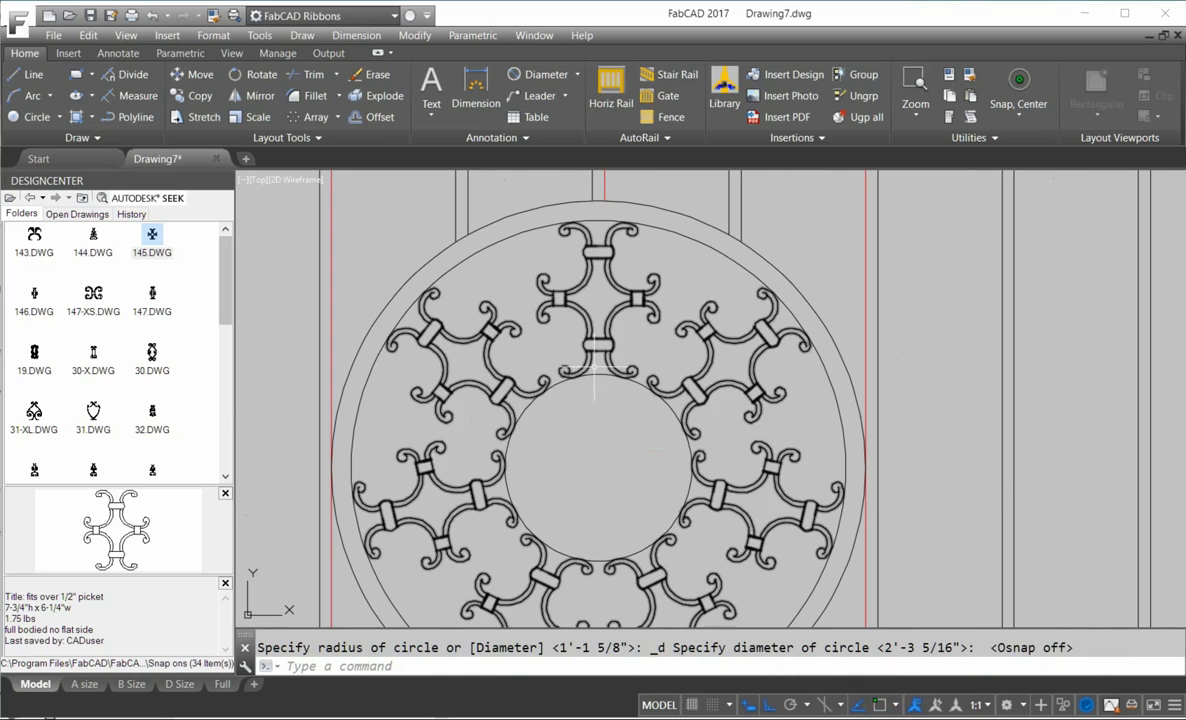
Offset the new circle 1/2" inward toward its centre.
{"action": "left_click", "coordinate": [376, 120]}
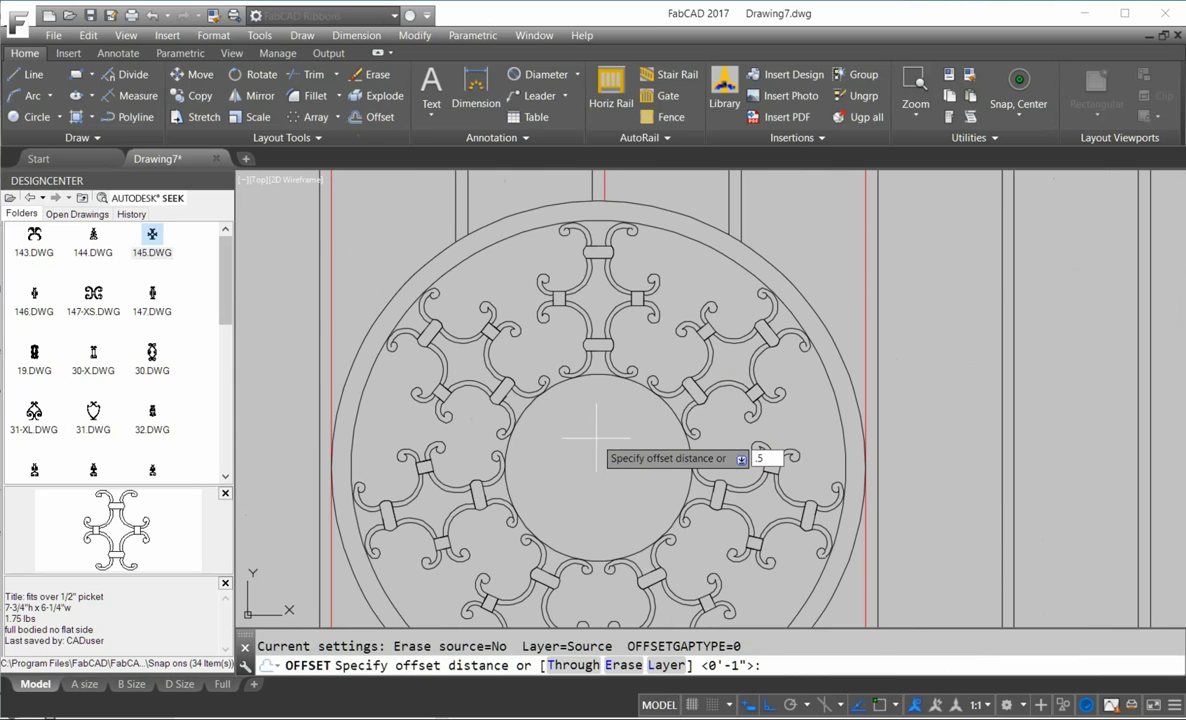
{"action": "key", "text": "Return"}
{"action": "left_click", "coordinate": [637, 386]}
{"action": "left_click", "coordinate": [614, 431]}
{"action": "scroll", "coordinate": [608, 432], "scroll_direction": "down", "scroll_amount": 5}
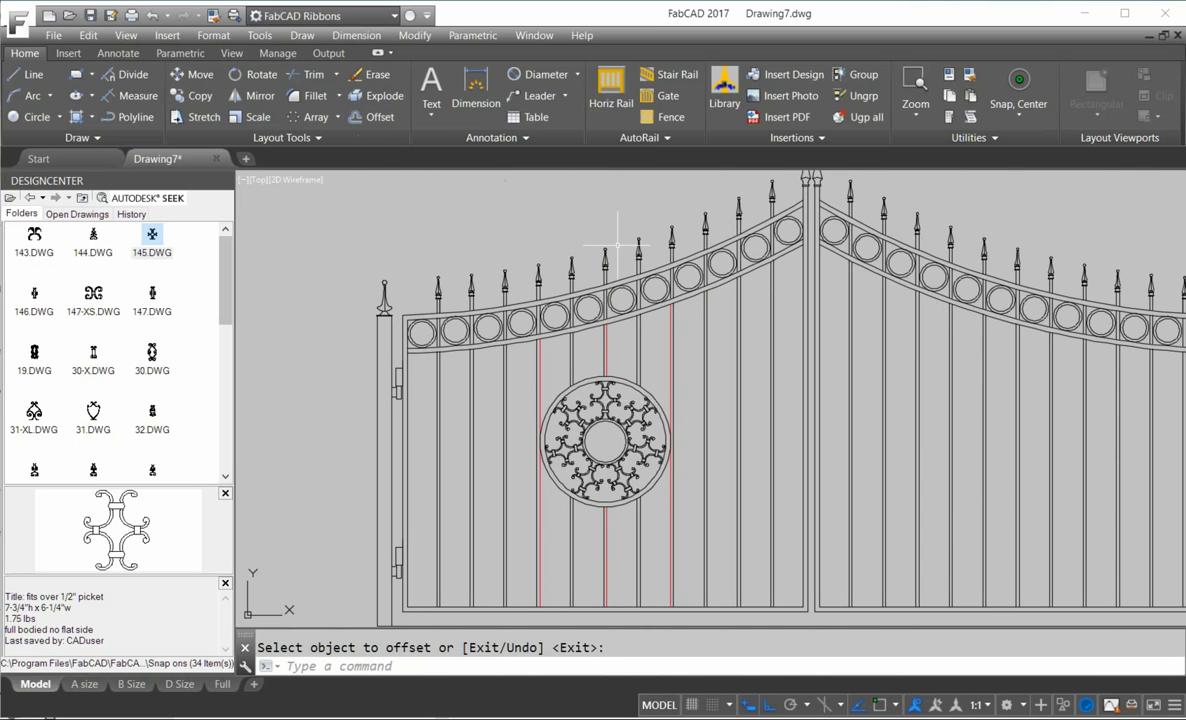
Add a Ø8 9/16" diameter dimension to the inner circle.
{"action": "left_click", "coordinate": [553, 85]}
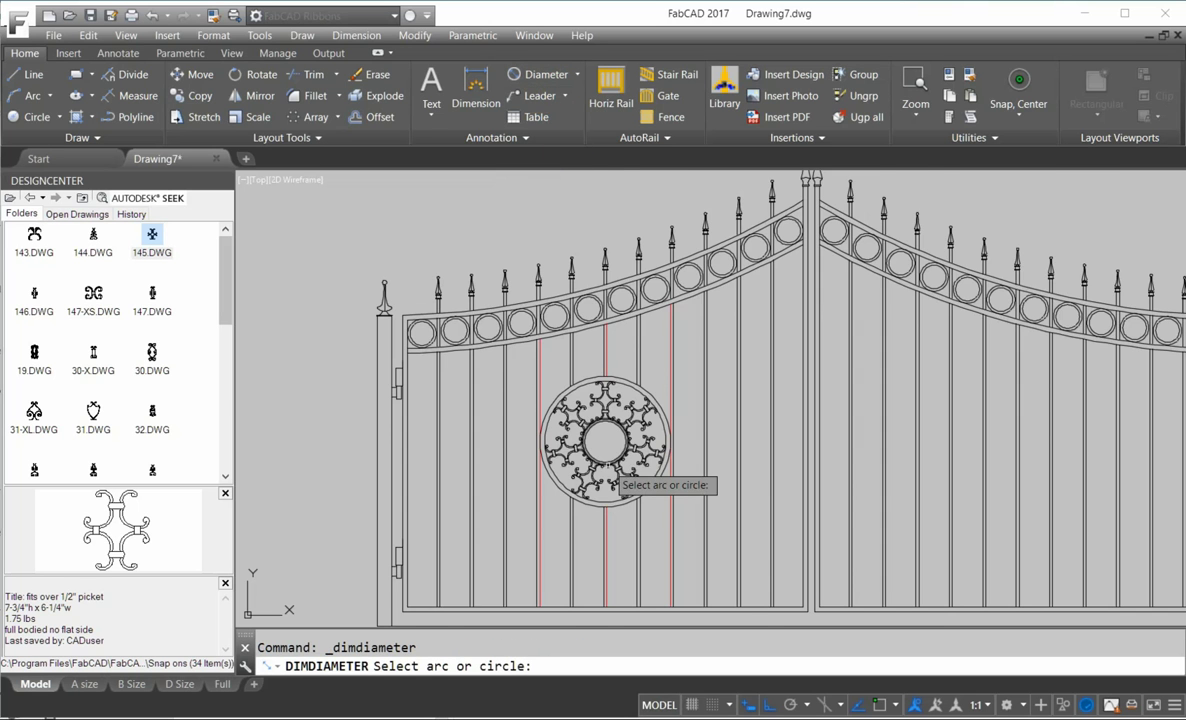
{"action": "scroll", "coordinate": [593, 455], "scroll_direction": "up", "scroll_amount": 2}
{"action": "left_click", "coordinate": [594, 456]}
{"action": "left_click", "coordinate": [632, 433]}
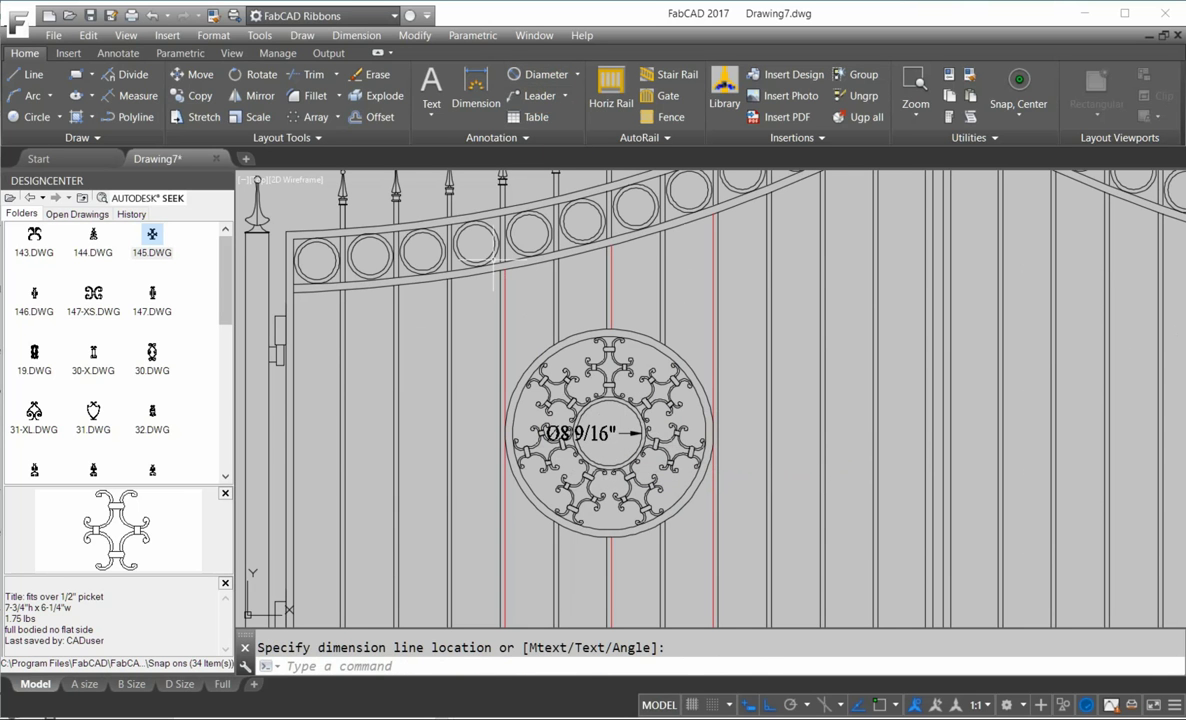
Open the Rosettes folder in DesignCenter and preview designs like 617, 14, 688 and 675-C.
{"action": "left_click", "coordinate": [83, 200]}
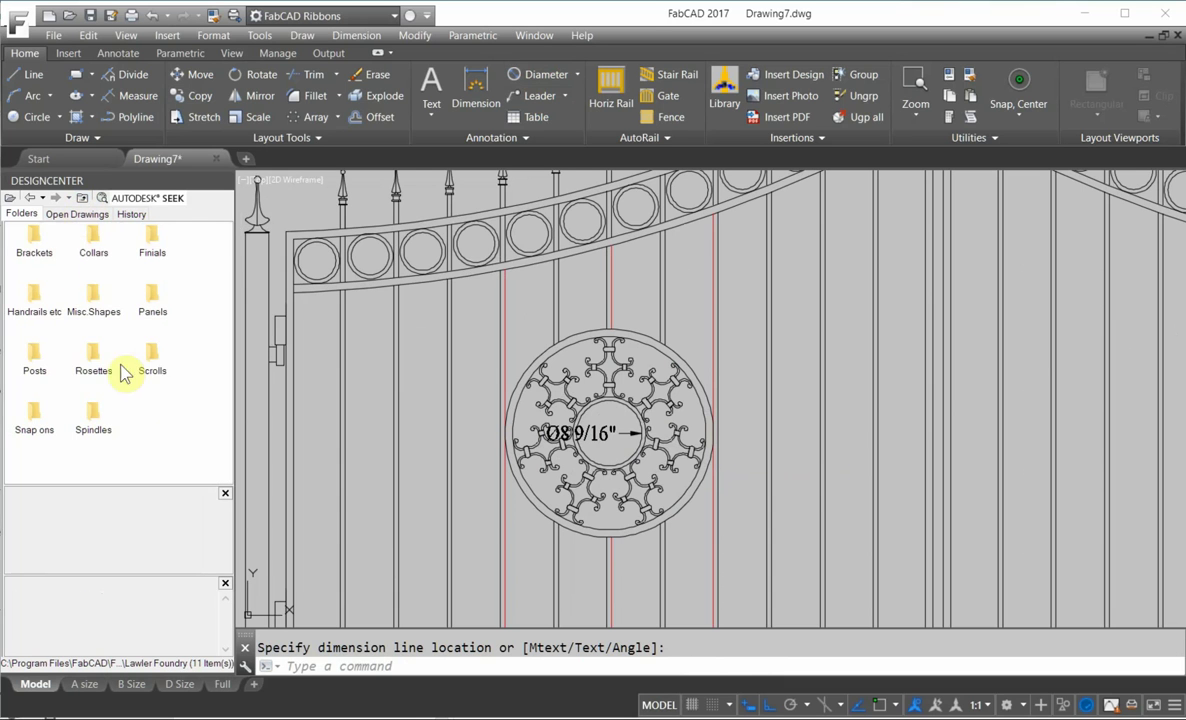
{"action": "double_click", "coordinate": [93, 362]}
{"action": "left_click", "coordinate": [91, 298]}
{"action": "left_click", "coordinate": [93, 240]}
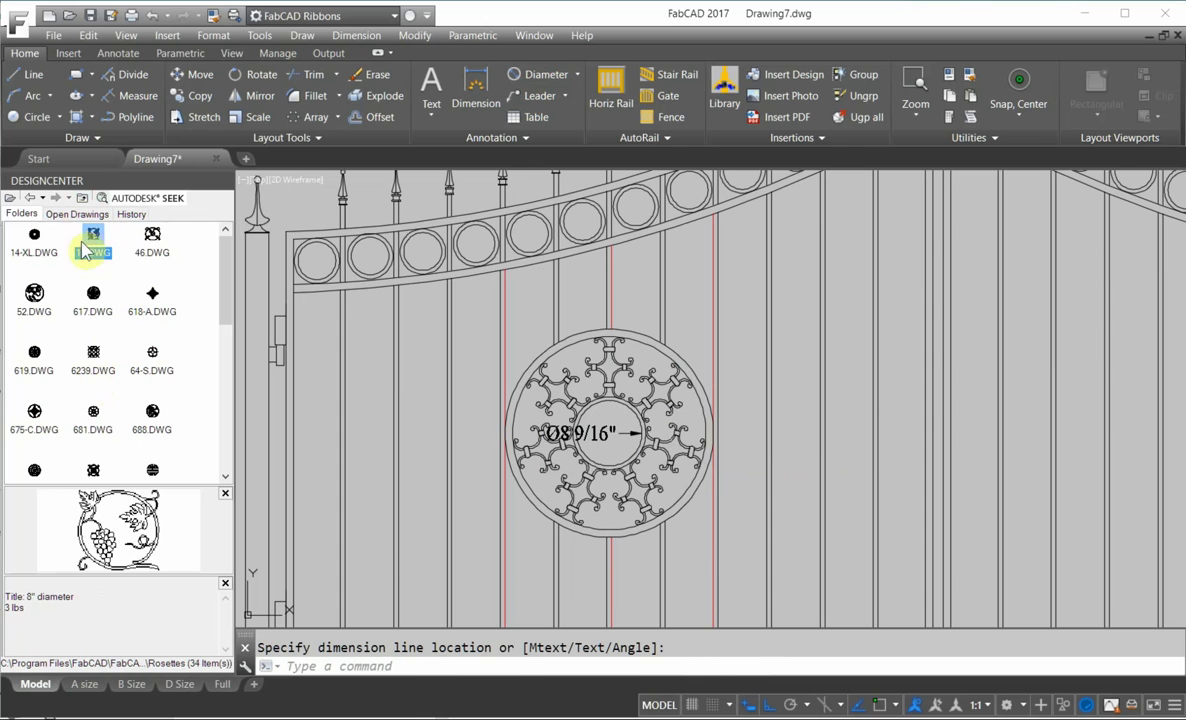
{"action": "left_click", "coordinate": [153, 418]}
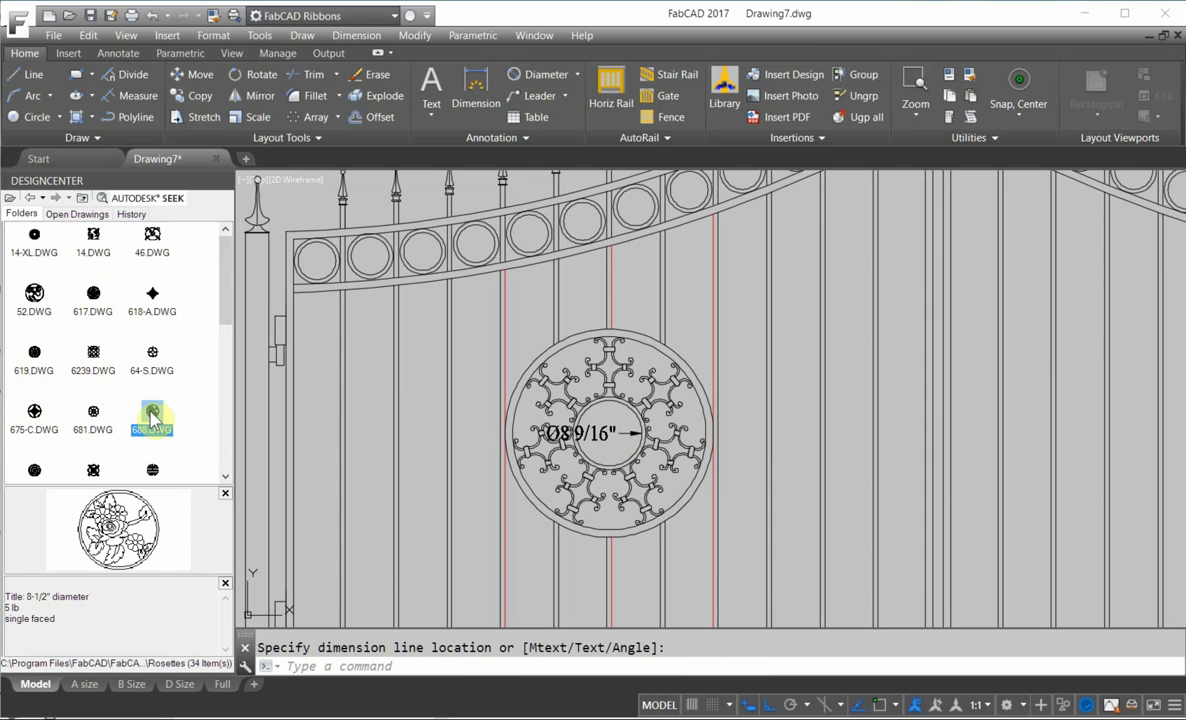
{"action": "left_click", "coordinate": [33, 472]}
{"action": "left_click", "coordinate": [37, 420]}
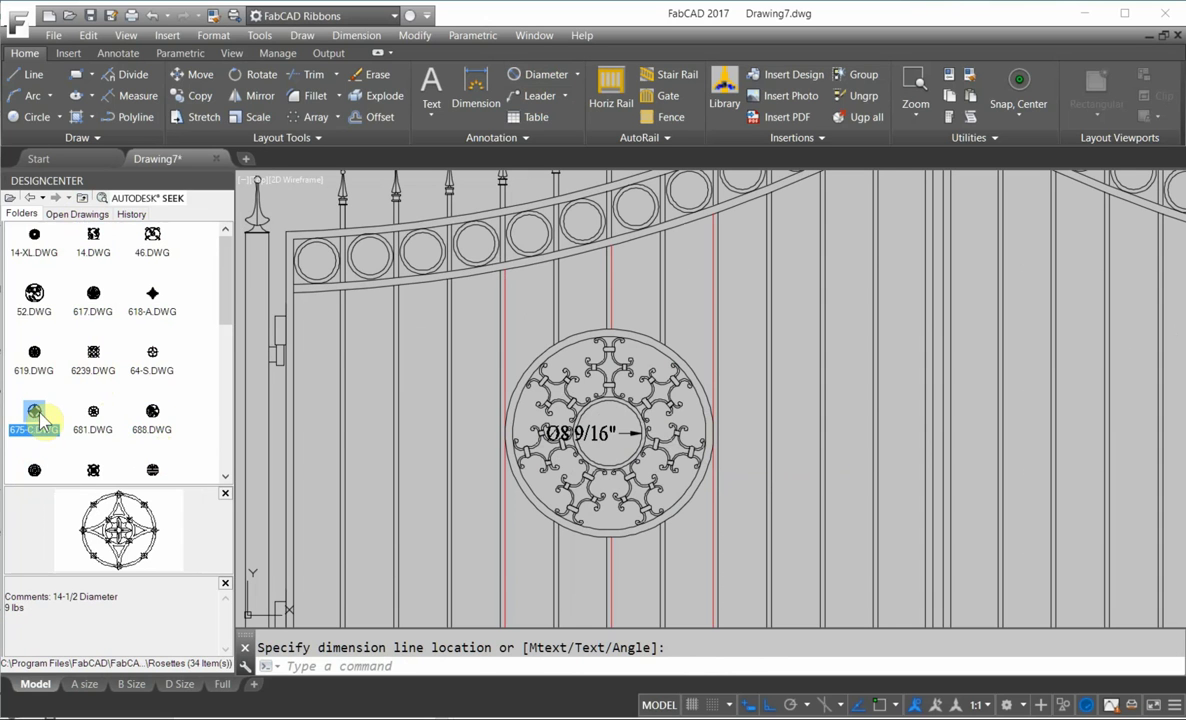
Insert rose rosette 688.DWG as a block at the medallion centre.
{"action": "left_click", "coordinate": [153, 418]}
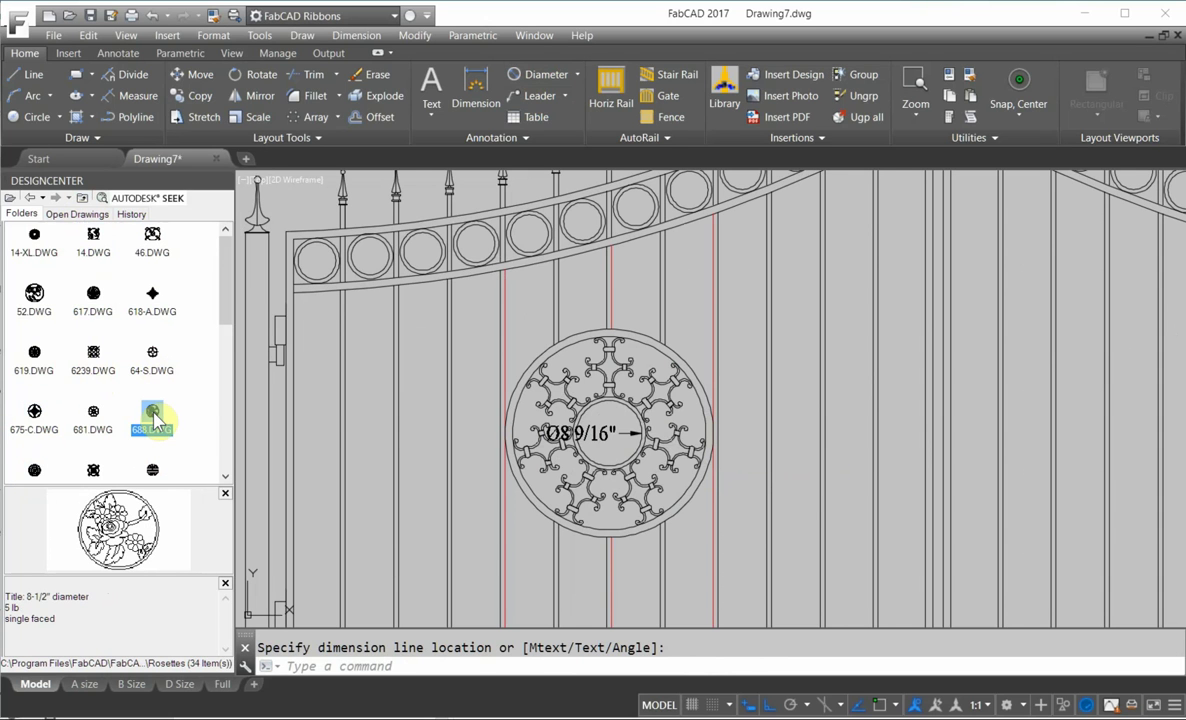
{"action": "right_click", "coordinate": [153, 418]}
{"action": "left_click", "coordinate": [219, 554]}
{"action": "left_click", "coordinate": [735, 463]}
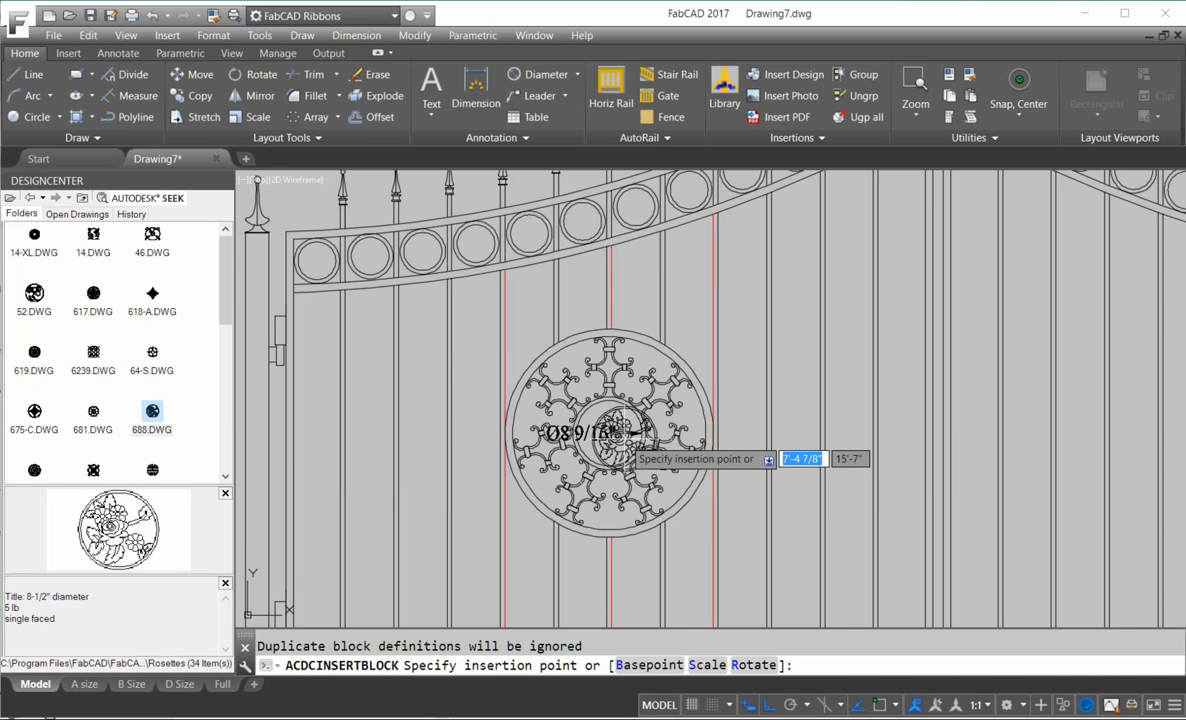
{"action": "scroll", "coordinate": [627, 445], "scroll_direction": "up", "scroll_amount": 6}
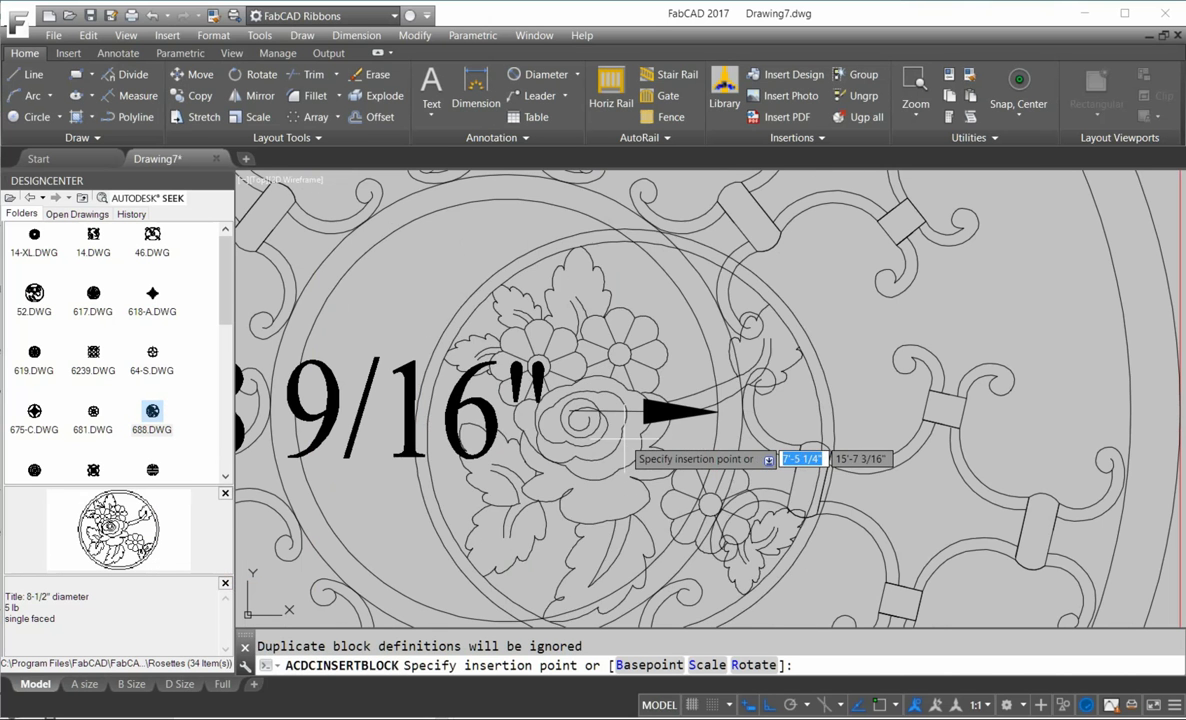
{"action": "left_click", "coordinate": [510, 415]}
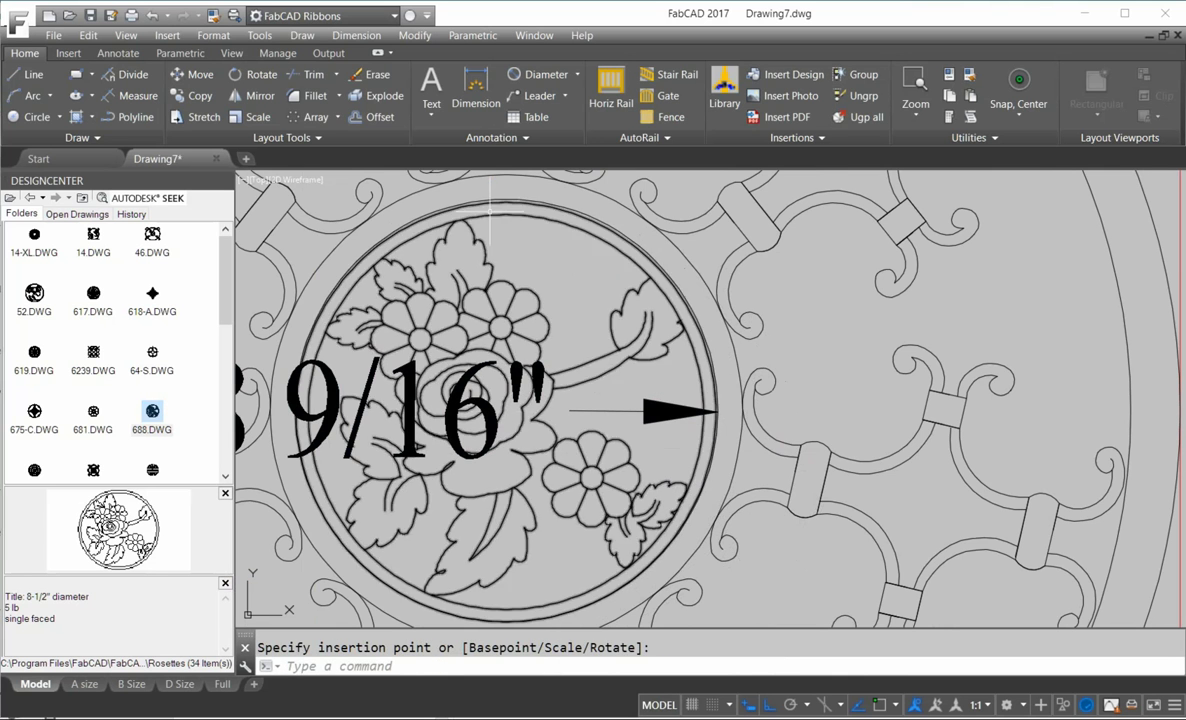
Erase the Ø8 9/16" diameter dimension.
{"action": "left_click", "coordinate": [372, 74]}
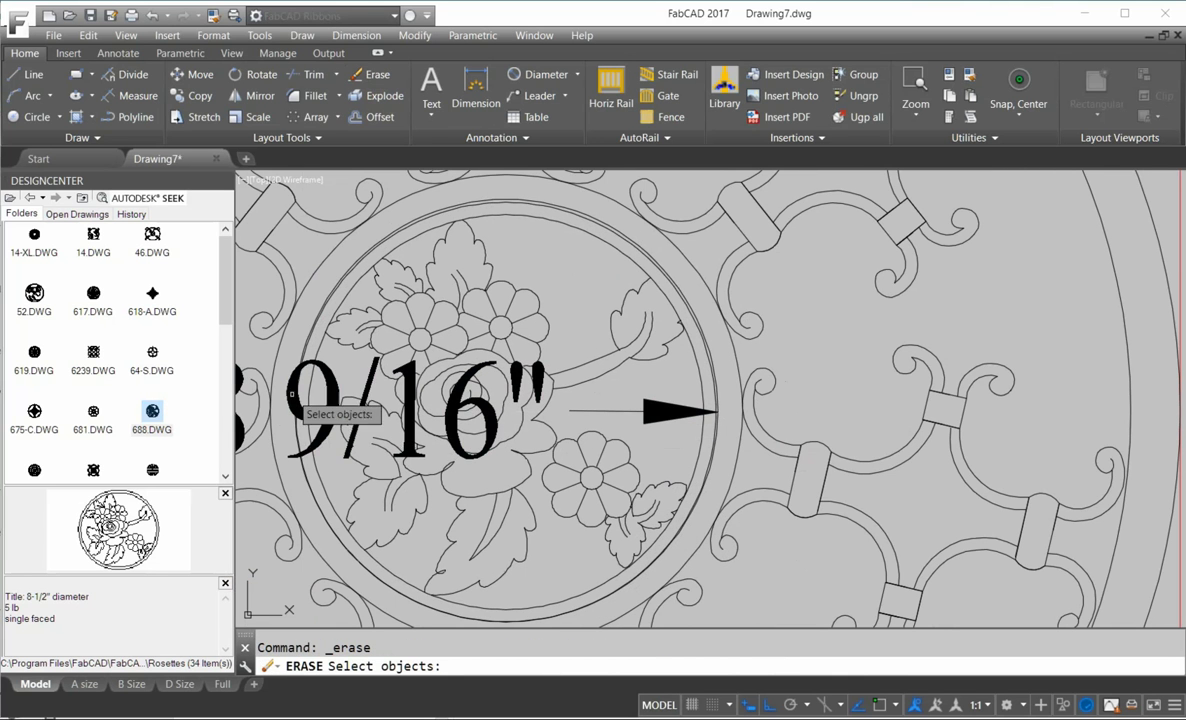
{"action": "key", "text": "Return"}
{"action": "scroll", "coordinate": [676, 535], "scroll_direction": "down", "scroll_amount": 8}
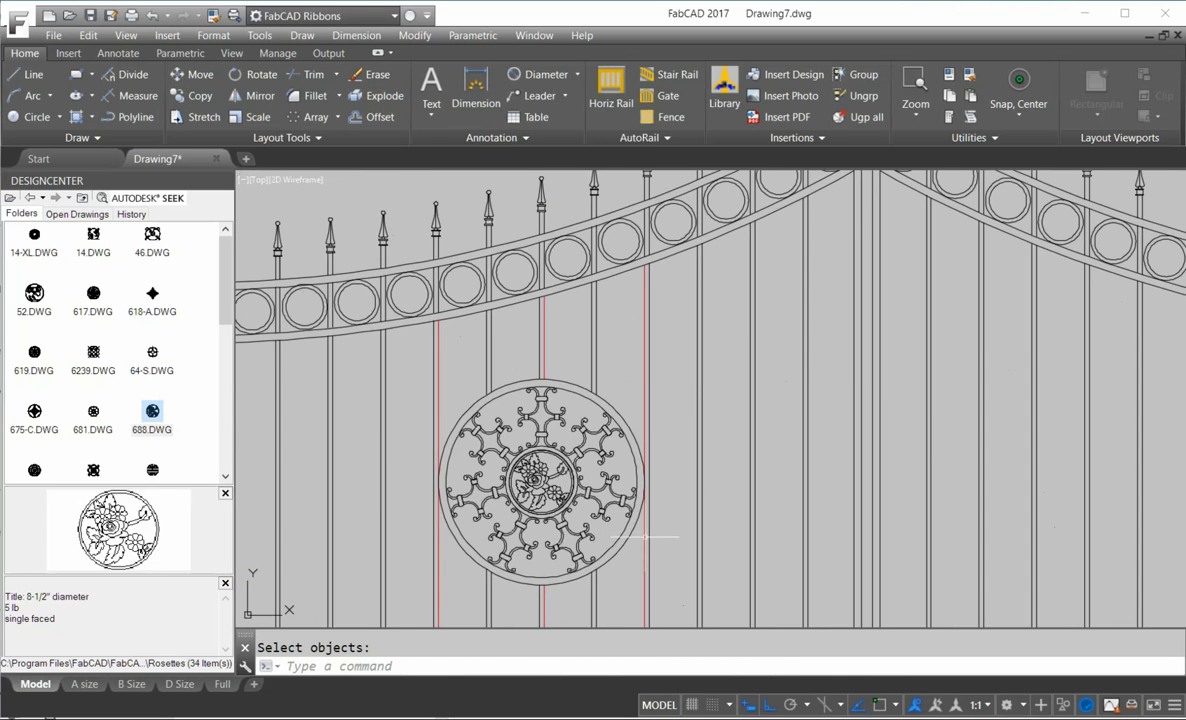
{"action": "scroll", "coordinate": [676, 535], "scroll_direction": "down", "scroll_amount": 2}
Match properties from a gate picket onto the windowed ring of scroll snap-ons.
{"action": "scroll", "coordinate": [617, 479], "scroll_direction": "up", "scroll_amount": 6}
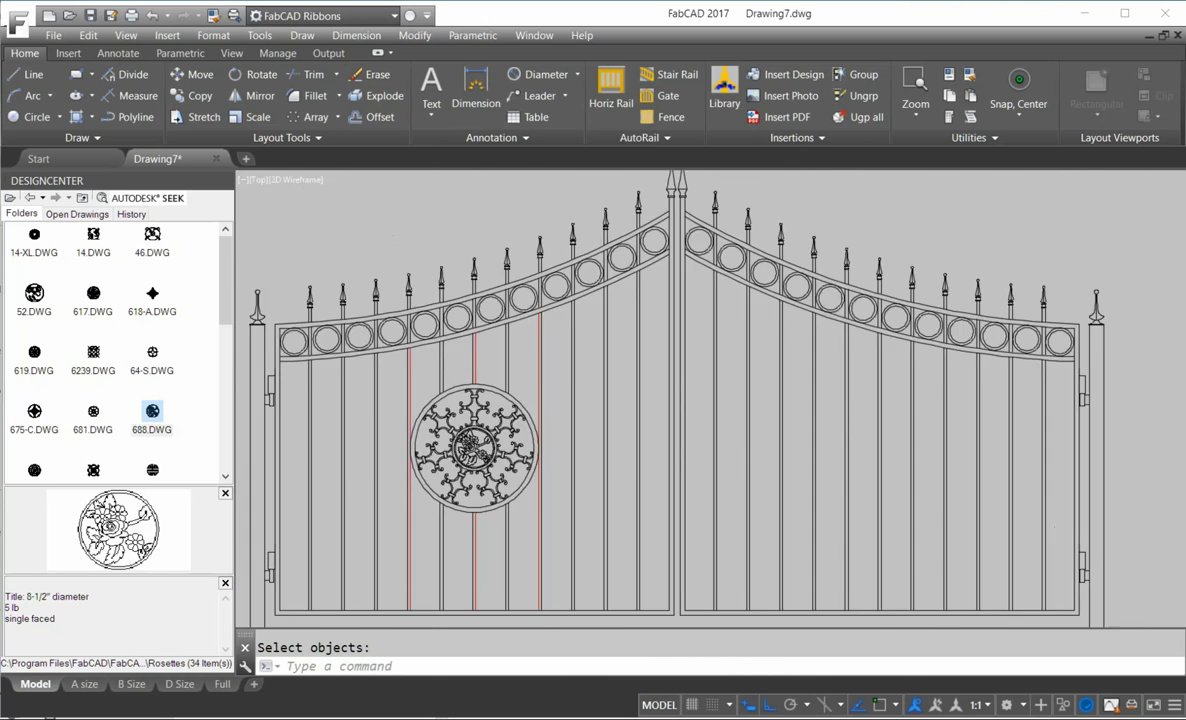
{"action": "scroll", "coordinate": [618, 479], "scroll_direction": "down", "scroll_amount": 2}
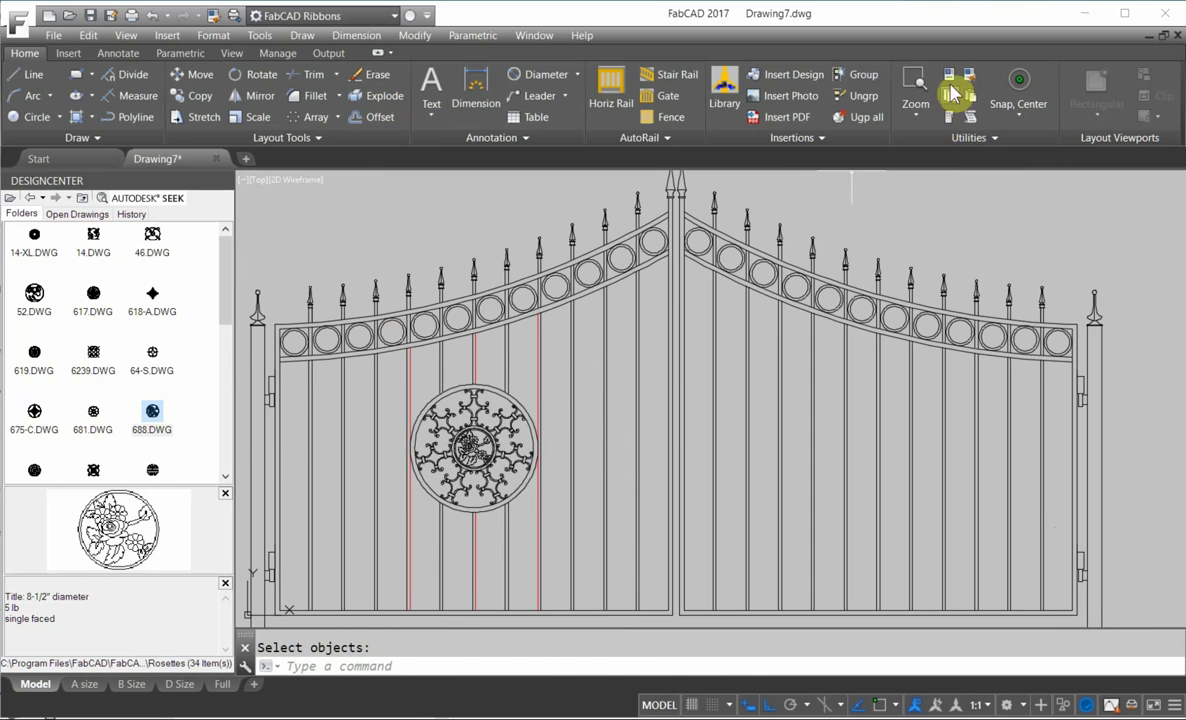
{"action": "left_click", "coordinate": [969, 76]}
{"action": "left_click", "coordinate": [508, 352]}
{"action": "left_click", "coordinate": [456, 350]}
{"action": "left_click", "coordinate": [422, 378]}
{"action": "left_click", "coordinate": [388, 388]}
{"action": "key", "text": "Return"}
{"action": "key", "text": "Return"}
{"action": "left_click", "coordinate": [474, 545]}
{"action": "left_click", "coordinate": [458, 566]}
{"action": "left_click", "coordinate": [569, 587]}
{"action": "key", "text": "Return"}
{"action": "scroll", "coordinate": [450, 533], "scroll_direction": "down", "scroll_amount": 5}
{"action": "scroll", "coordinate": [478, 492], "scroll_direction": "up", "scroll_amount": 8}
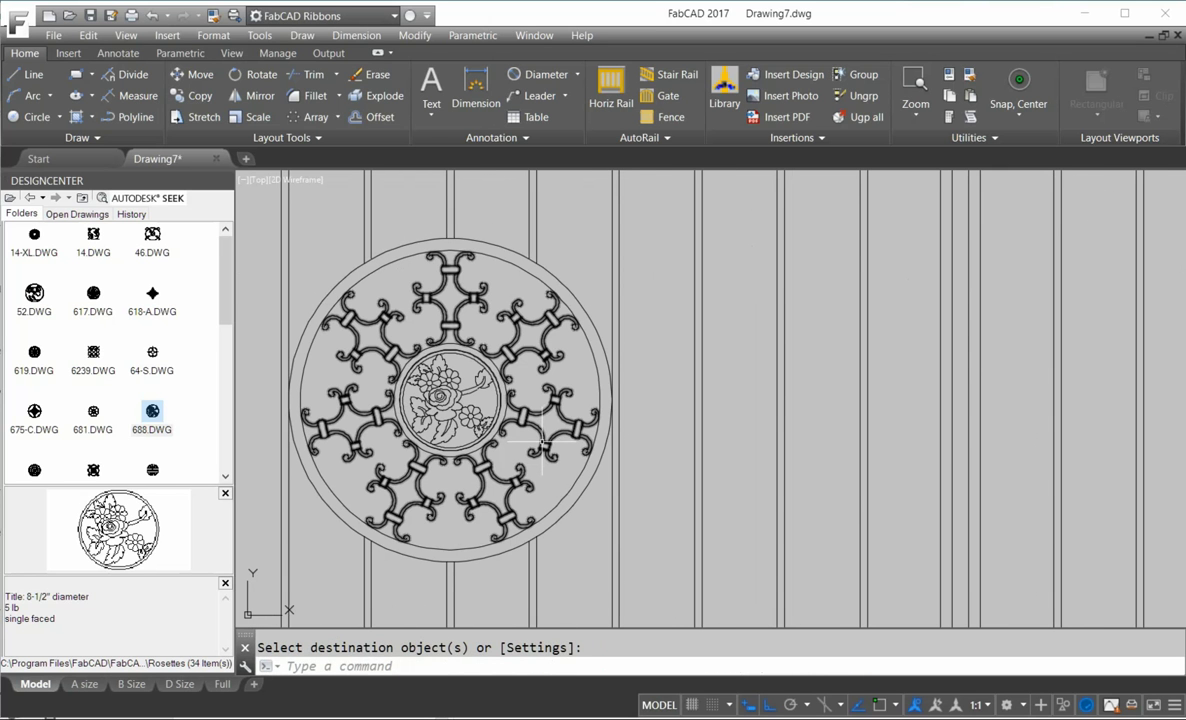
Change the scroll snap-on polar array to 6 items, 60° apart, and close the array.
{"action": "key", "text": "Escape"}
{"action": "left_click", "coordinate": [545, 440]}
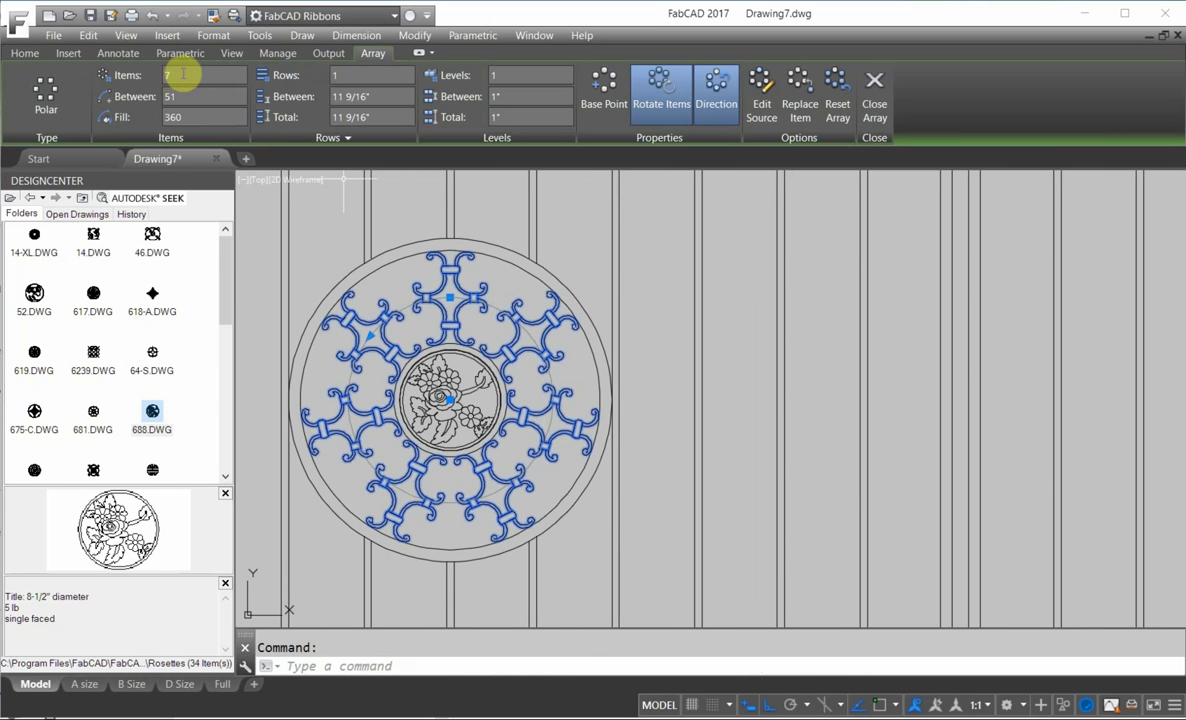
{"action": "left_click", "coordinate": [183, 74]}
{"action": "type", "text": "6"}
{"action": "key", "text": "Return"}
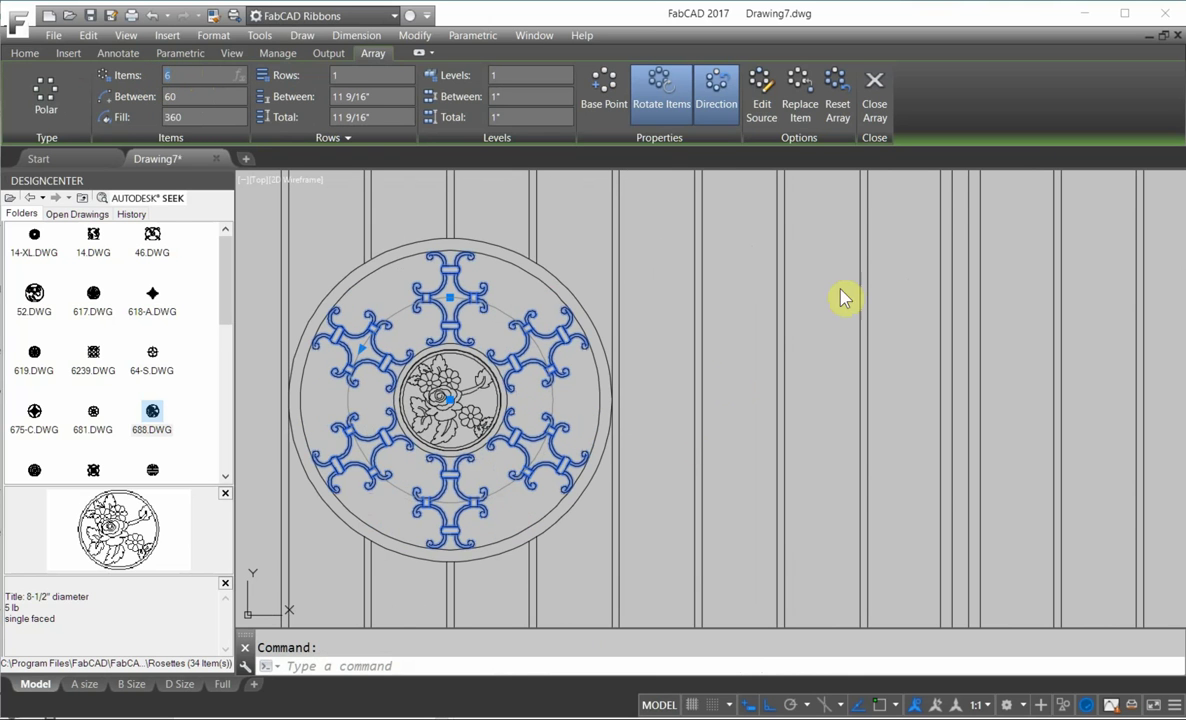
{"action": "left_click", "coordinate": [874, 100]}
{"action": "scroll", "coordinate": [662, 480], "scroll_direction": "down", "scroll_amount": 5}
{"action": "scroll", "coordinate": [674, 509], "scroll_direction": "up", "scroll_amount": 6}
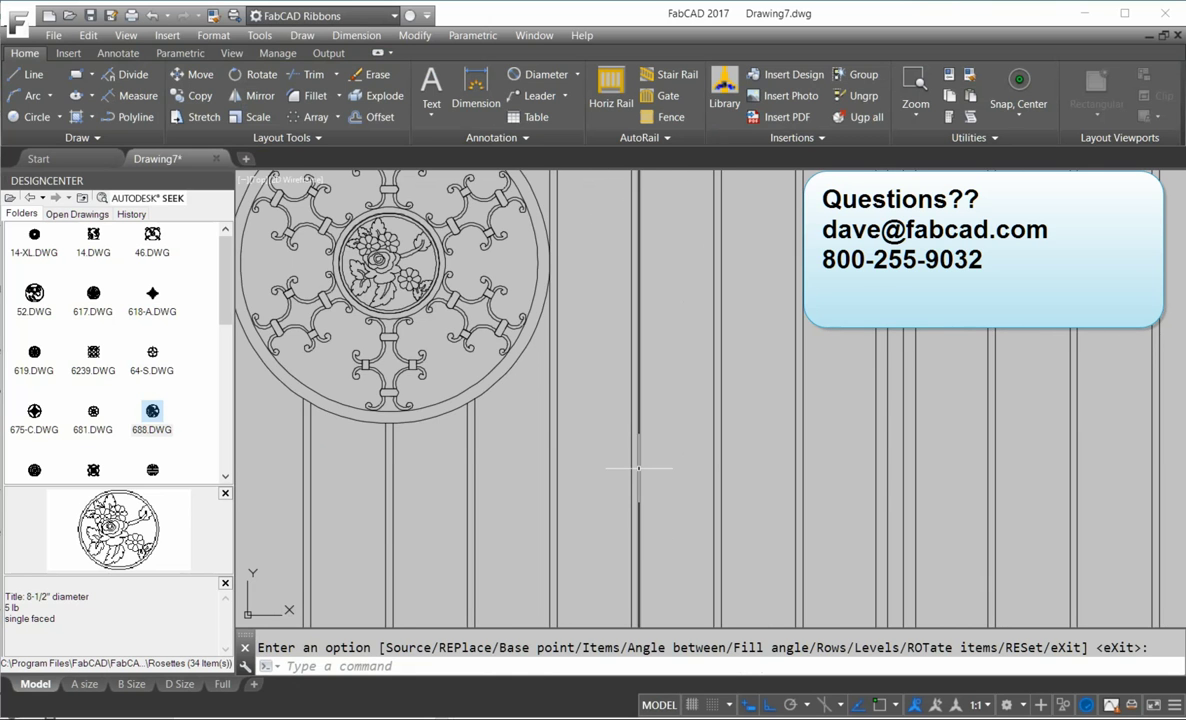
{"action": "scroll", "coordinate": [620, 463], "scroll_direction": "down", "scroll_amount": 2}
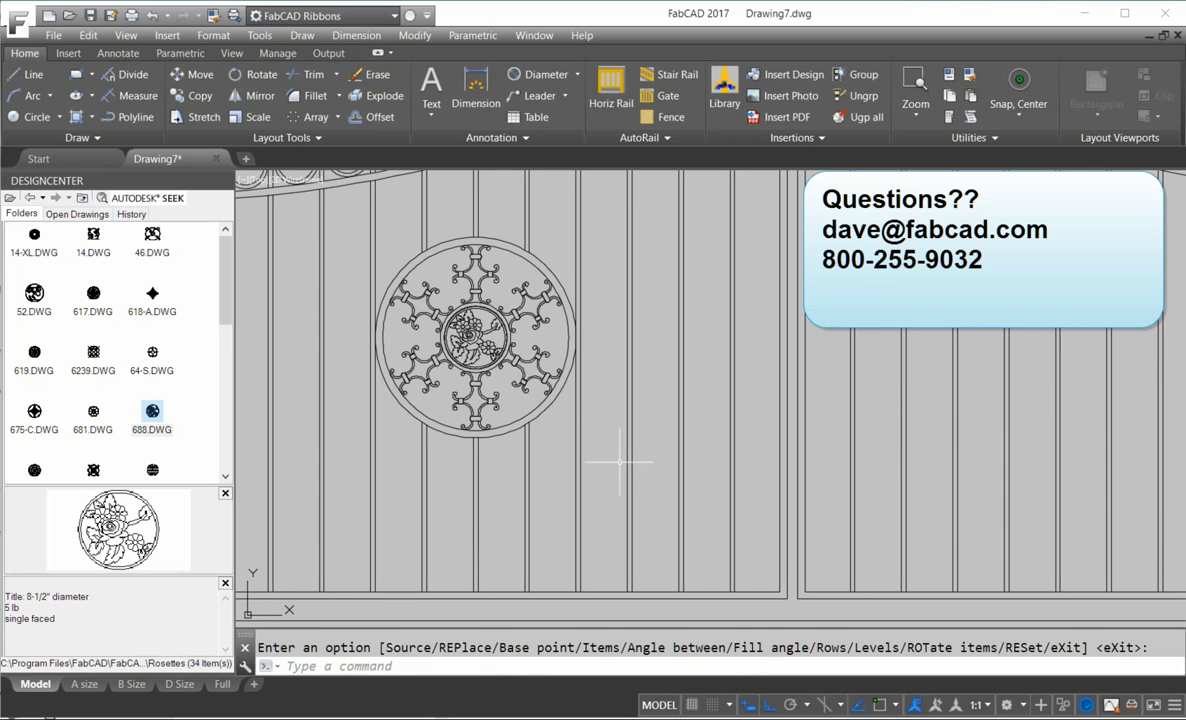